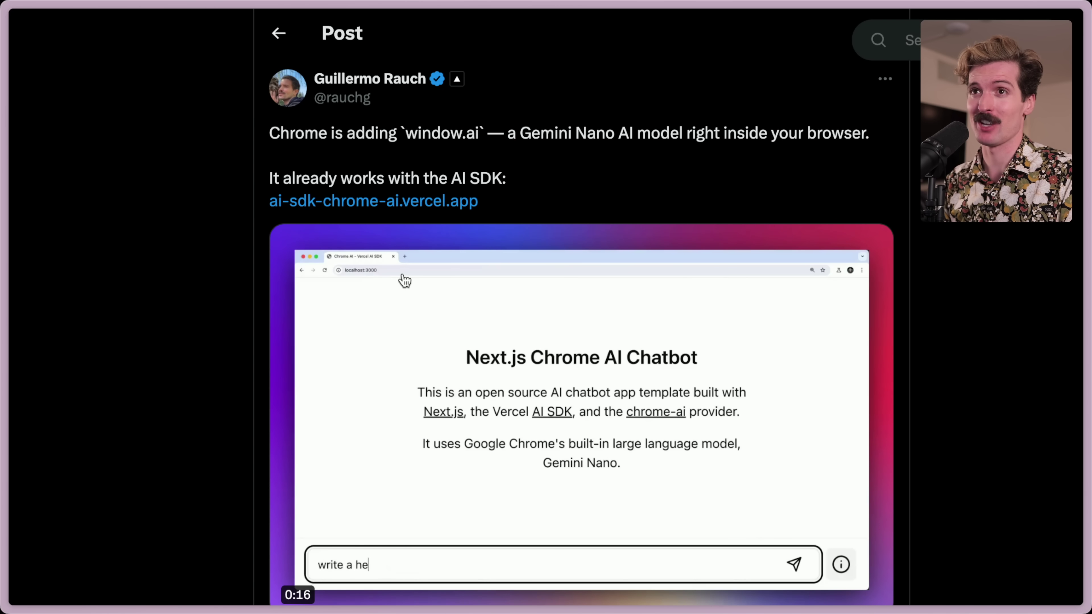
# Highlight window.ai in the post, then unmute the demo video and pause it at 0:04
pyautogui.moveTo(404, 134); pyautogui.dragTo(478, 131)
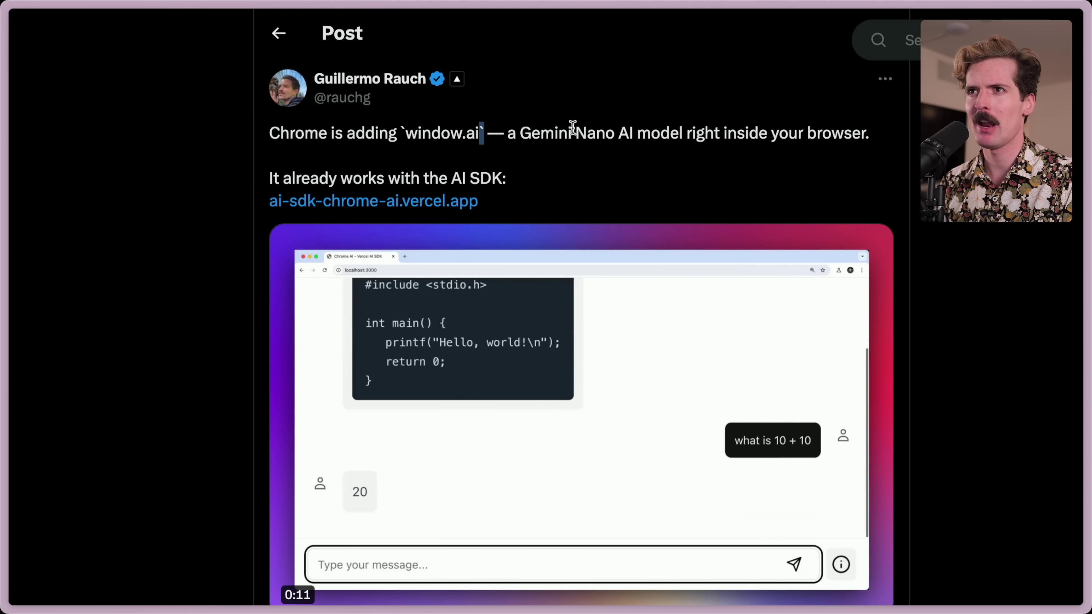
pyautogui.click(654, 127)
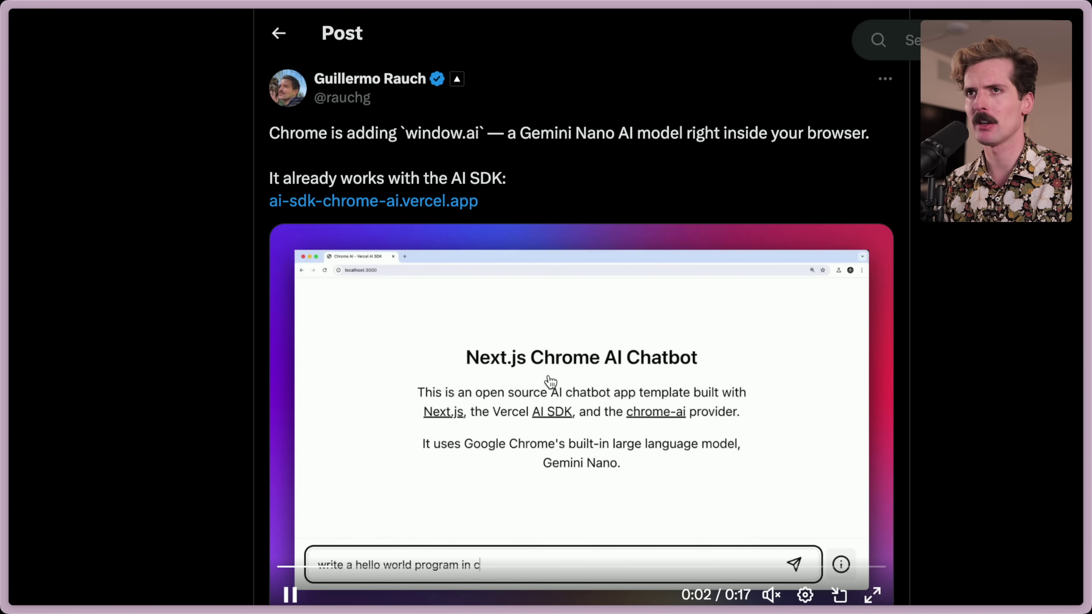
pyautogui.press('m')
pyautogui.click(290, 595)
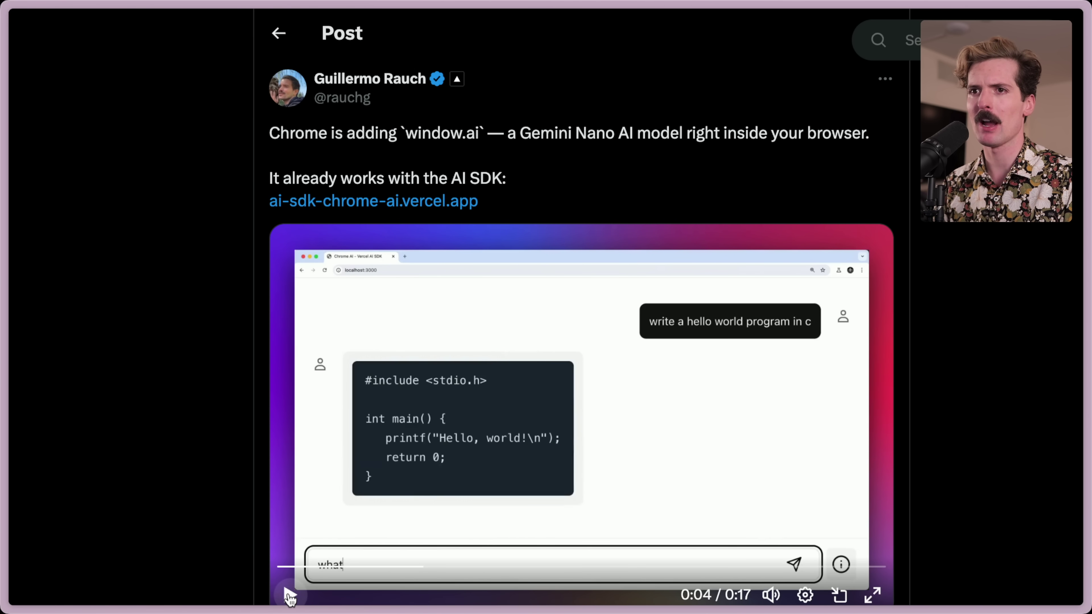
# Switch to the Chrome AI chatbot tab and launch Google Chrome
pyautogui.press('super+s')
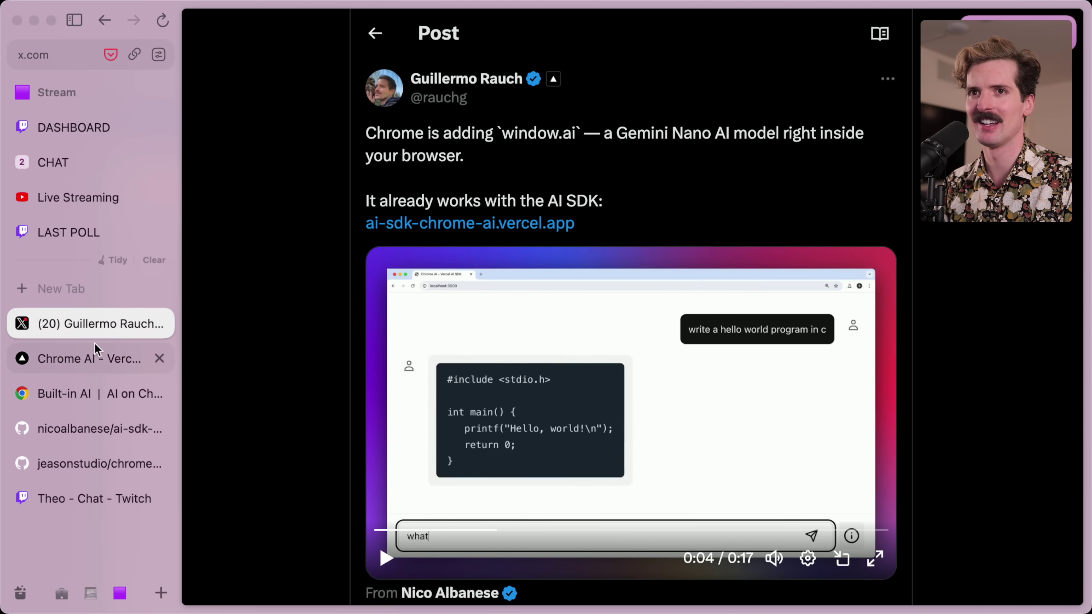
pyautogui.click(95, 345)
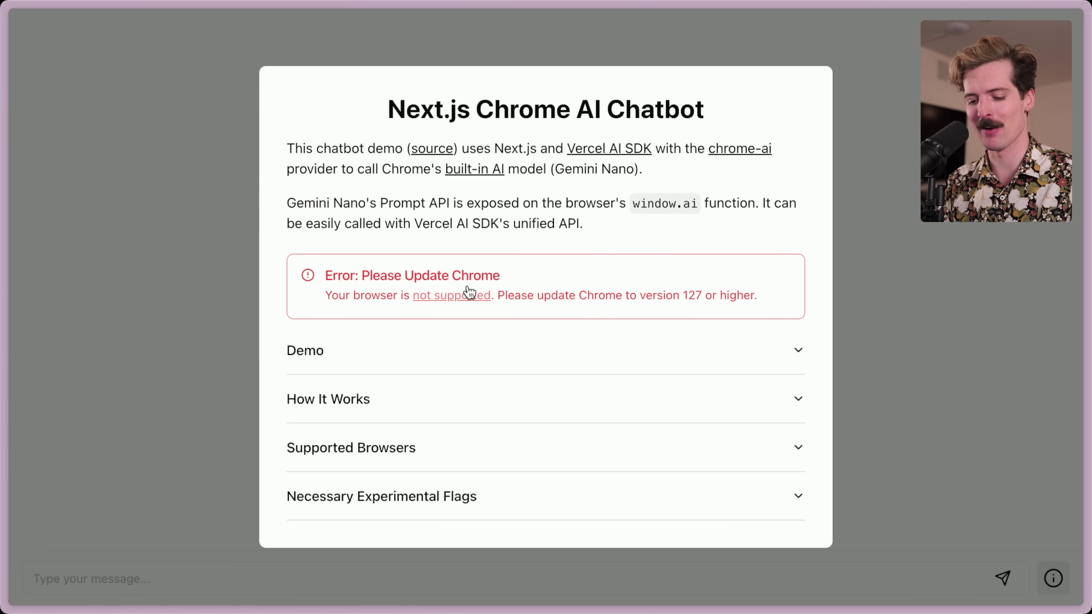
pyautogui.hotkey('alt', 'space')
pyautogui.write('chrome')
pyautogui.press('Return')
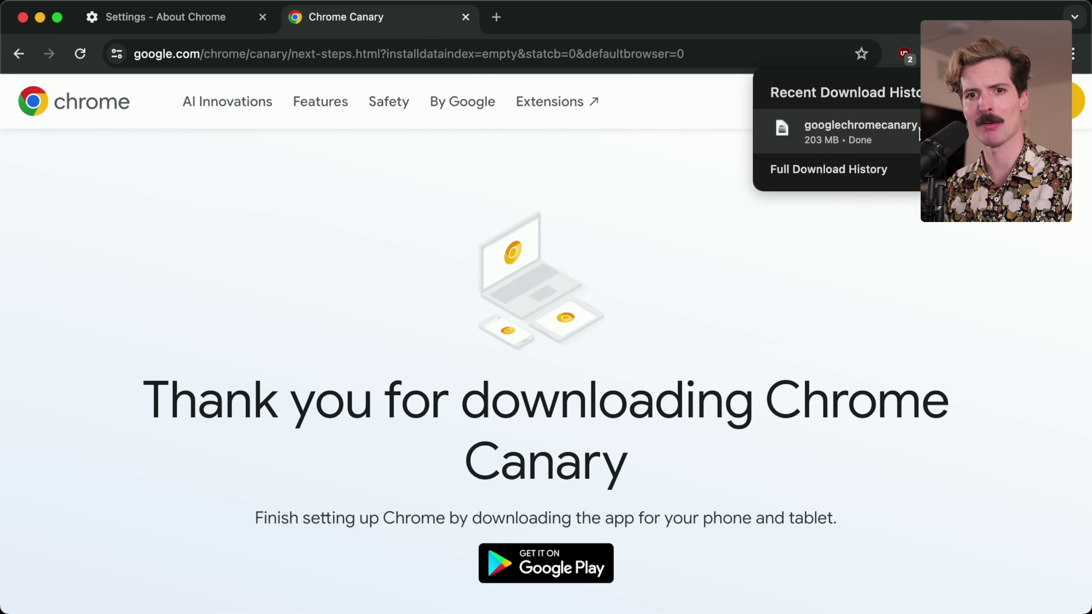
# Install Chrome Canary from its disk image and enable the Prompt API for Gemini Nano flag
pyautogui.click(825, 129)
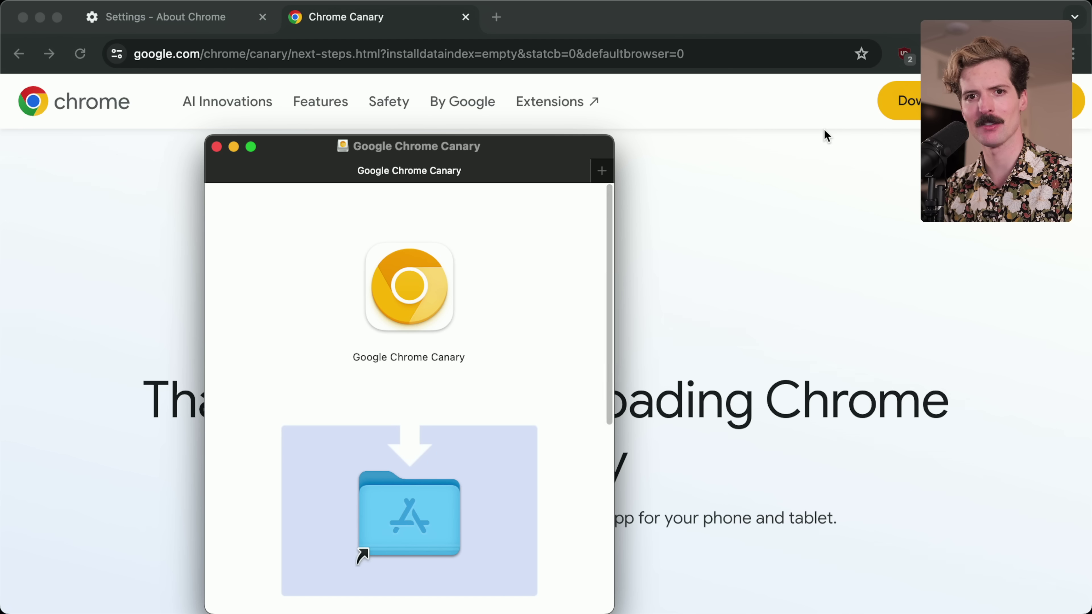
pyautogui.click(518, 371)
pyautogui.press('super+w')
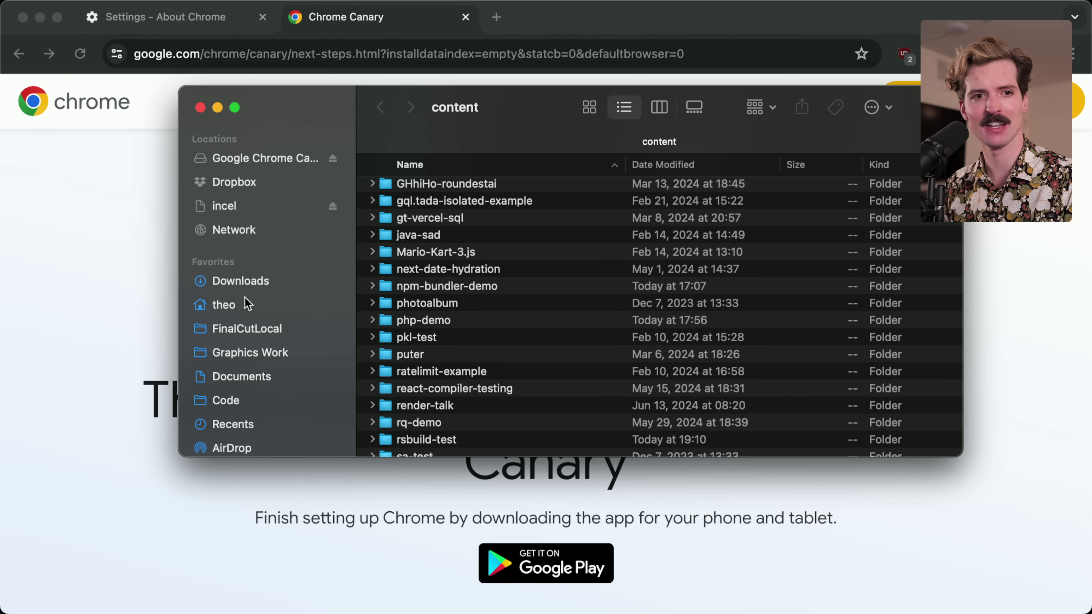
pyautogui.click(533, 469)
pyautogui.press('super+q')
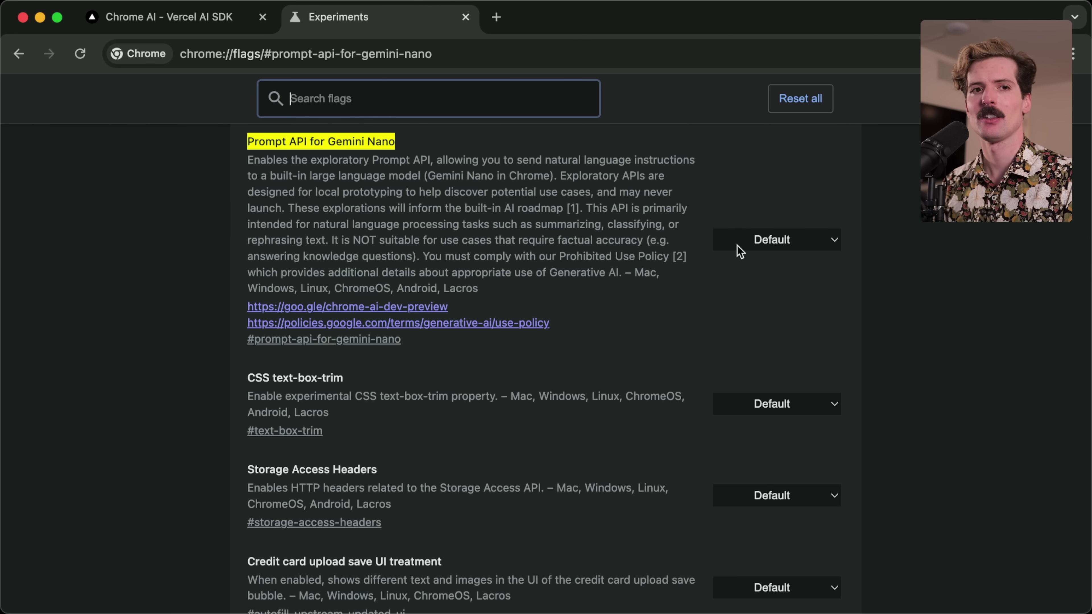
pyautogui.click(772, 239)
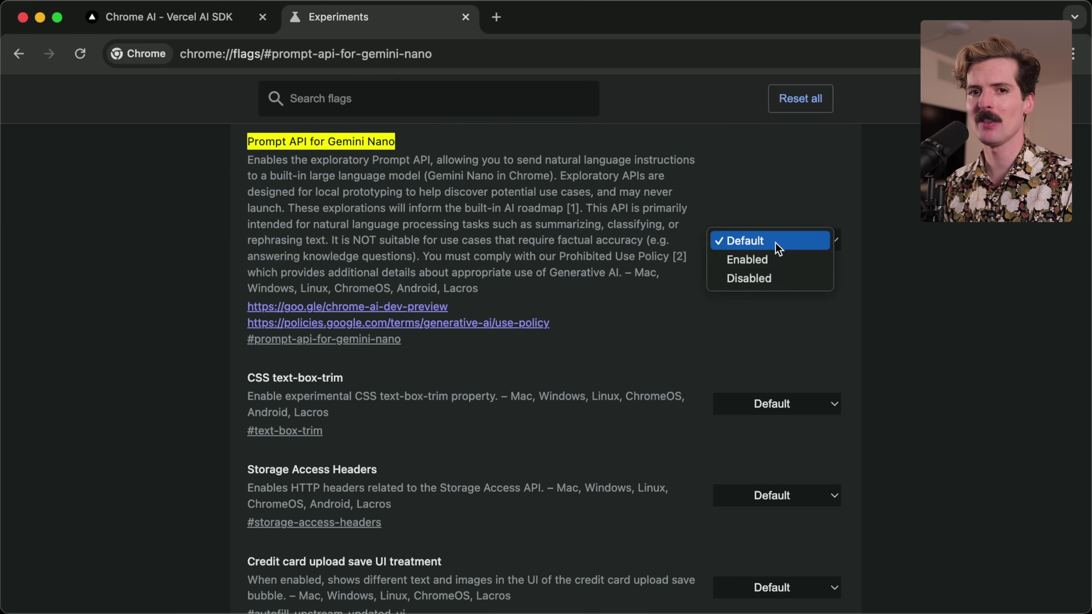
pyautogui.click(764, 262)
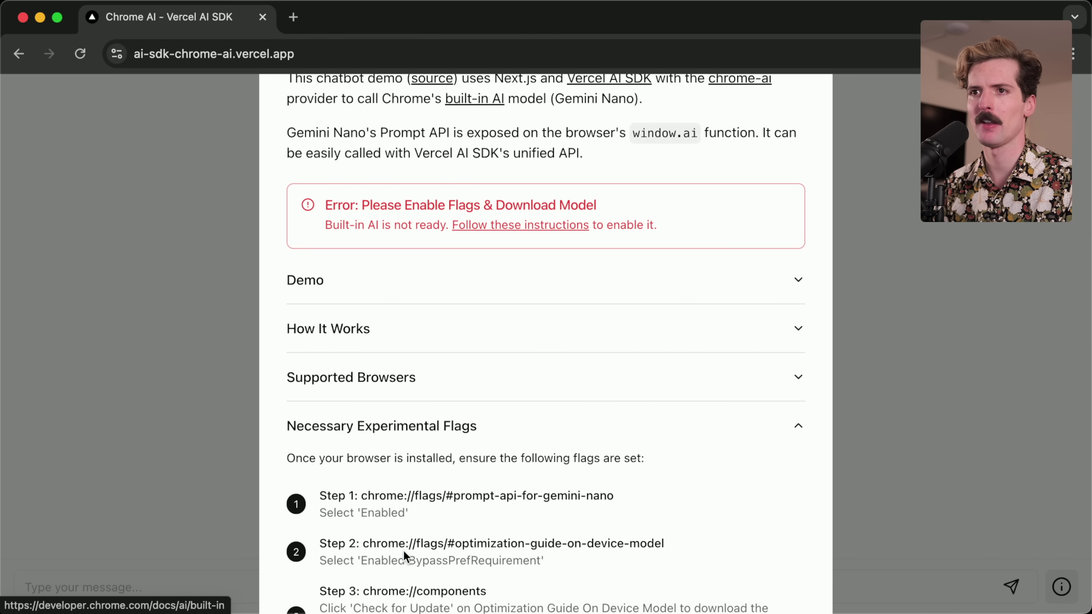
# Select the Step 2 flag address, launch Chrome Canary, and download Chrome Dev
pyautogui.moveTo(664, 543); pyautogui.dragTo(367, 547)
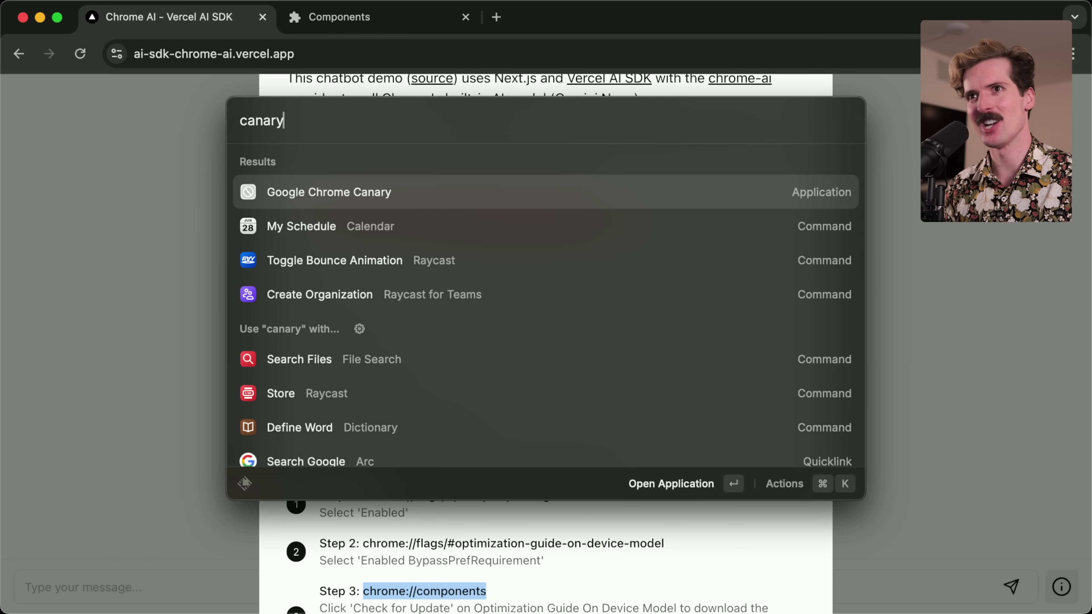
pyautogui.press('Return')
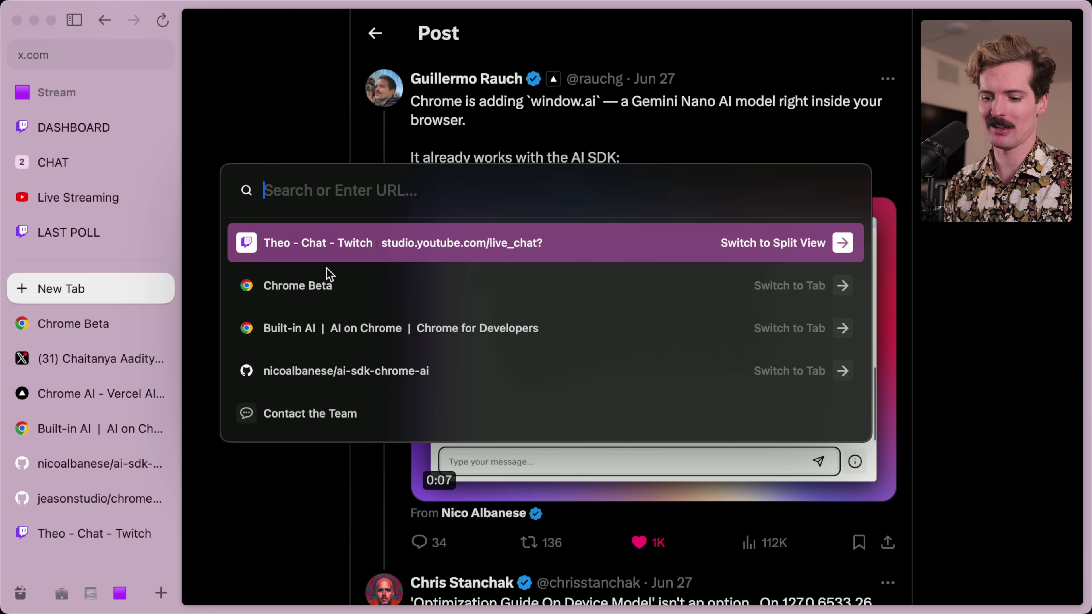
pyautogui.write('d')
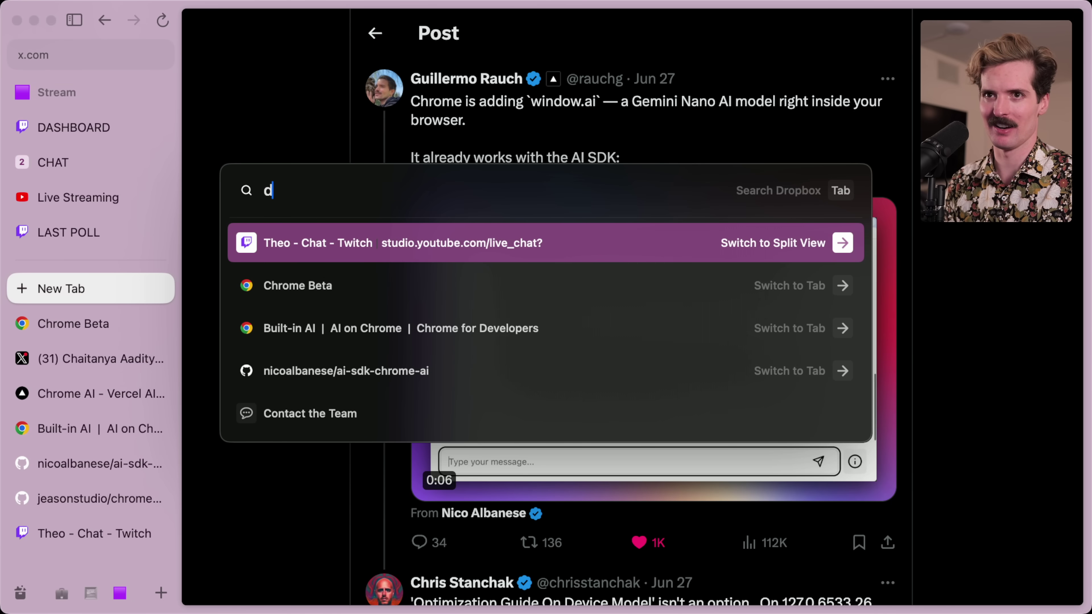
pyautogui.press('BackSpace')
pyautogui.press('BackSpace')
pyautogui.write('chrome dev')
pyautogui.press('Escape')
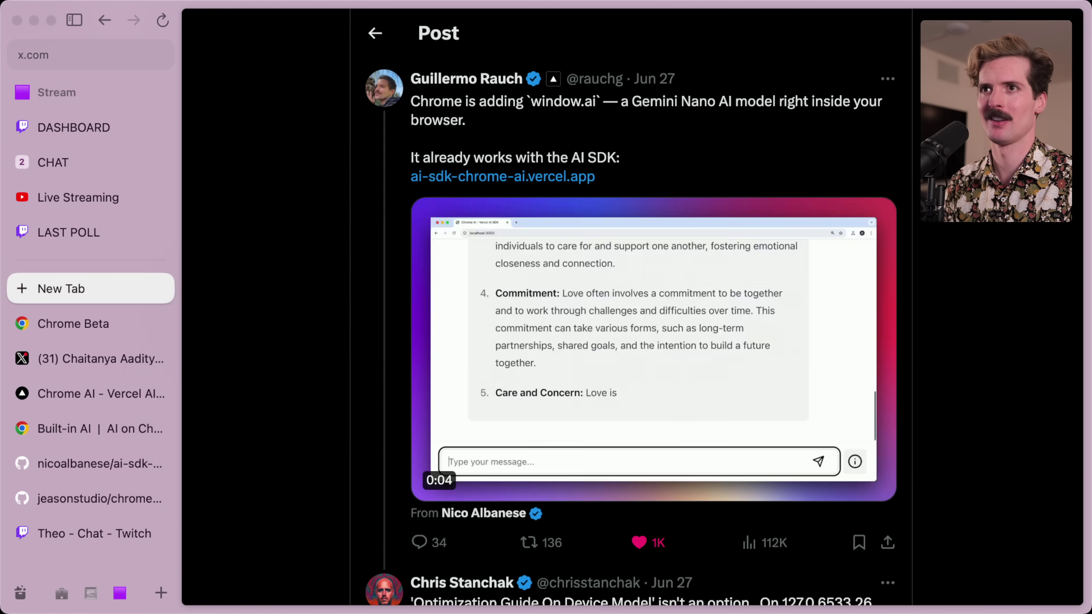
pyautogui.click(586, 323)
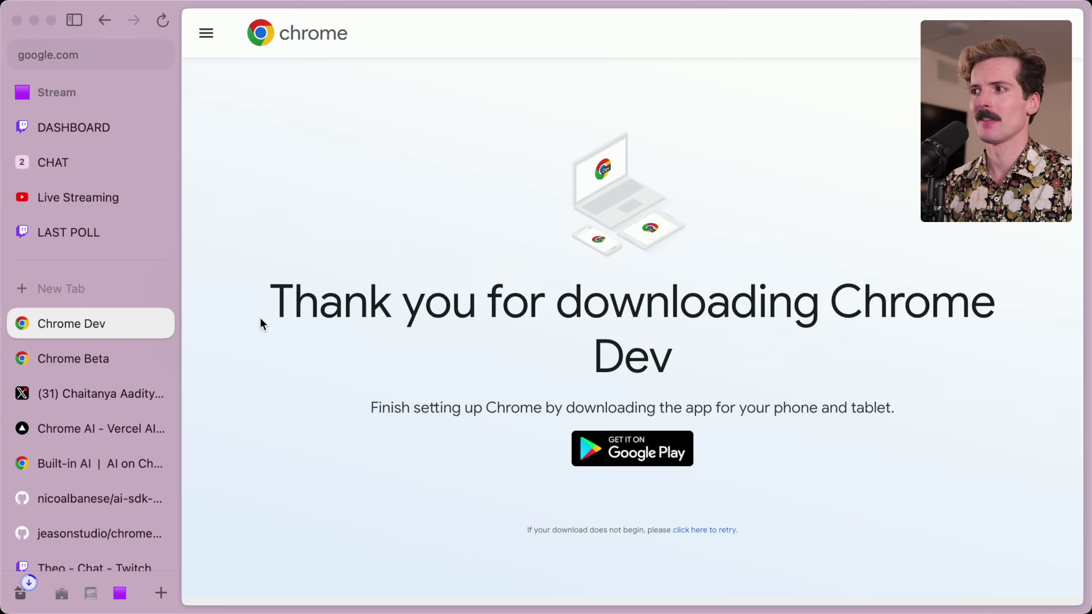
pyautogui.press('super+w')
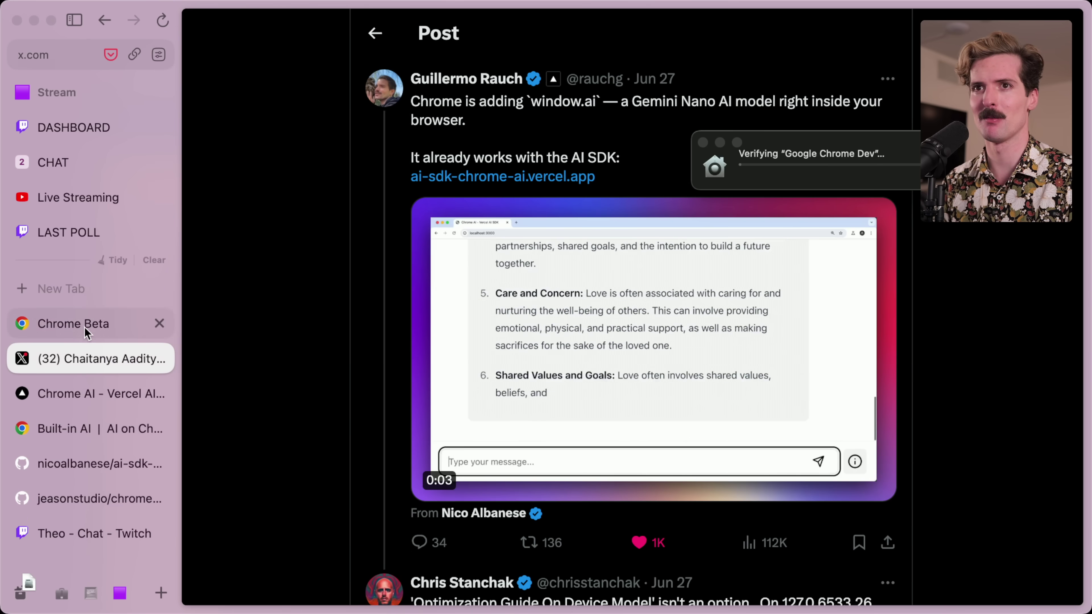
# Reopen the Chrome Dev download tab, quit Canary, and close the Chrome Beta tab
pyautogui.click(84, 327)
pyautogui.click(470, 288)
pyautogui.press('super+shift+t')
pyautogui.press('super+Tab')
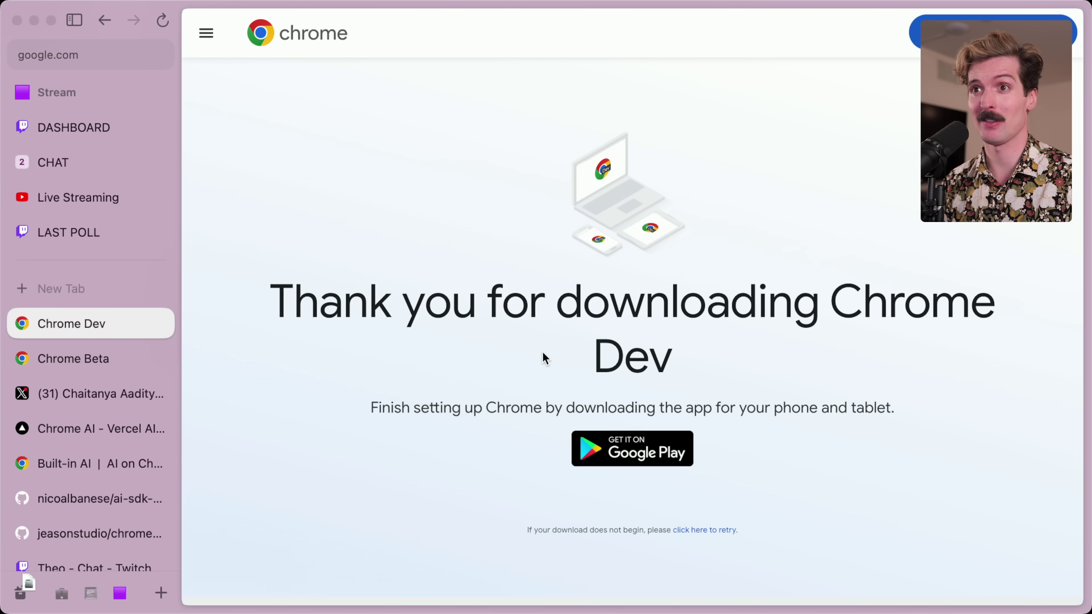
pyautogui.press('super+Tab')
pyautogui.press('super+Tab')
pyautogui.press('super+q')
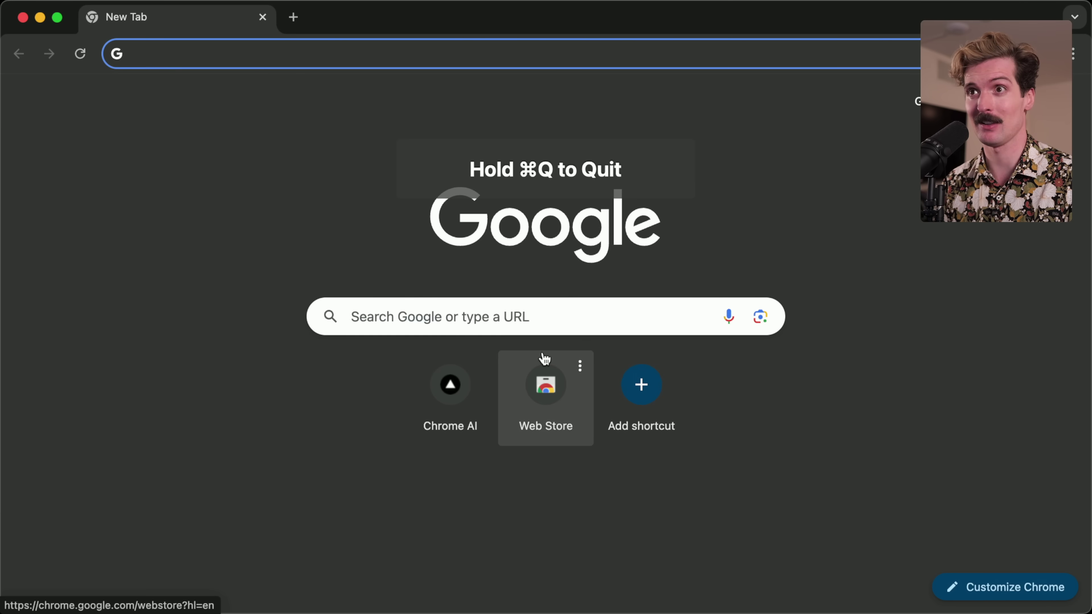
pyautogui.press('Return')
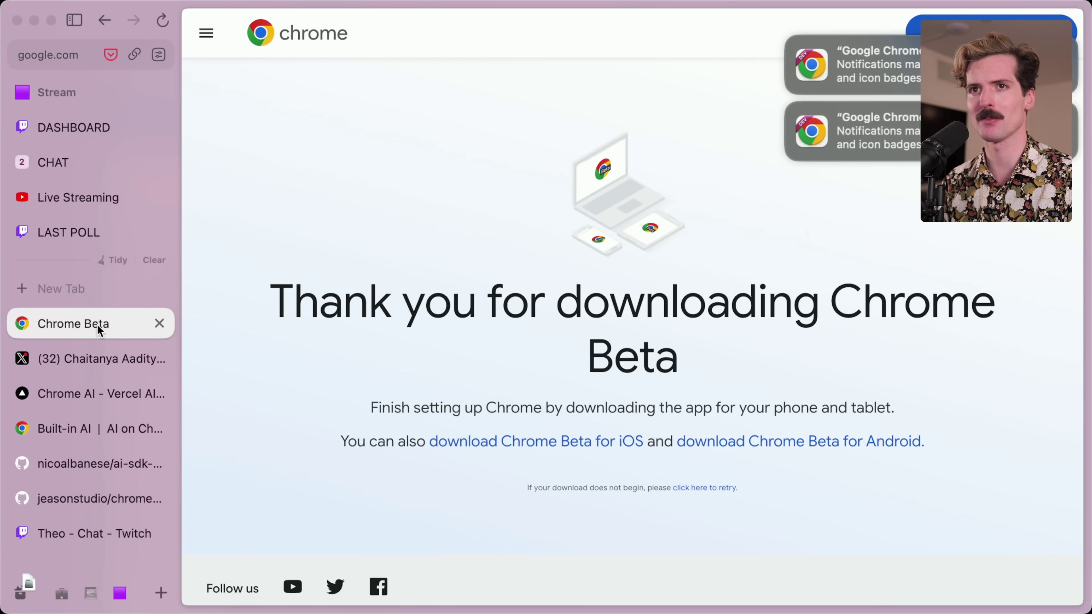
pyautogui.press('super+w')
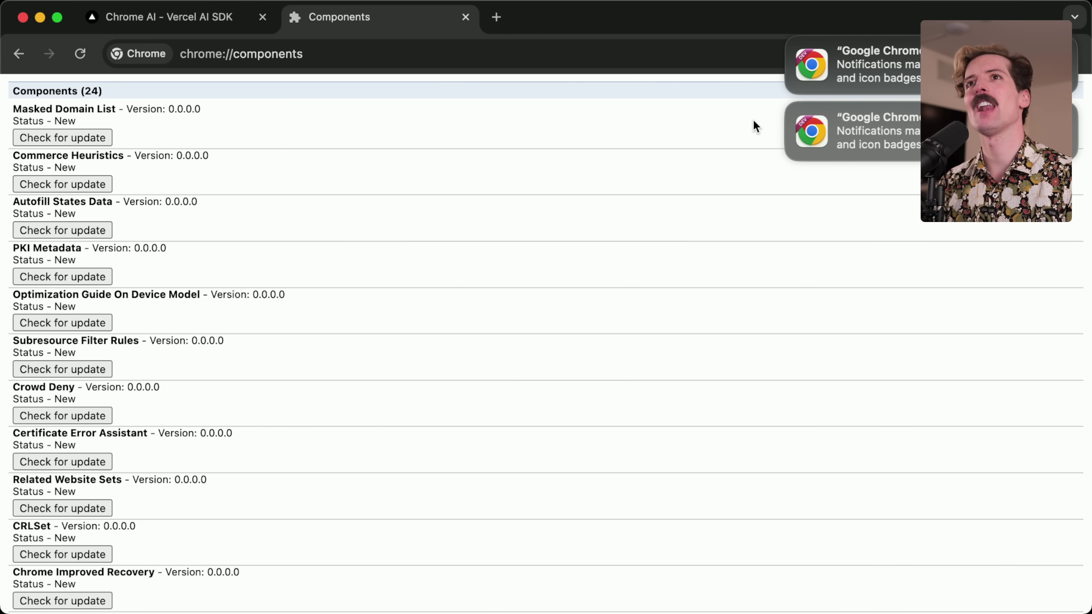
# Dismiss Chrome notifications and start the Optimization Guide On Device Model download
pyautogui.click(788, 106)
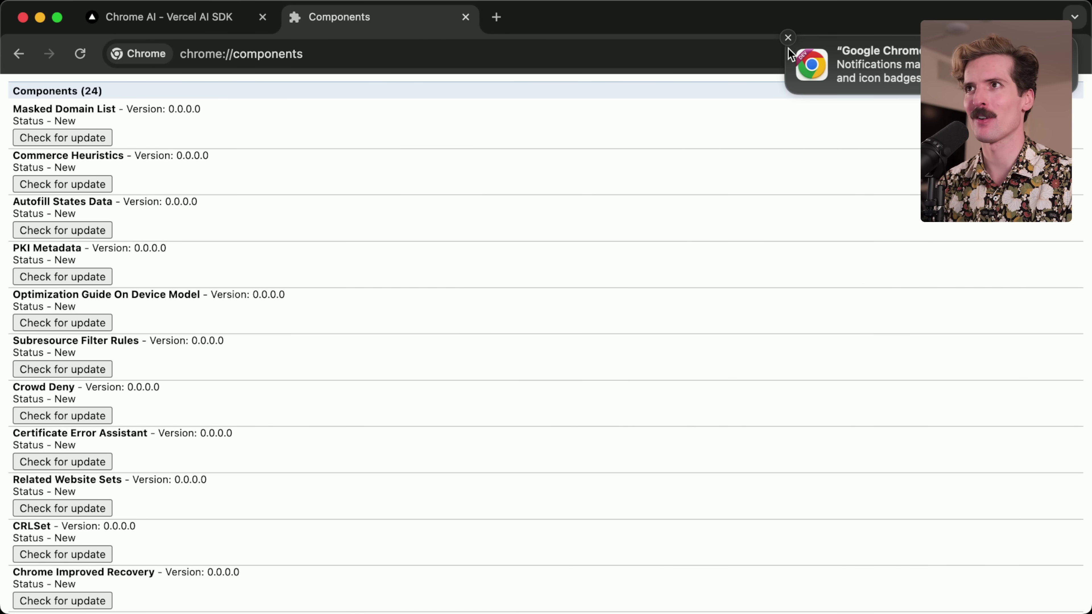
pyautogui.click(788, 39)
pyautogui.click(61, 322)
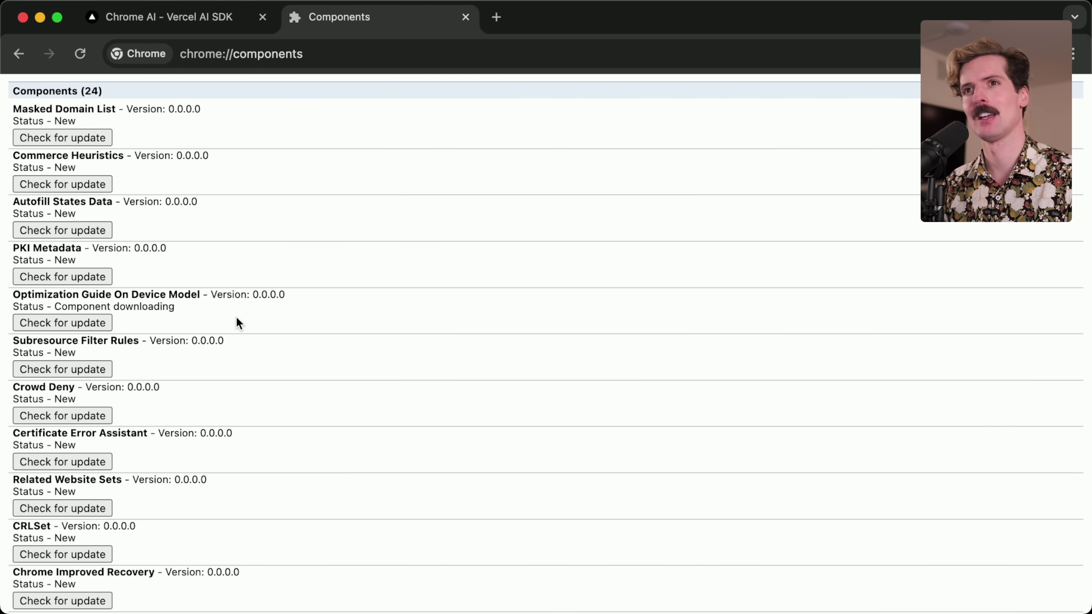
pyautogui.press('super+w')
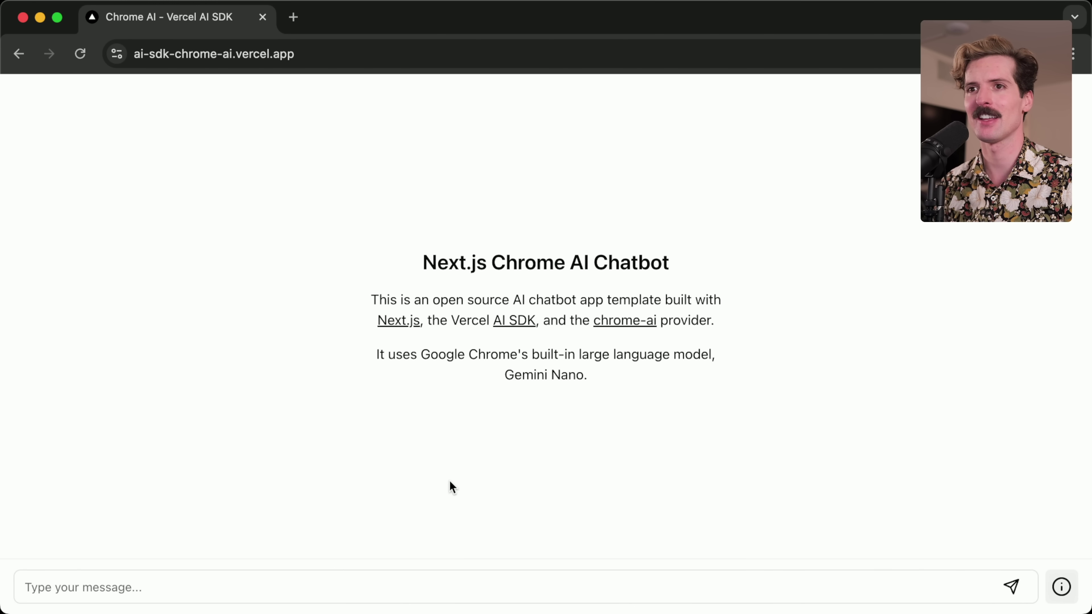
# Ask the chatbot 'Why Chrome's new "window.ai" feature?'
pyautogui.click(425, 587)
pyautogui.write('Why is it so hard to turn on')
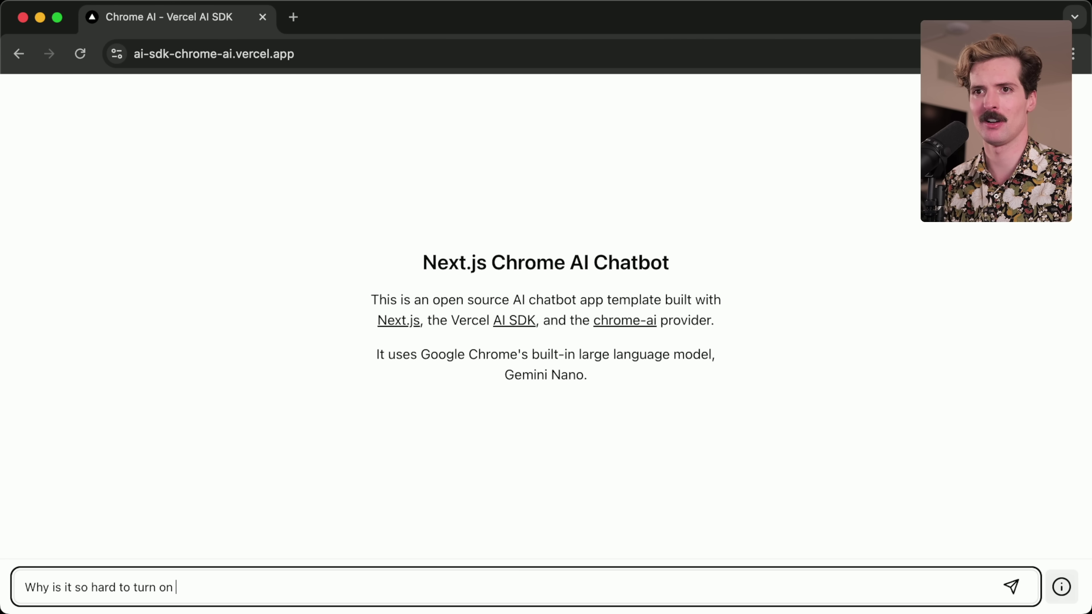
pyautogui.write('Chro')
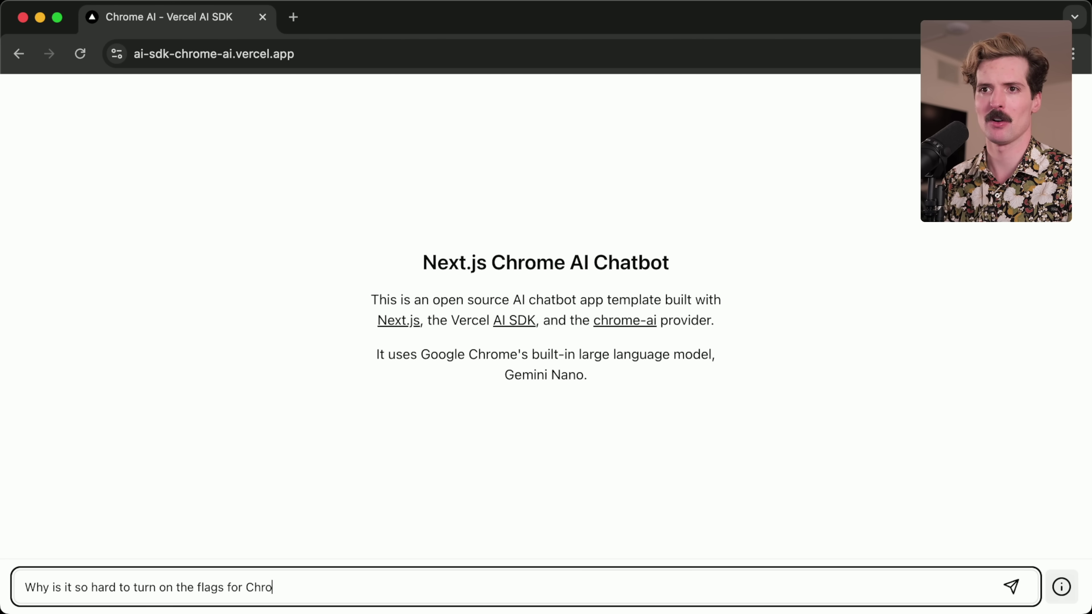
pyautogui.write('me\'s new "window.')
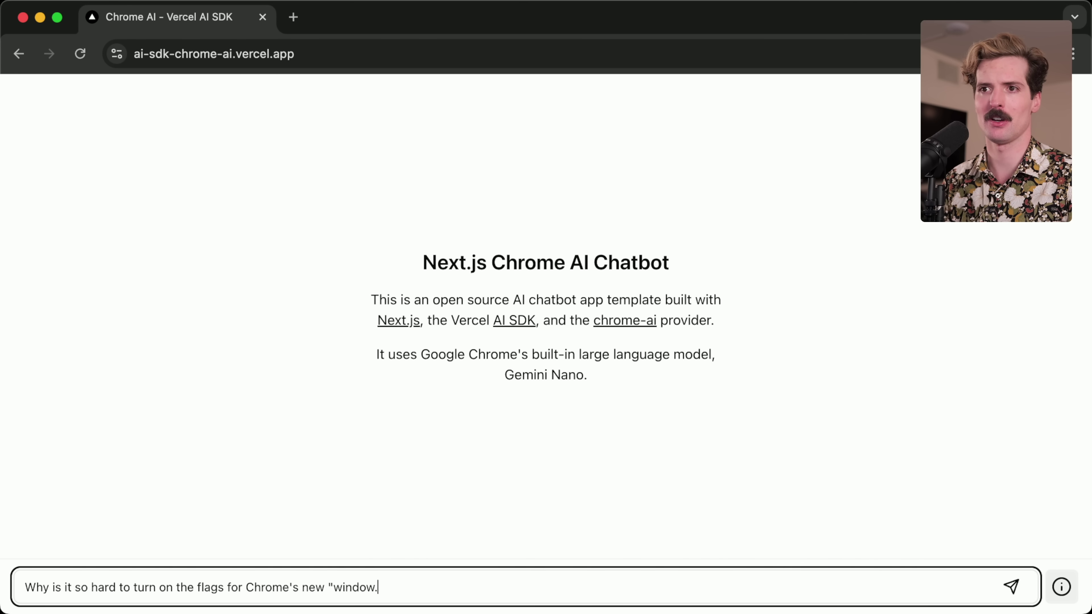
pyautogui.write('ai" feature?')
pyautogui.press('Return')
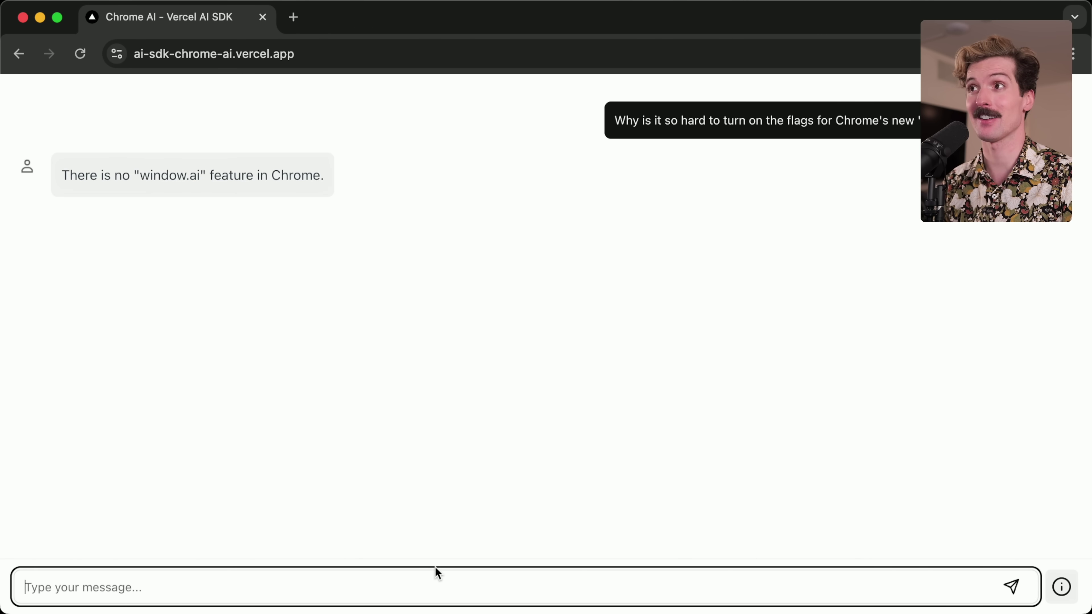
# Ask the chatbot 'Who won the superbowl in 2005?' while showing the live chat
pyautogui.hotkey('ctrl', 'alt', 'e')
pyautogui.click(437, 251)
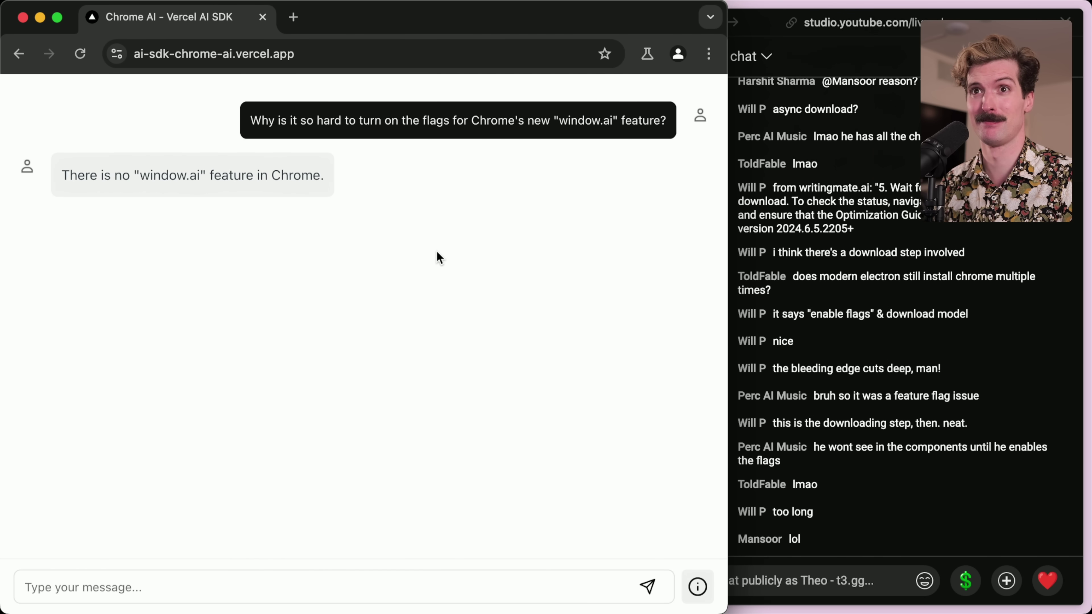
pyautogui.hotkey('ctrl', 'alt', 'Return')
pyautogui.write('Who won the superbow')
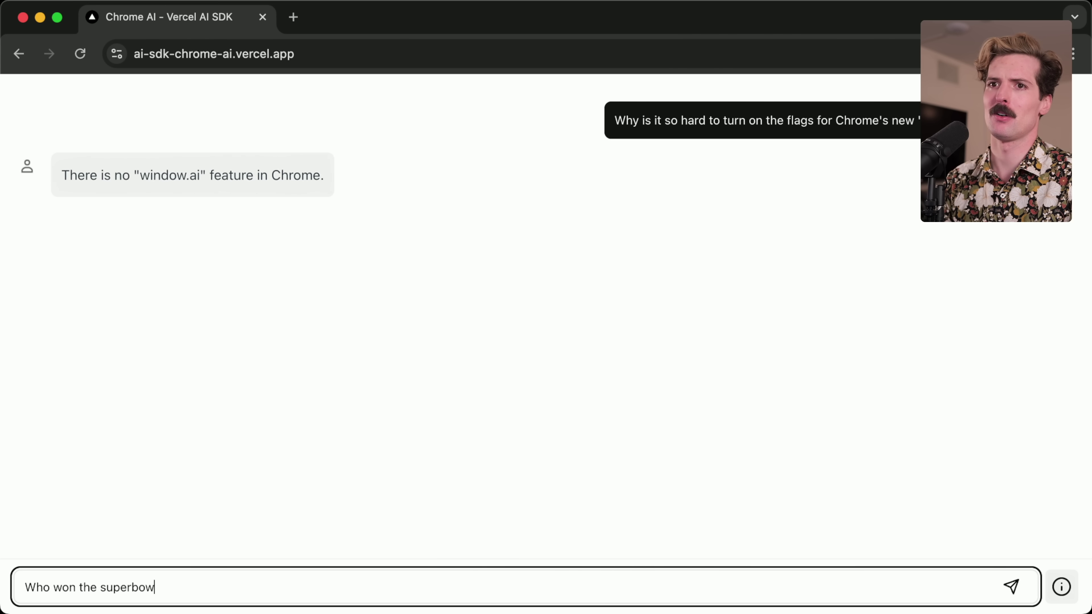
pyautogui.write('l in 2005')
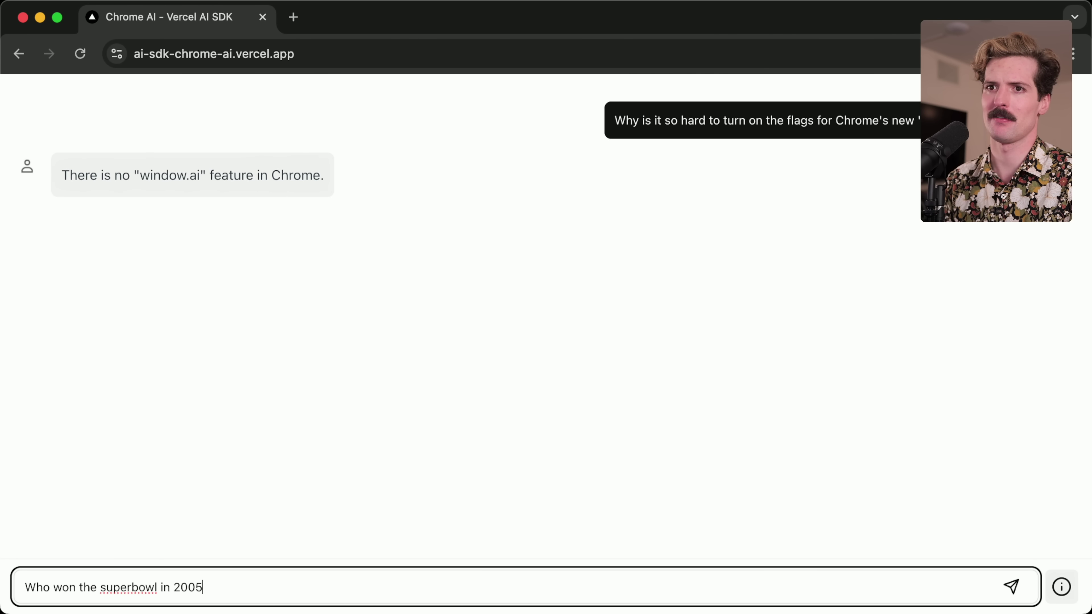
pyautogui.write('?')
pyautogui.press('Return')
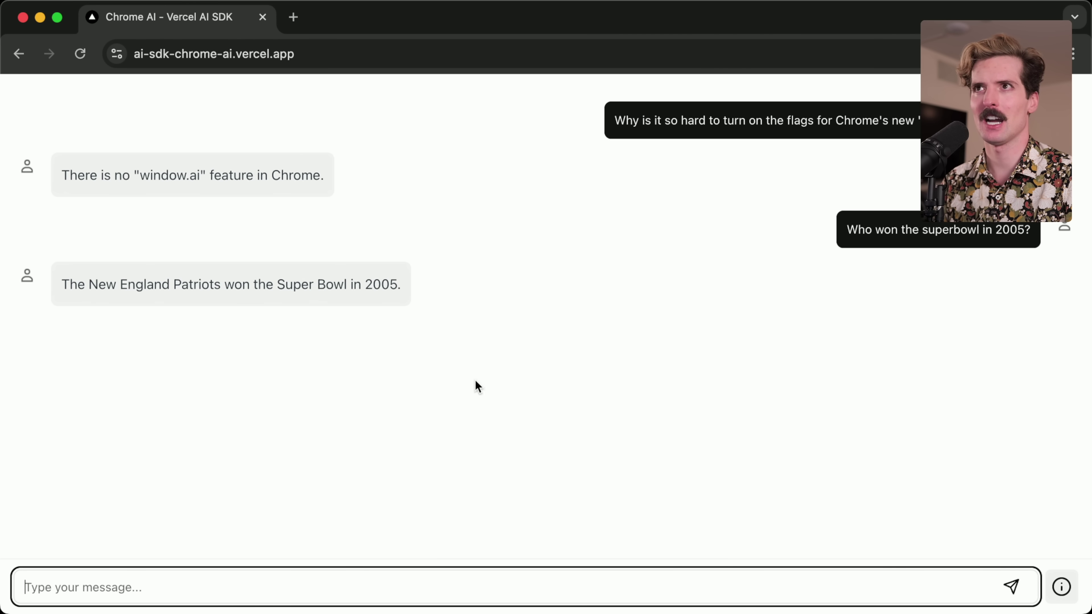
# Run a 'test' web search in a new tab to show there's no internet
pyautogui.press('super+t')
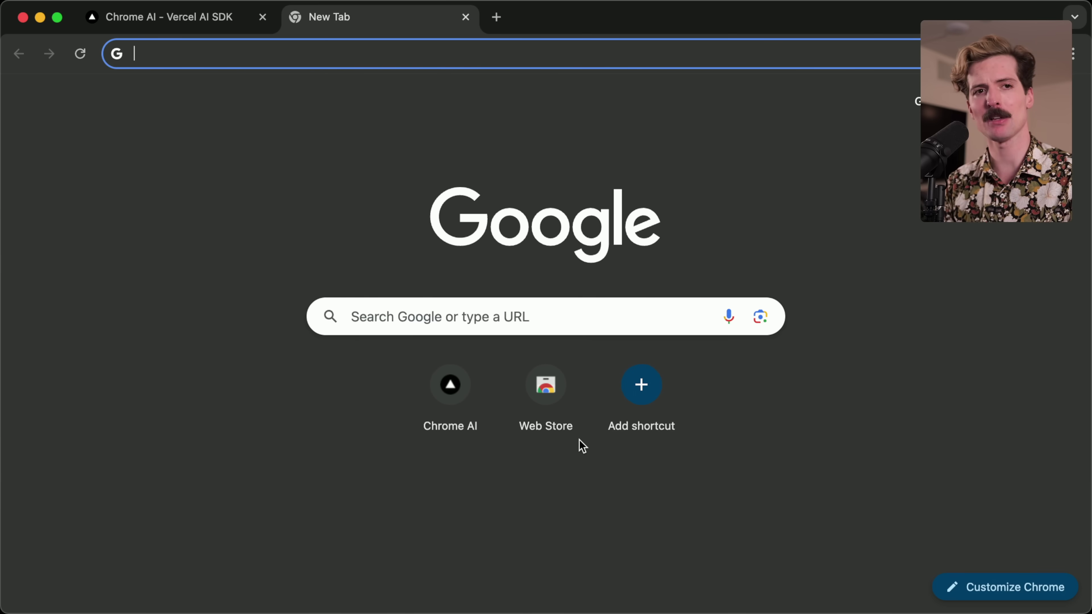
pyautogui.write('test')
pyautogui.press('Return')
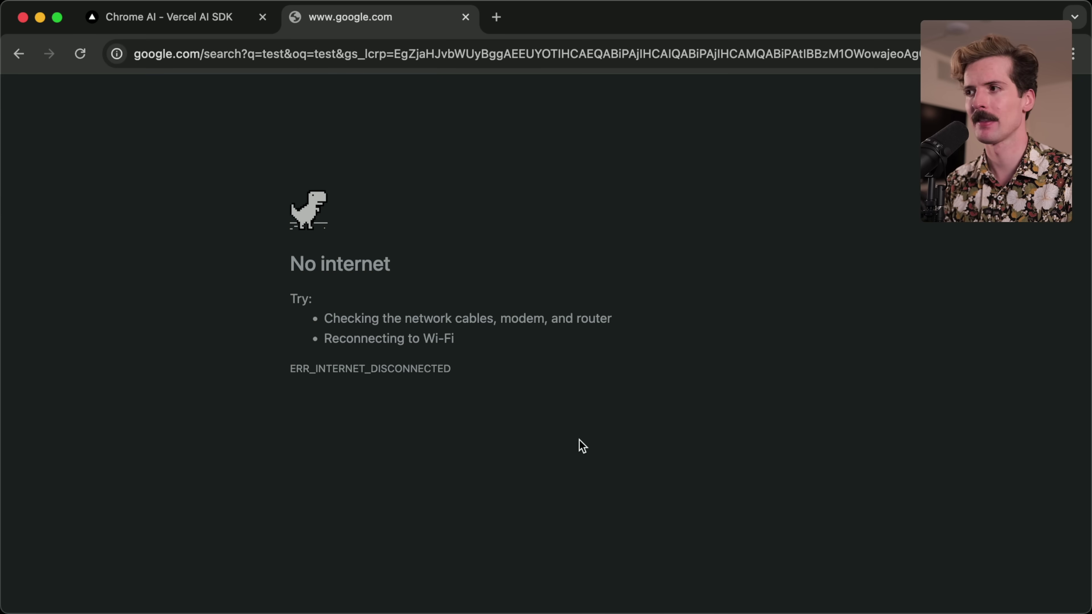
pyautogui.press('super+w')
# Ask the chatbot who won the 2006 Super Bowl and the 2009 World Series
pyautogui.write('Who won the superbo')
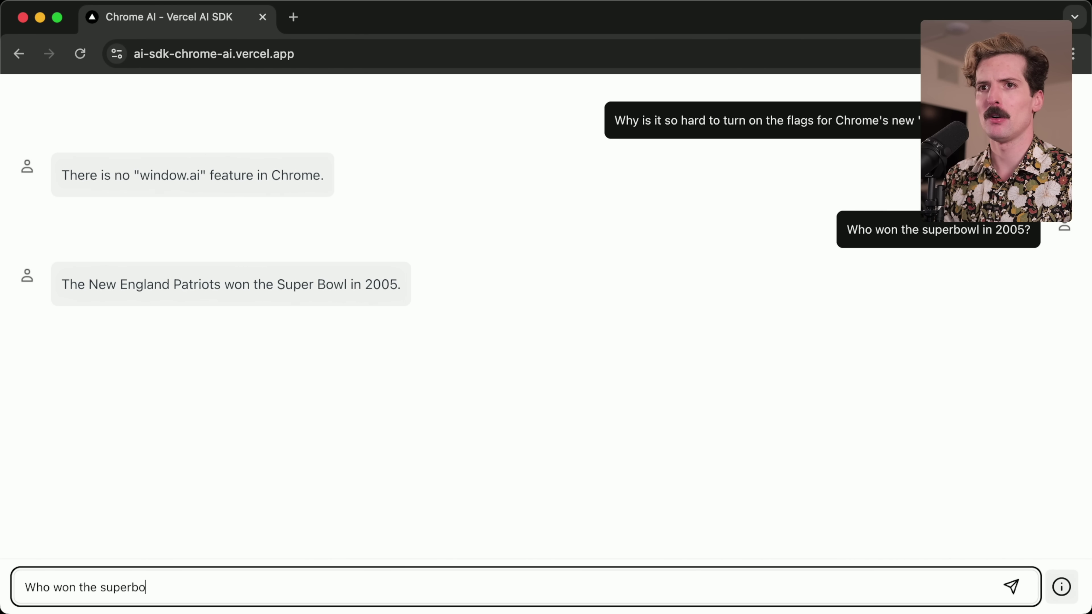
pyautogui.write('wl in 2006?')
pyautogui.press('Return')
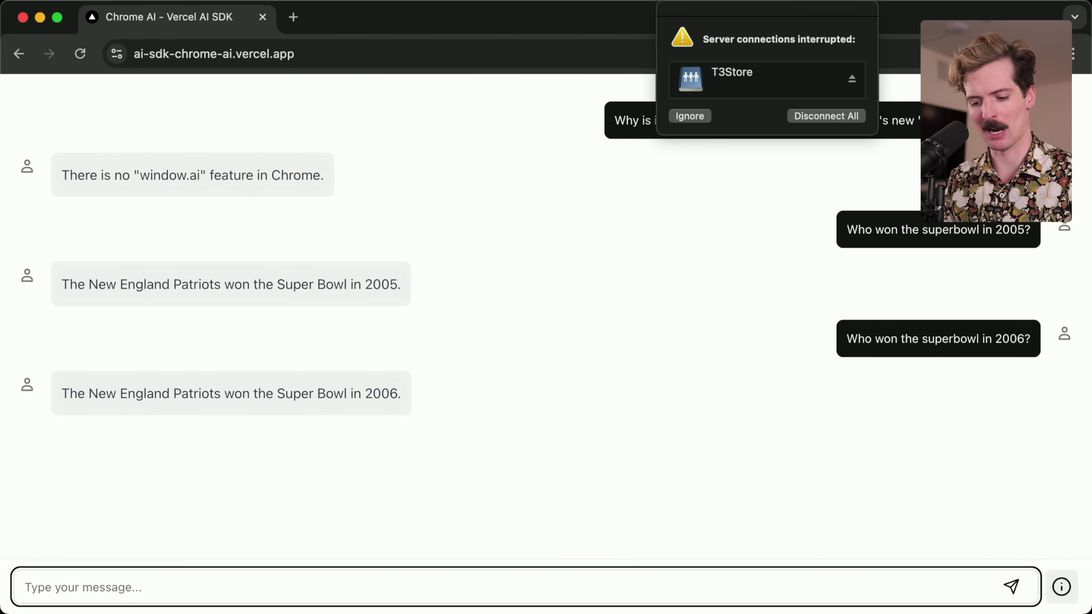
pyautogui.write('Who won the world series in 2009?')
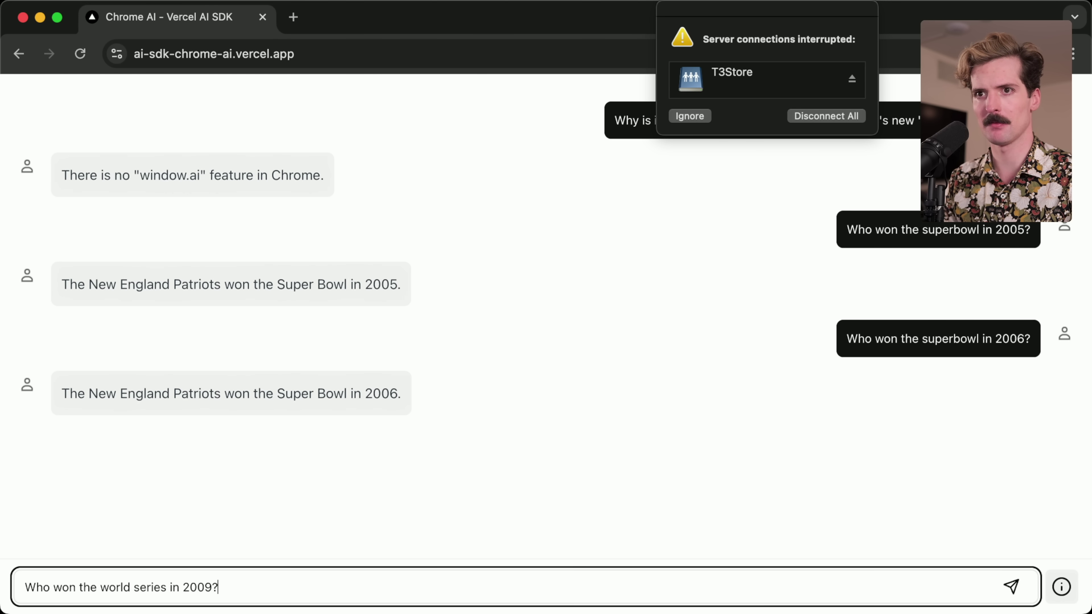
pyautogui.press('Return')
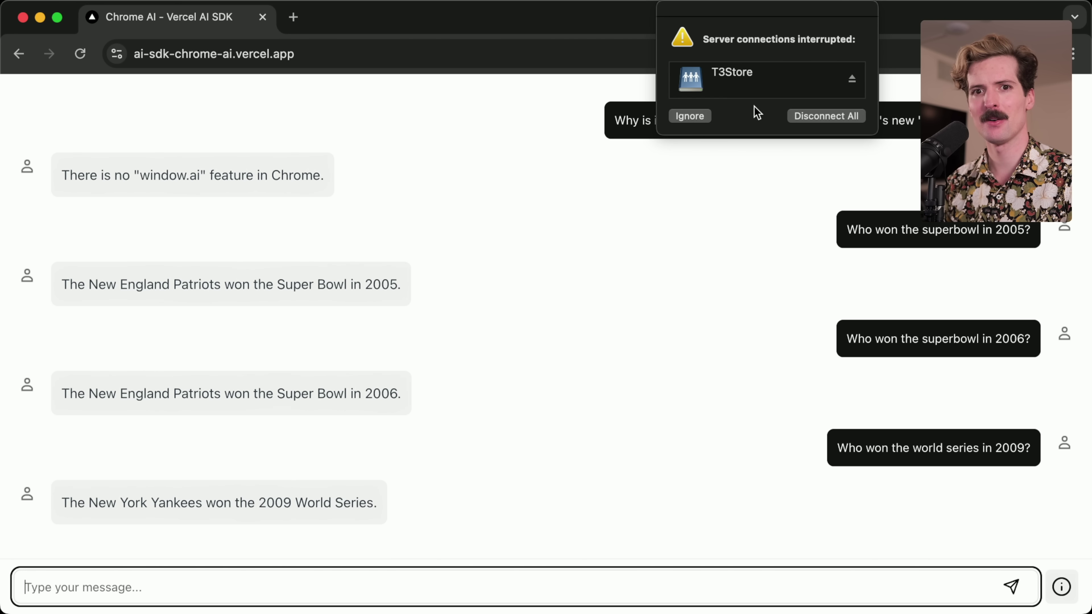
# Dismiss the connection alert and rerun a 'test search' to confirm being offline
pyautogui.click(688, 116)
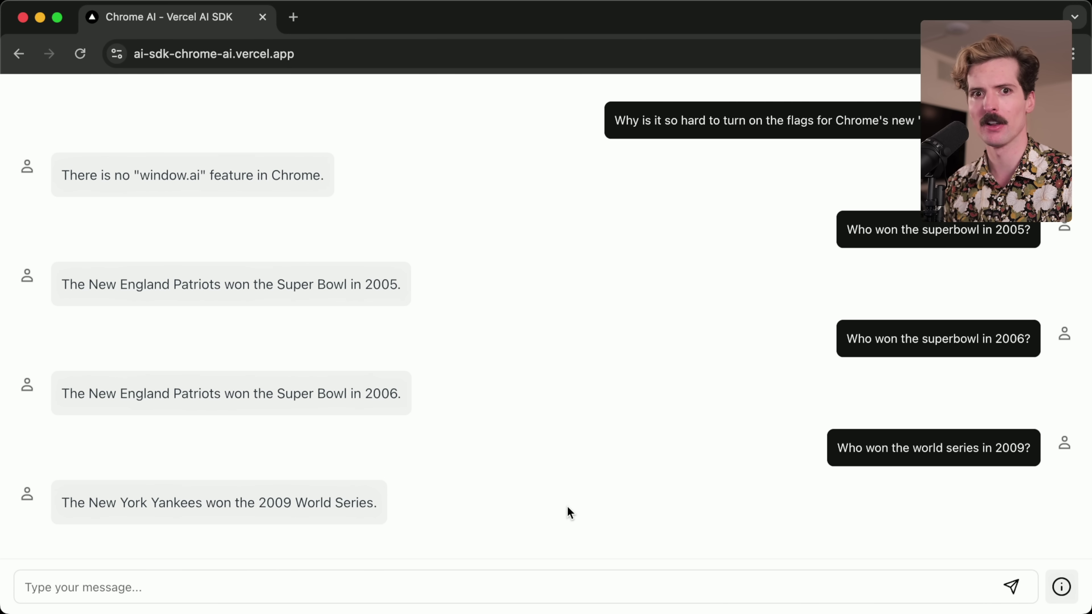
pyautogui.moveTo(986, 11)
pyautogui.press('super+t')
pyautogui.write('test search')
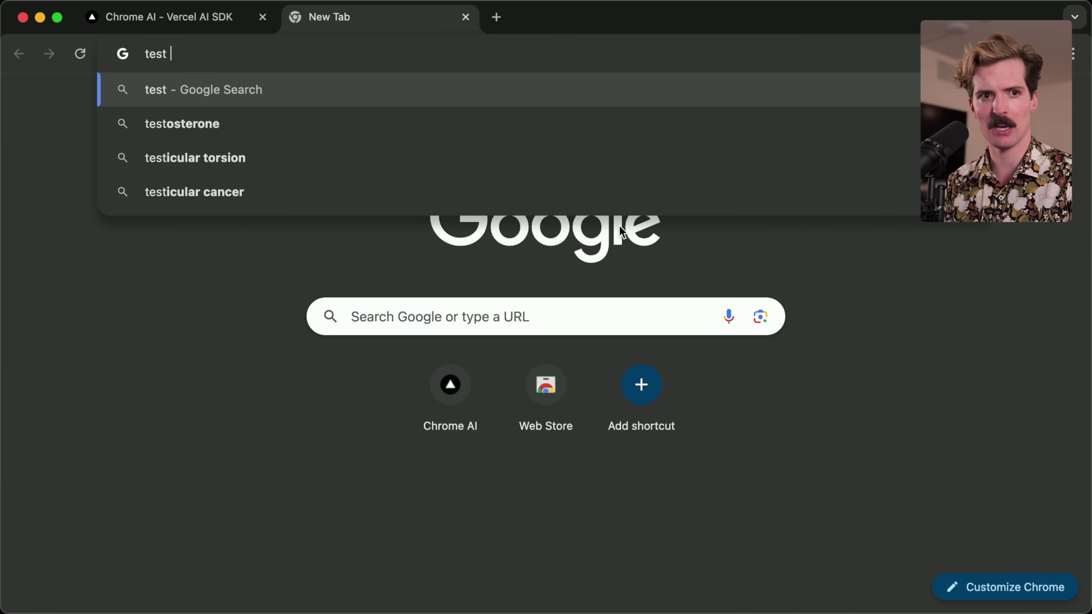
pyautogui.press('Return')
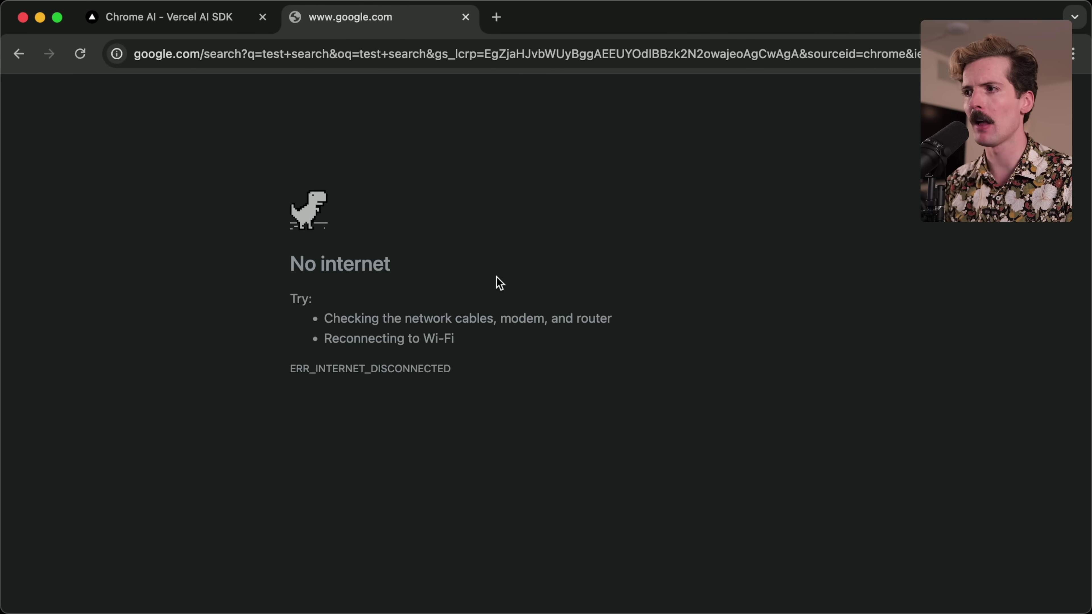
pyautogui.press('super+w')
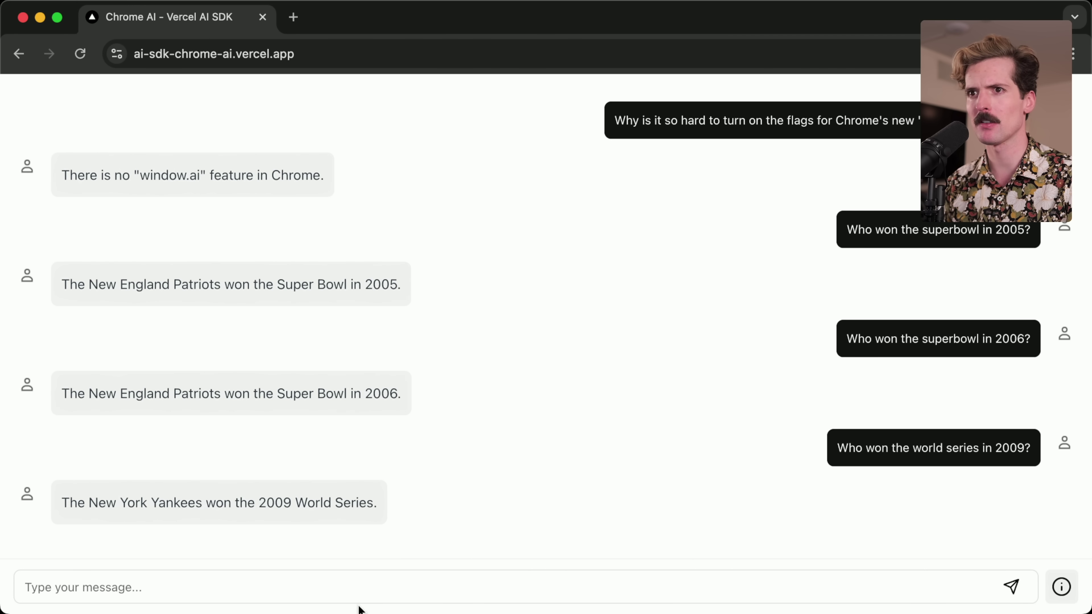
# Show Wi-Fi off in Control Center, then switch to Arc's ai-sdk-chrome-ai repository tab
pyautogui.click(359, 594)
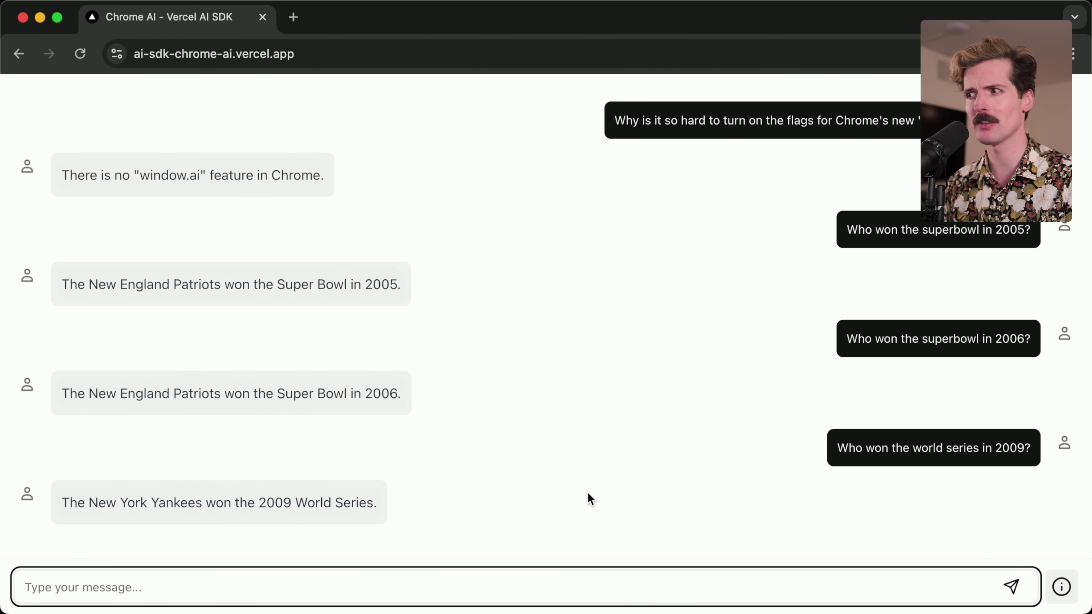
pyautogui.click(1023, 9)
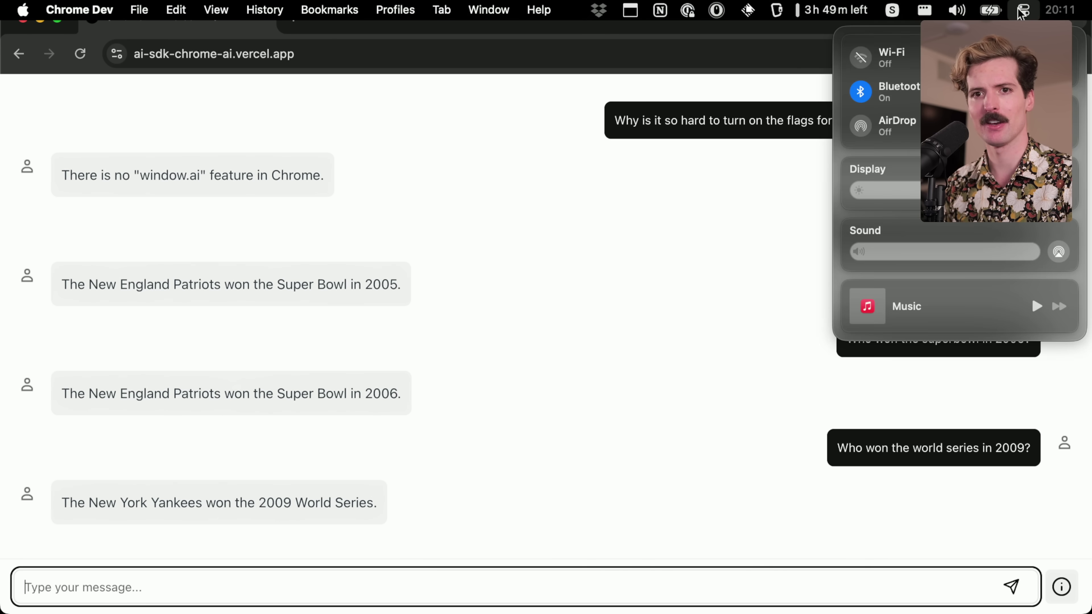
pyautogui.click(731, 222)
pyautogui.press('super+Tab')
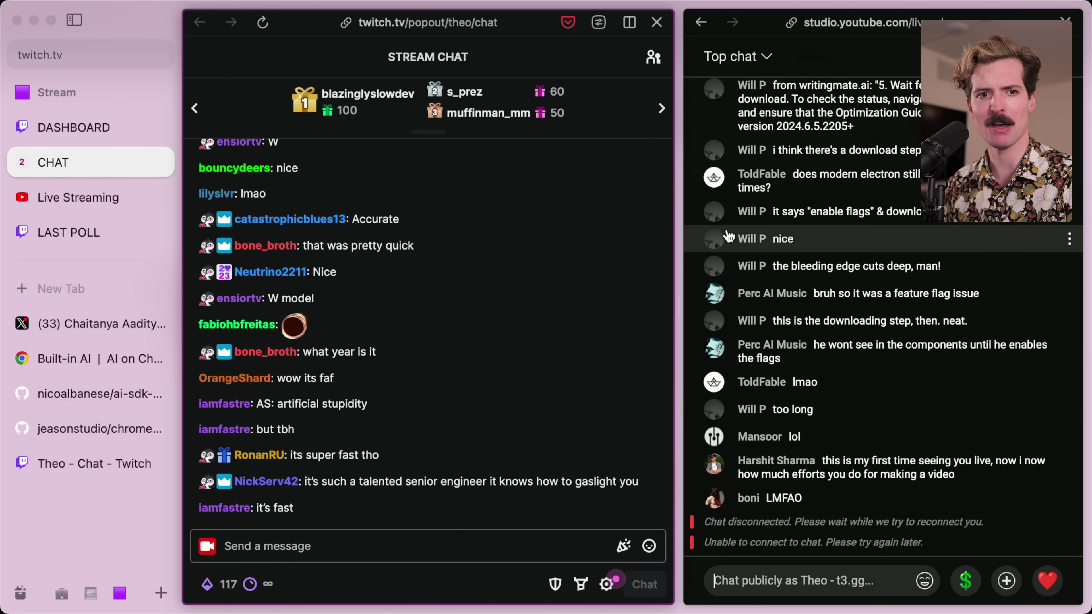
pyautogui.click(89, 325)
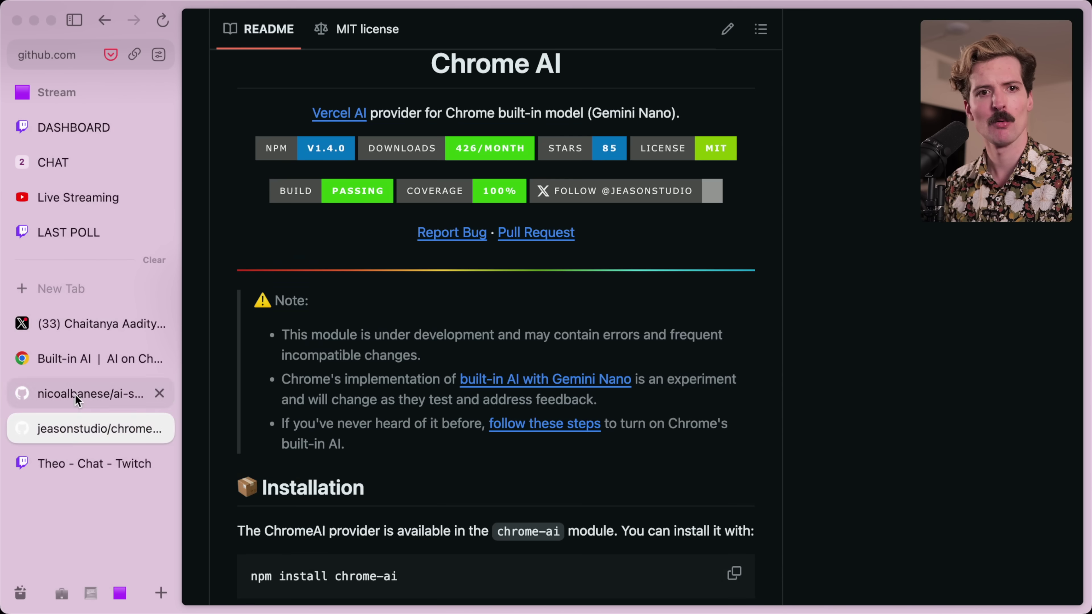
pyautogui.click(76, 399)
pyautogui.scroll(15, 497, 344)
# Widen the editor and find the chromeai usage on line 54 of chat-component.tsx
pyautogui.press('super+s')
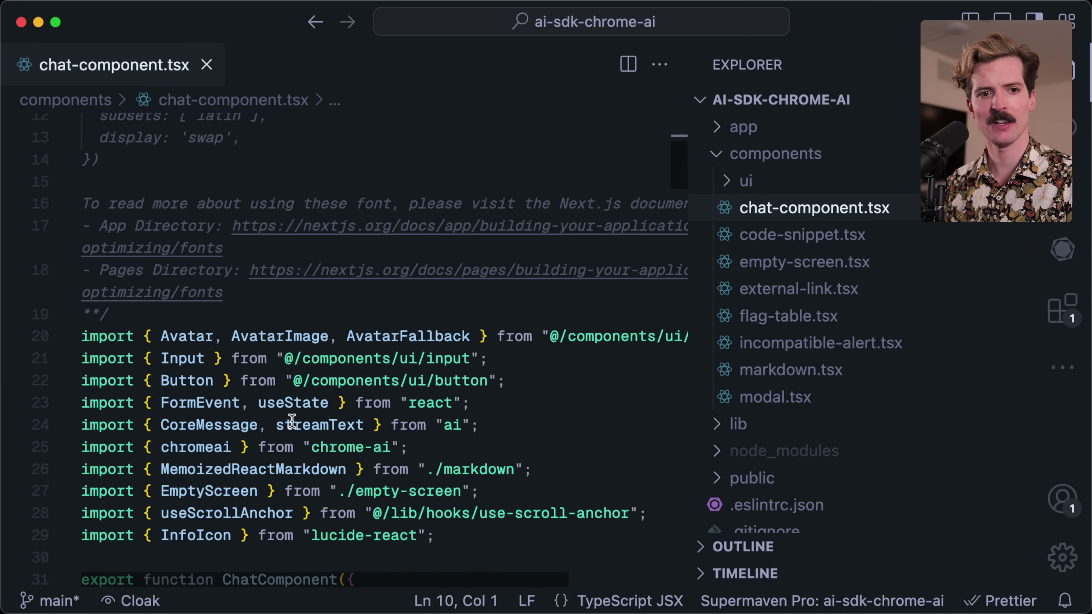
pyautogui.doubleClick(217, 447)
pyautogui.press('super+b')
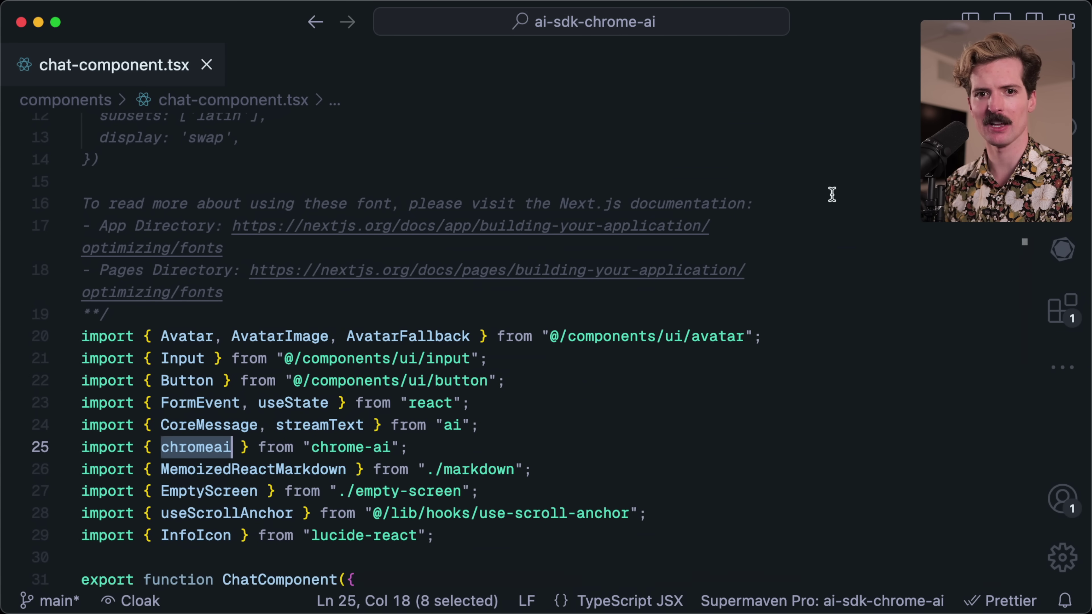
pyautogui.press('super+f')
pyautogui.press('Return')
pyautogui.press('Escape')
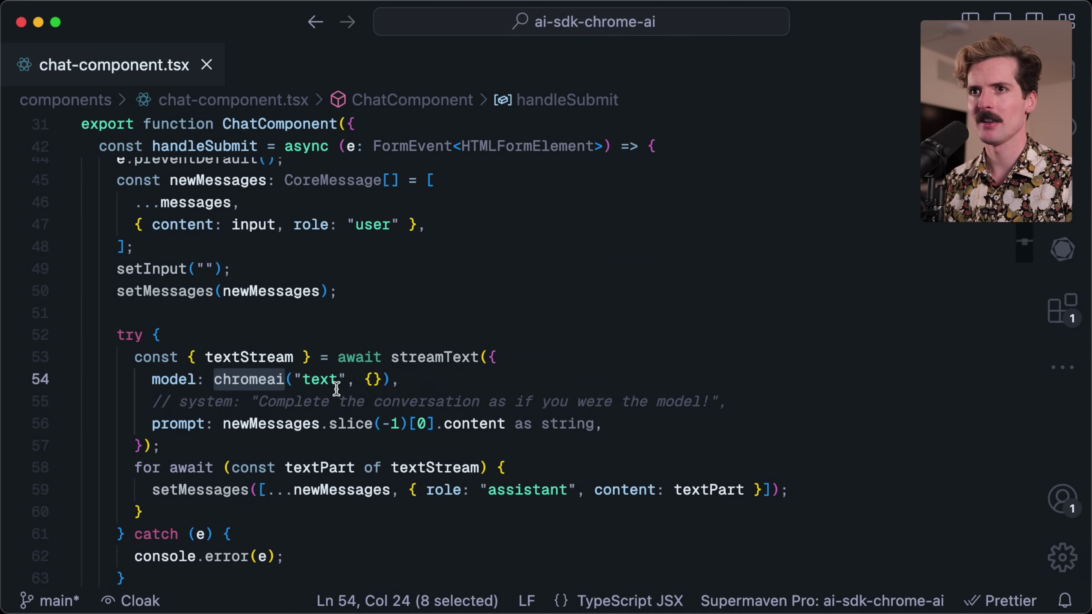
# View the streamText declaration, then return to chat-component.tsx
pyautogui.scroll(-2, 336, 389)
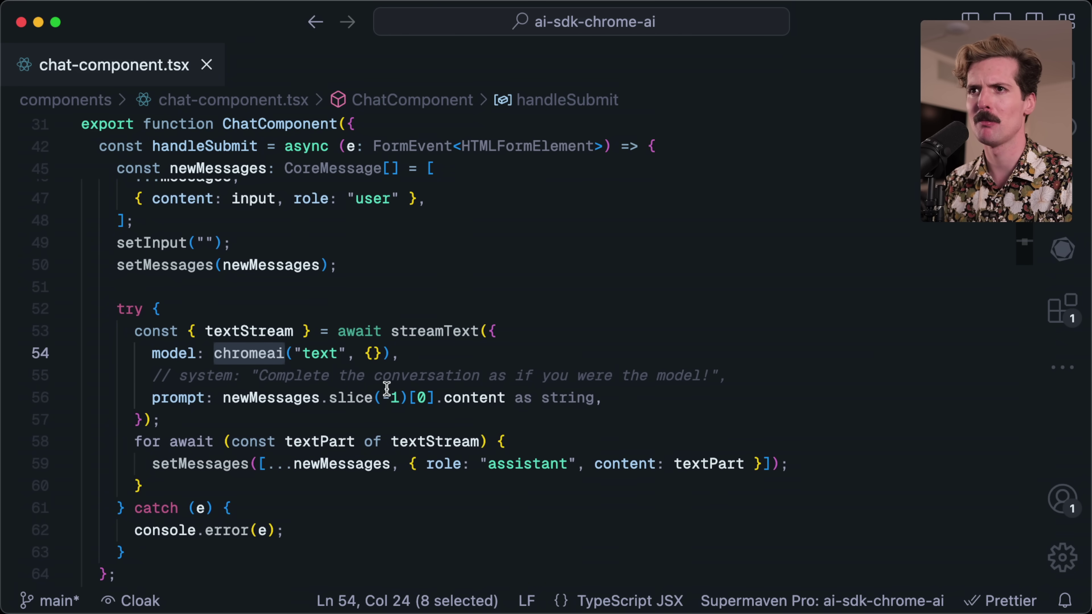
pyautogui.keyDown('super'); pyautogui.click(433, 333); pyautogui.keyUp('super')
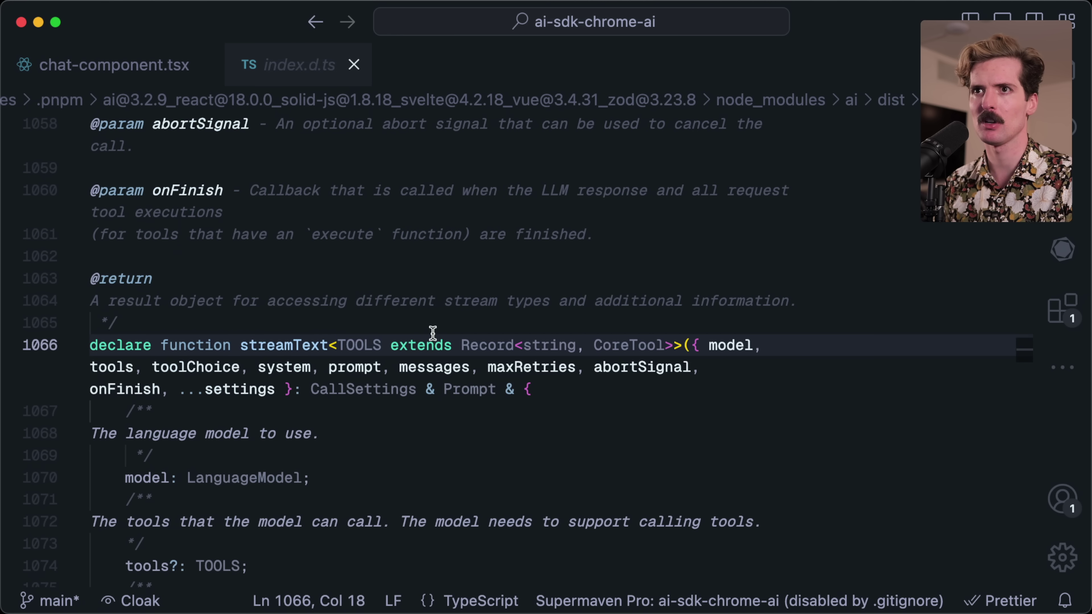
pyautogui.press('super+w')
pyautogui.scroll(15, 432, 333)
pyautogui.scroll(-10, 433, 332)
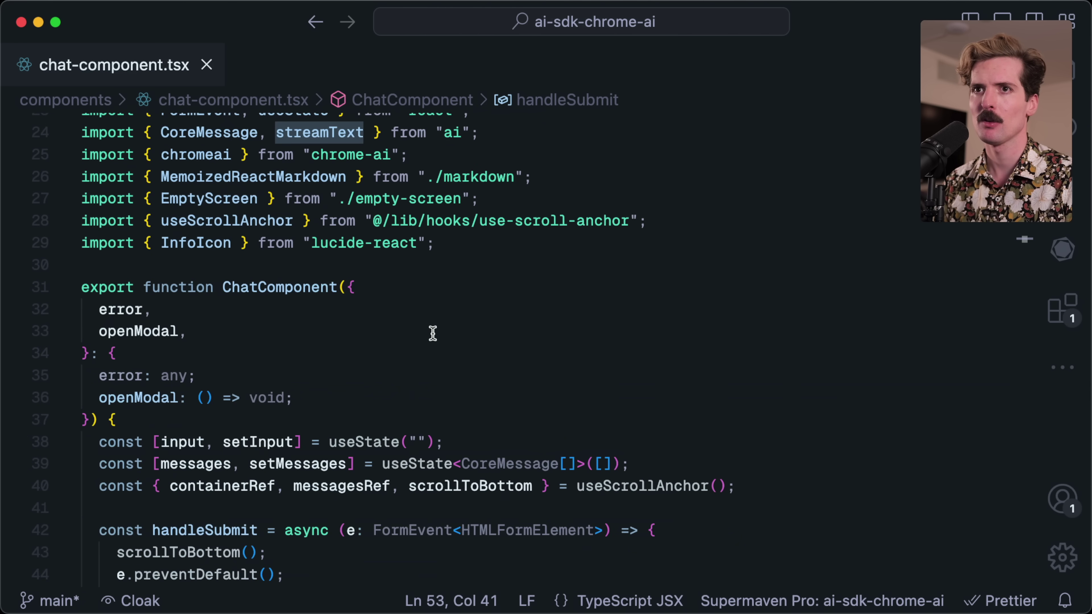
pyautogui.scroll(3, 433, 332)
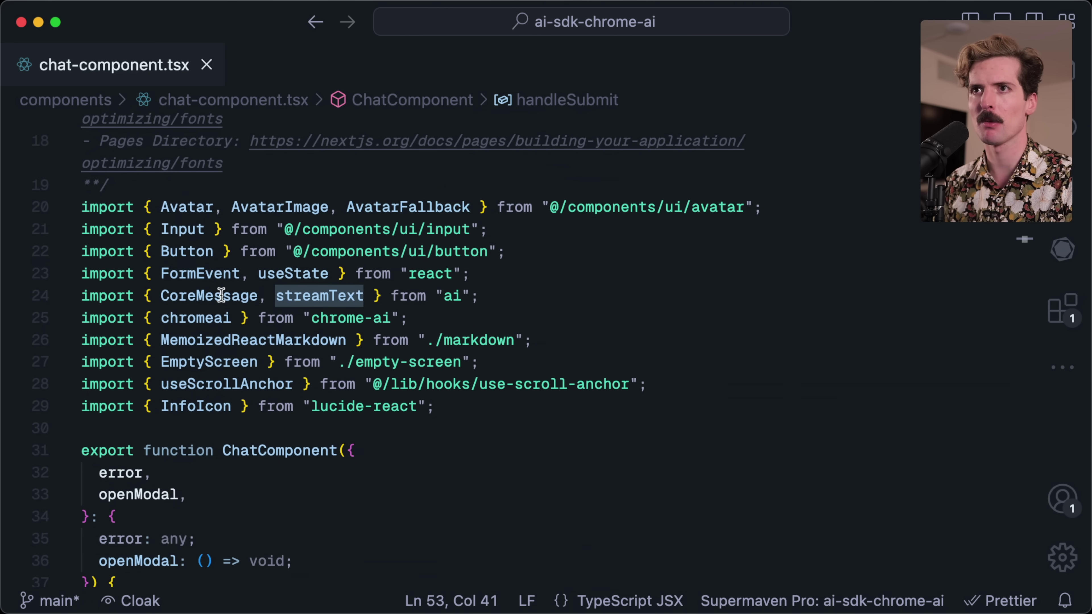
# Search the file for 'stream' and inspect the ai package import on line 24
pyautogui.click(434, 429)
pyautogui.press('super+f')
pyautogui.write('stream')
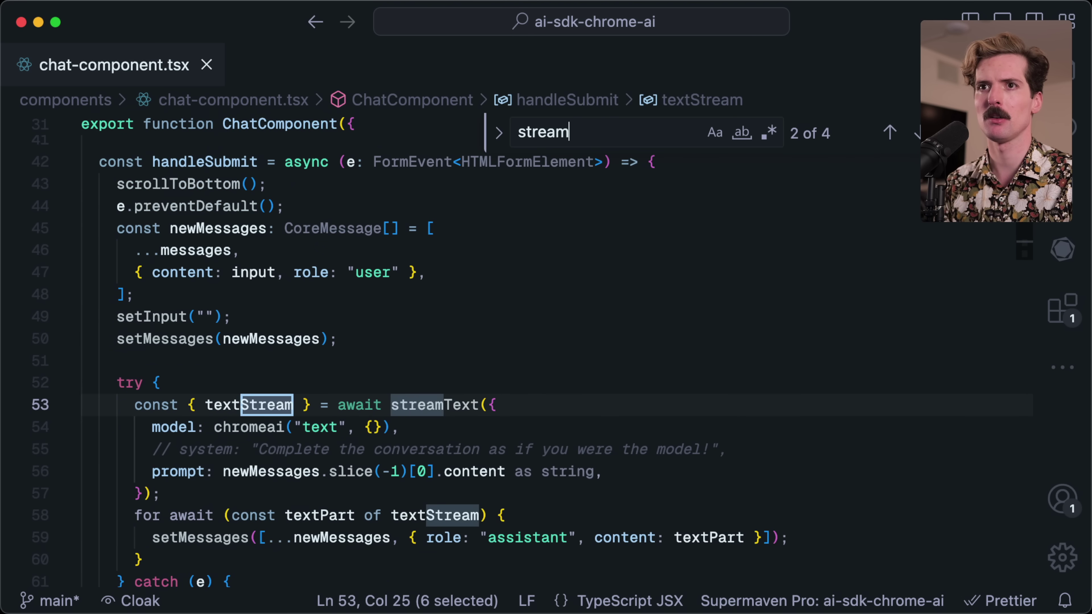
pyautogui.hotkey('shift', 'Return')
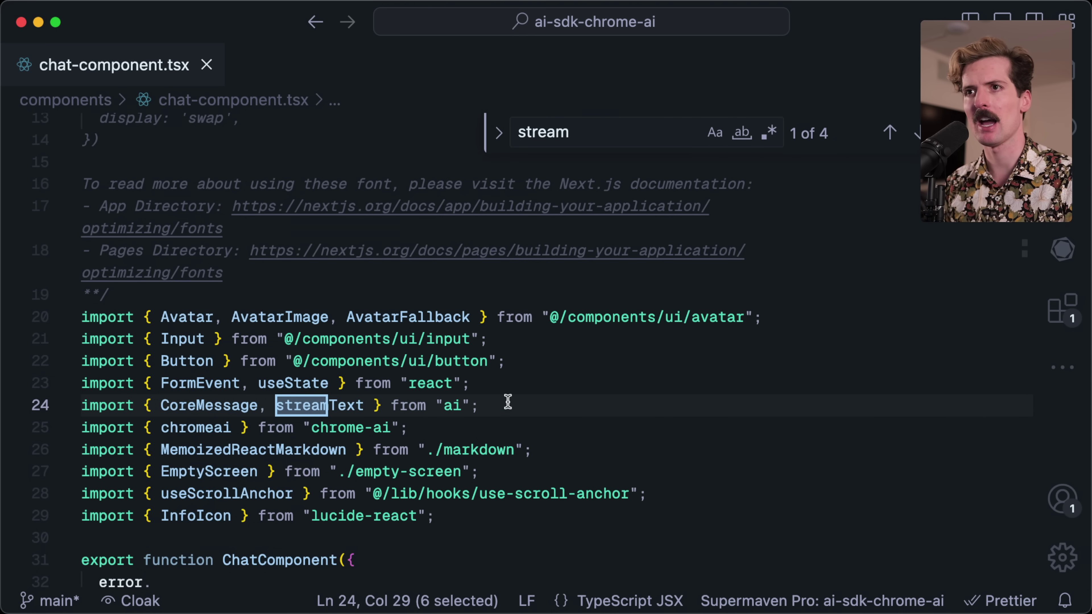
pyautogui.doubleClick(448, 401)
pyautogui.click(503, 402)
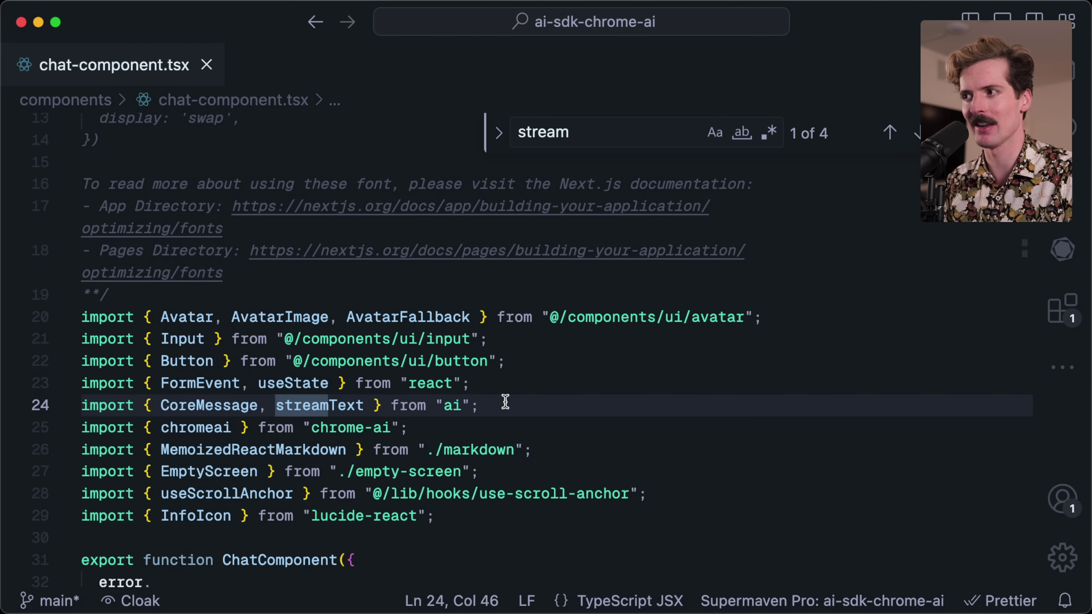
pyautogui.scroll(-10, 505, 402)
pyautogui.scroll(-4, 505, 402)
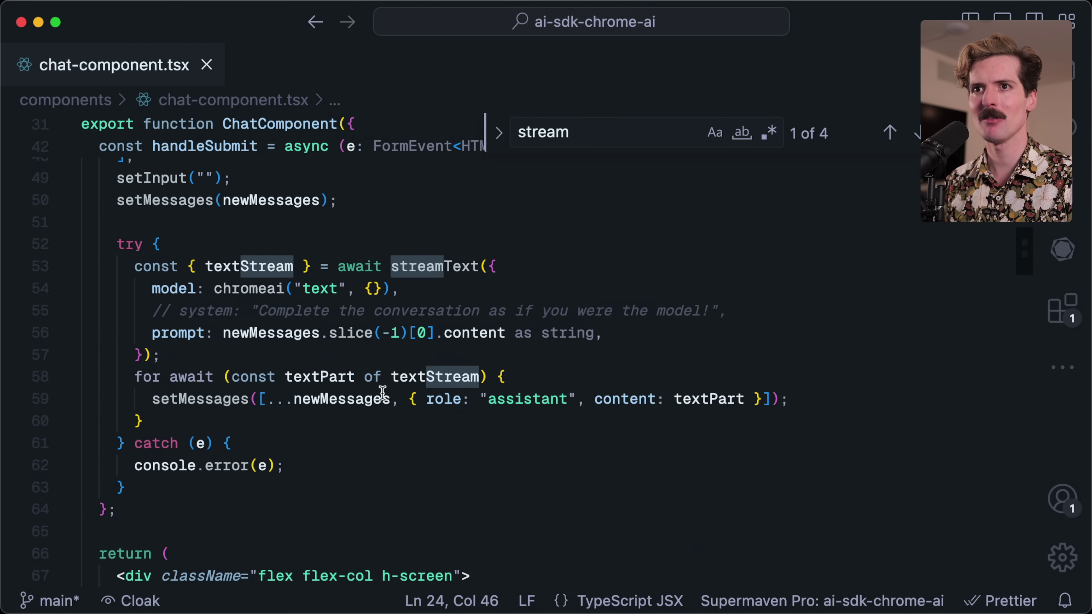
# In Chrome Dev's DevTools console beside the chatbot, evaluate window.ai
pyautogui.press('super+Tab')
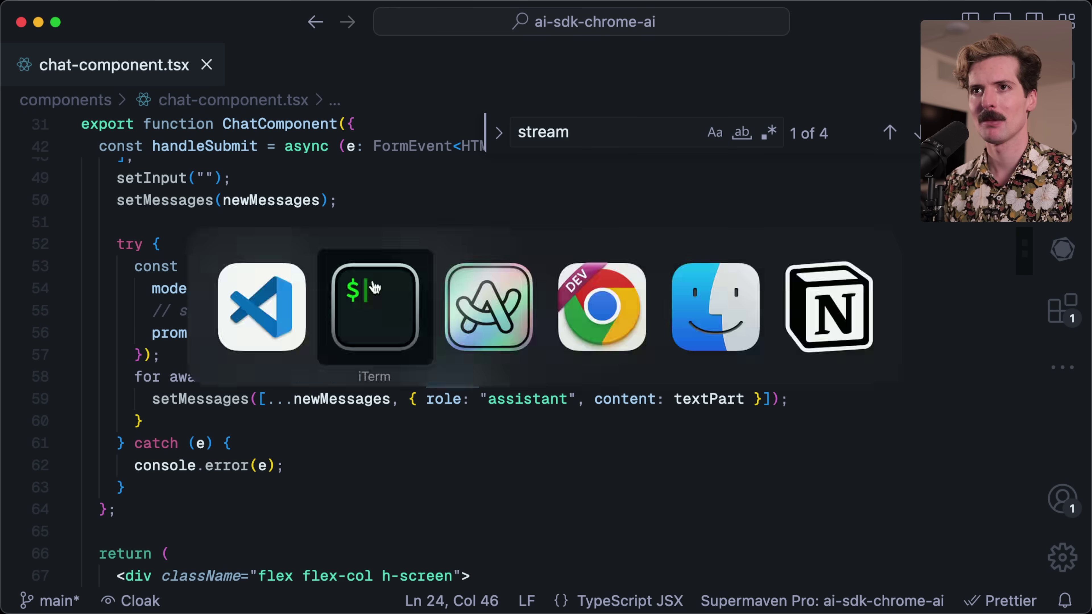
pyautogui.press('super+Tab')
pyautogui.press('super+Tab')
pyautogui.press('super+Tab')
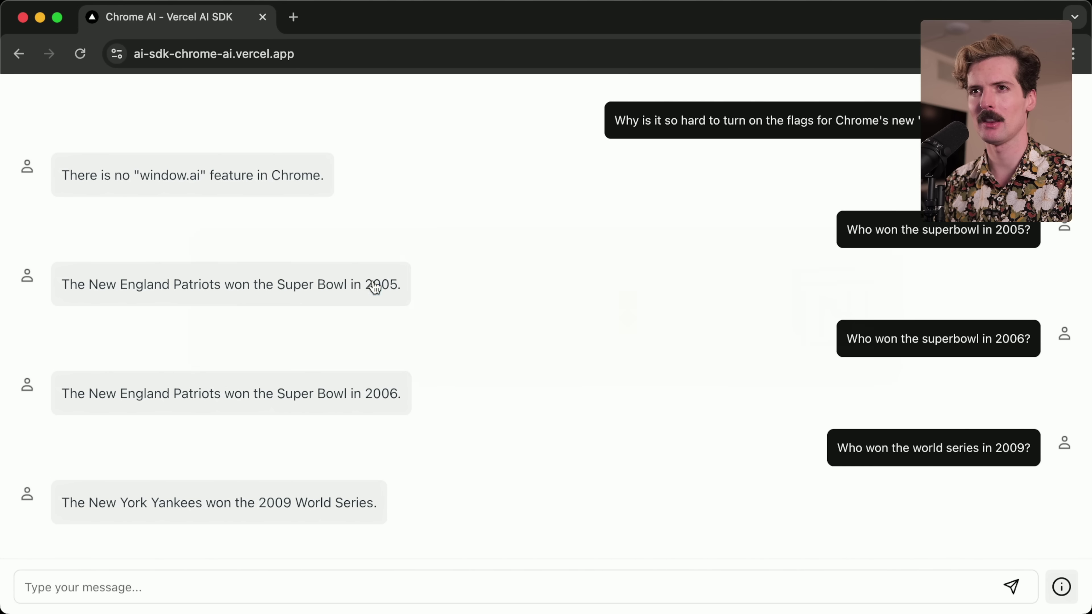
pyautogui.press('super+alt+i')
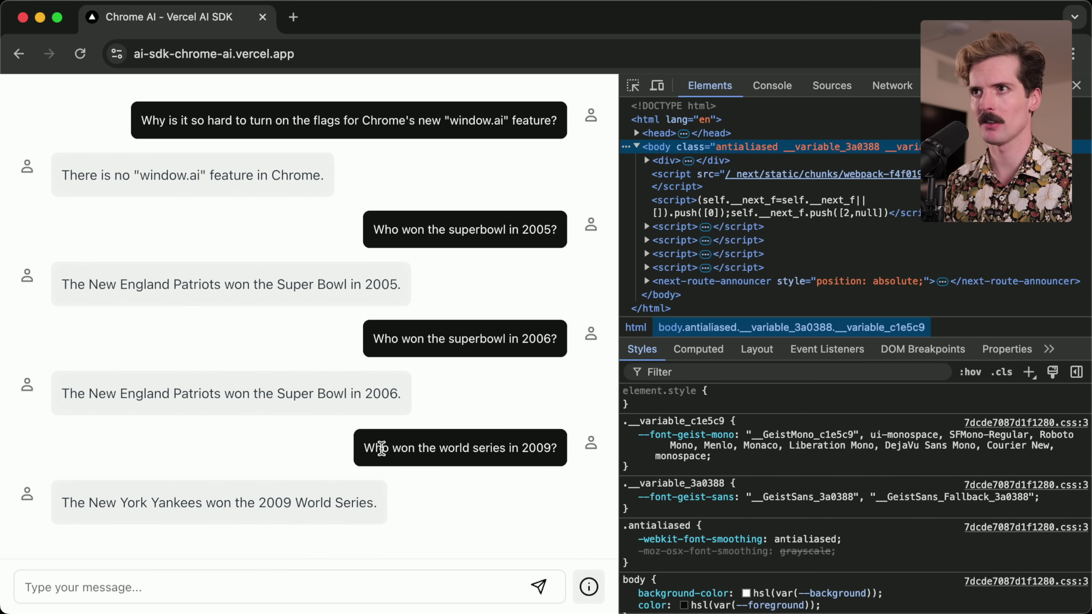
pyautogui.press('super+alt+j')
pyautogui.write('window.ai')
pyautogui.press('Return')
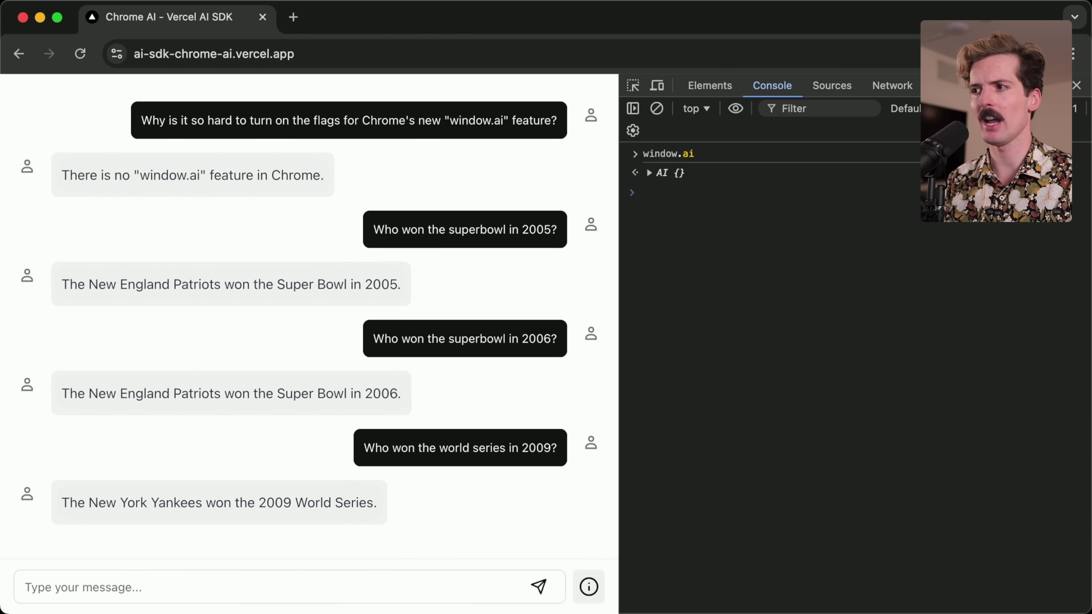
# Switch to the built-in AI docs page and highlight the server-side models paragraph
pyautogui.press('super+Tab')
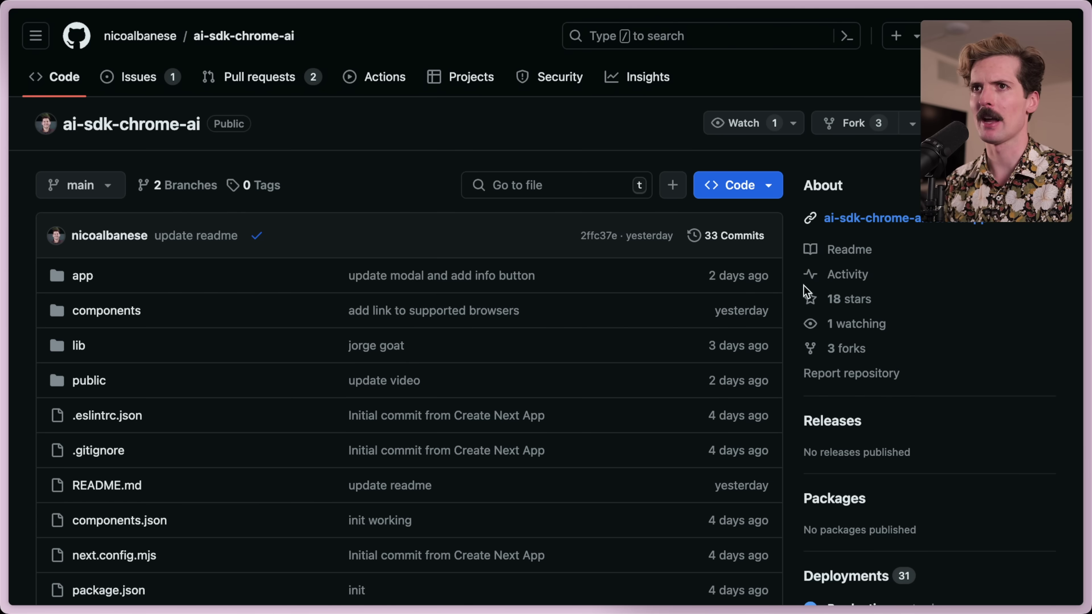
pyautogui.hotkey('ctrl', 'Tab')
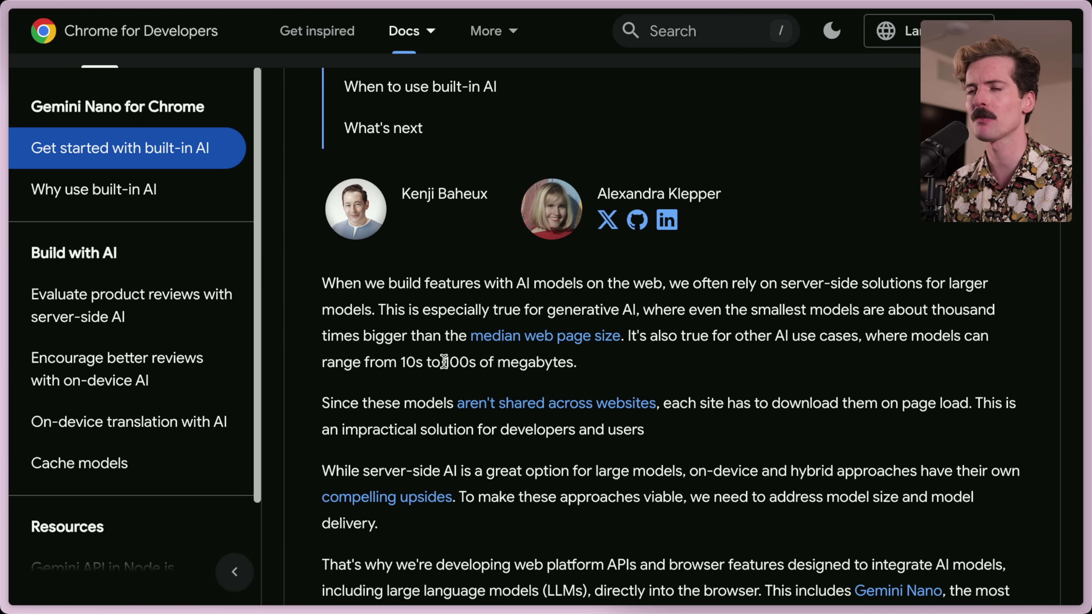
pyautogui.tripleClick(593, 361)
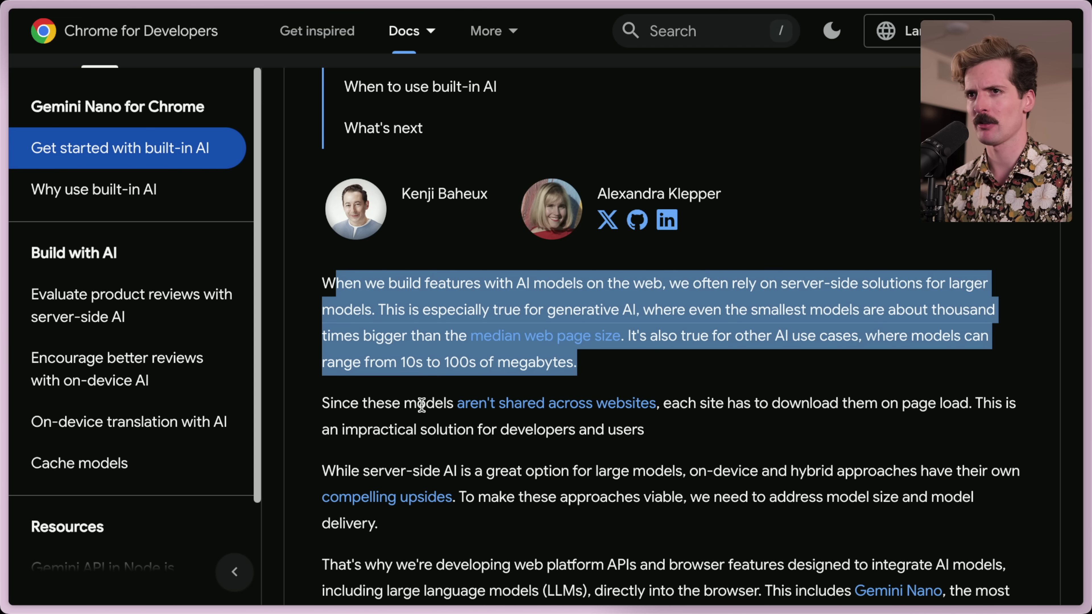
pyautogui.click(419, 404)
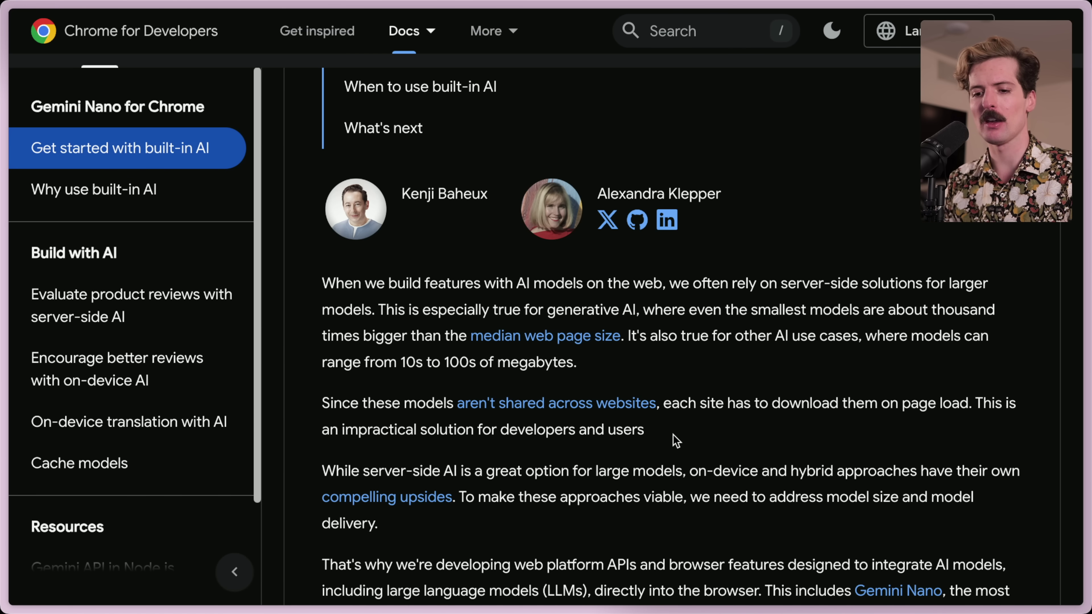
# Search for 'skypack' and open the Skypack website from the results
pyautogui.press('super+t')
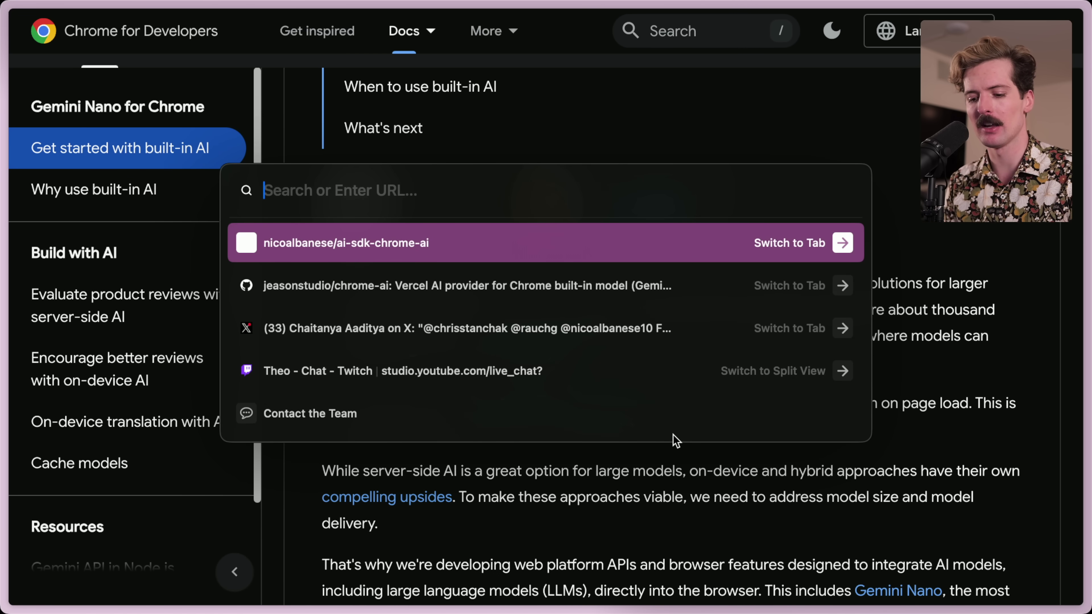
pyautogui.write('skypack')
pyautogui.press('Return')
pyautogui.click(275, 178)
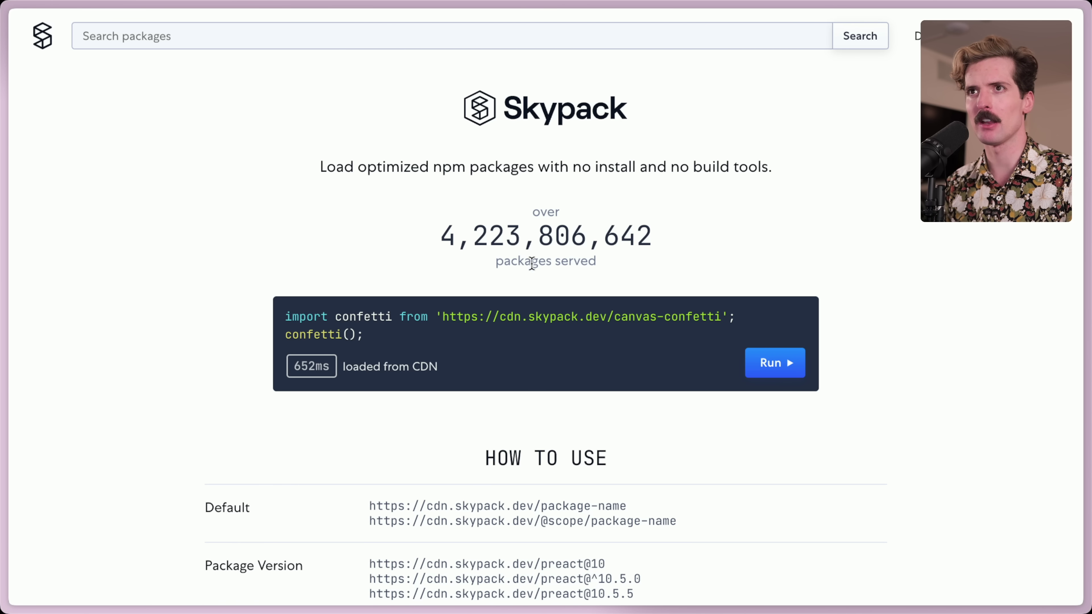
pyautogui.moveTo(369, 564); pyautogui.dragTo(661, 564)
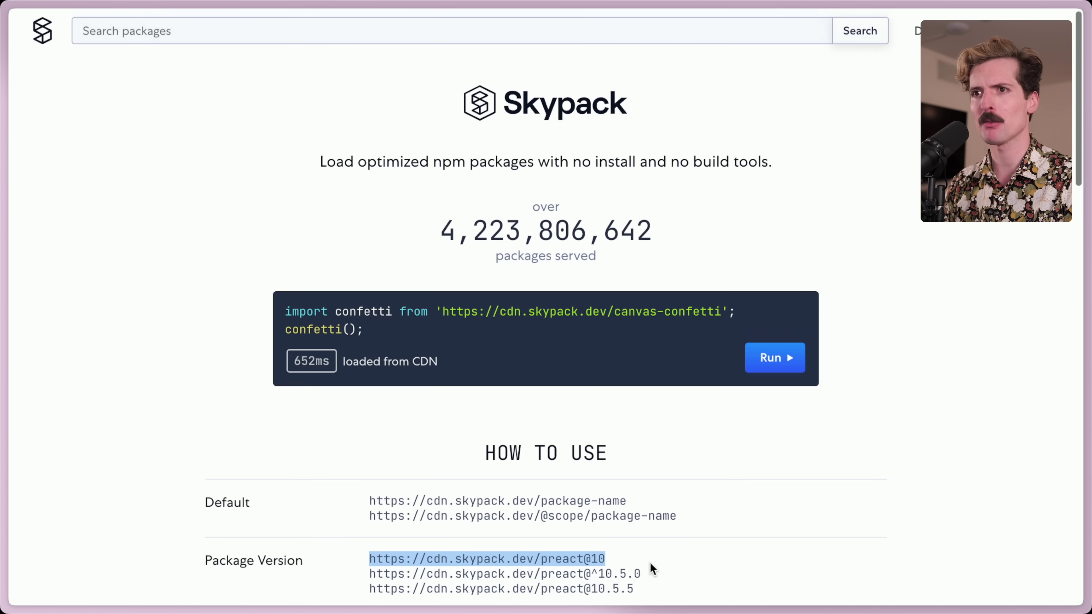
pyautogui.scroll(-3, 650, 563)
pyautogui.click(650, 507)
pyautogui.tripleClick(650, 508)
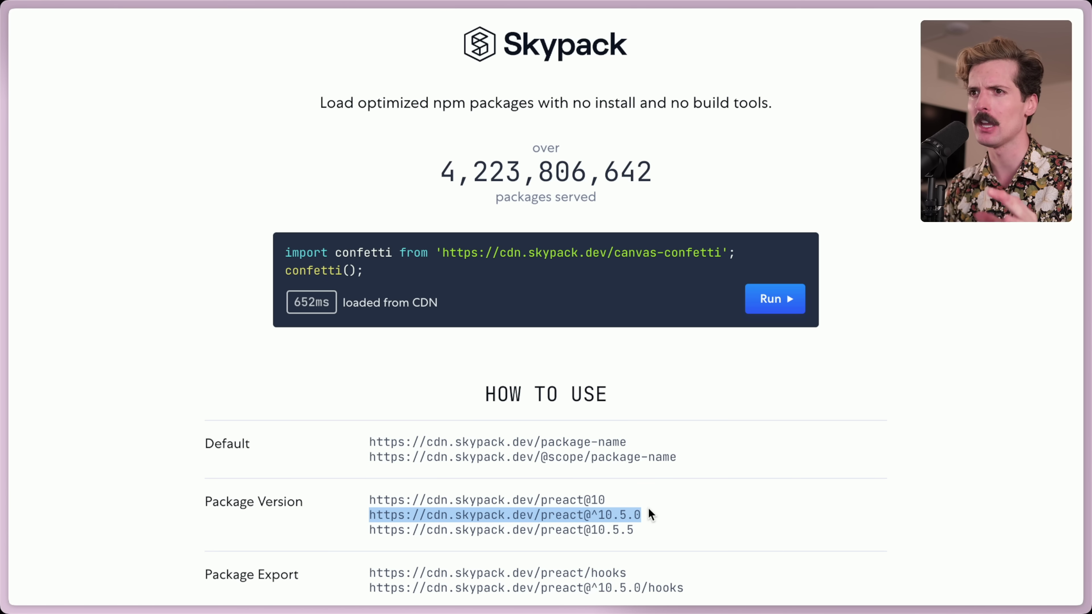
pyautogui.click(647, 513)
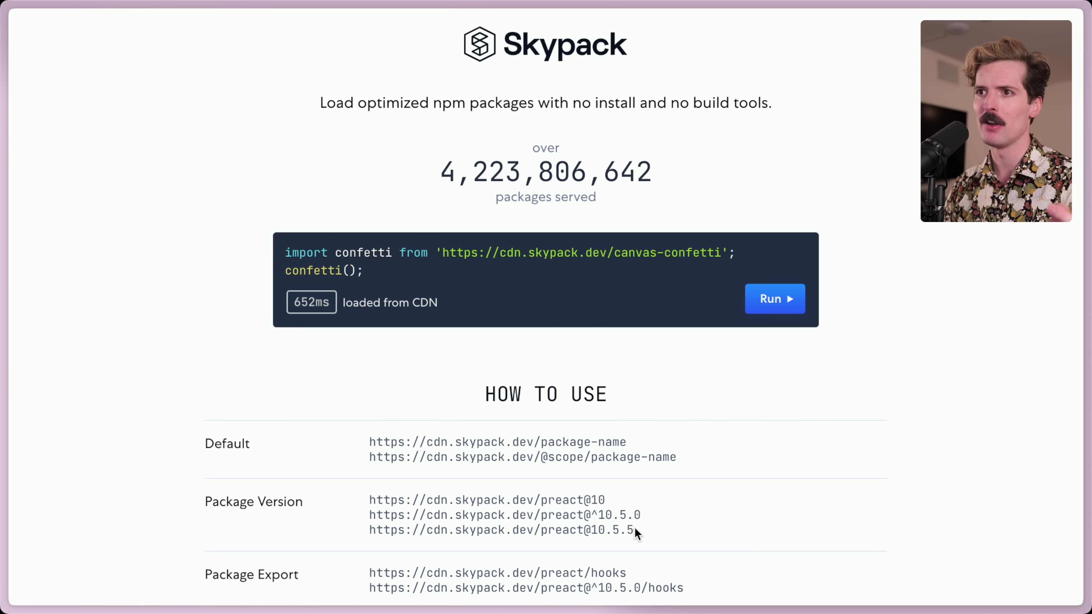
pyautogui.moveTo(638, 529); pyautogui.dragTo(370, 527)
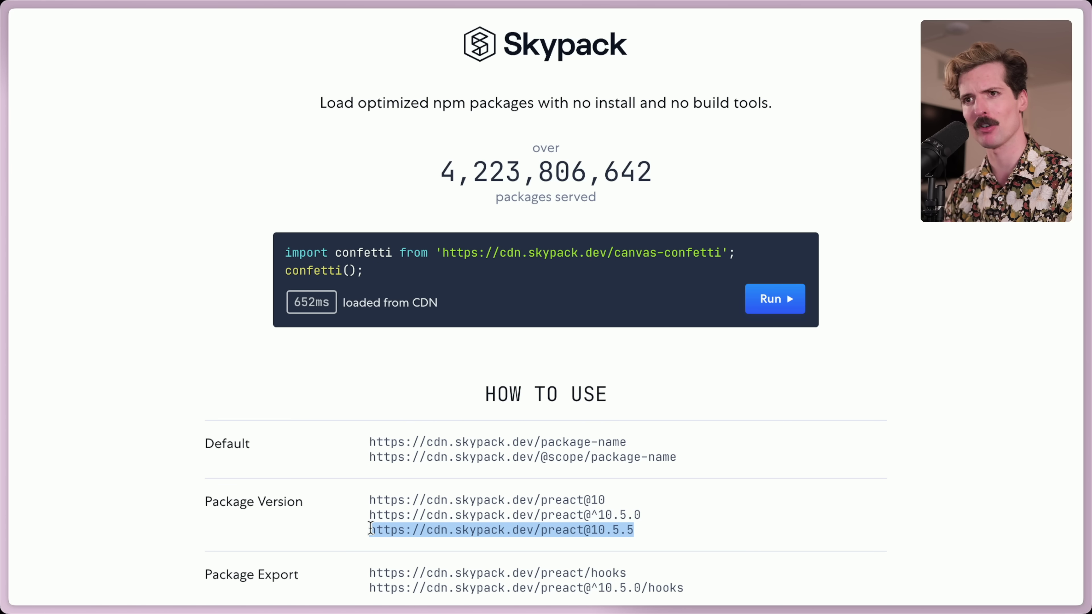
pyautogui.click(370, 527)
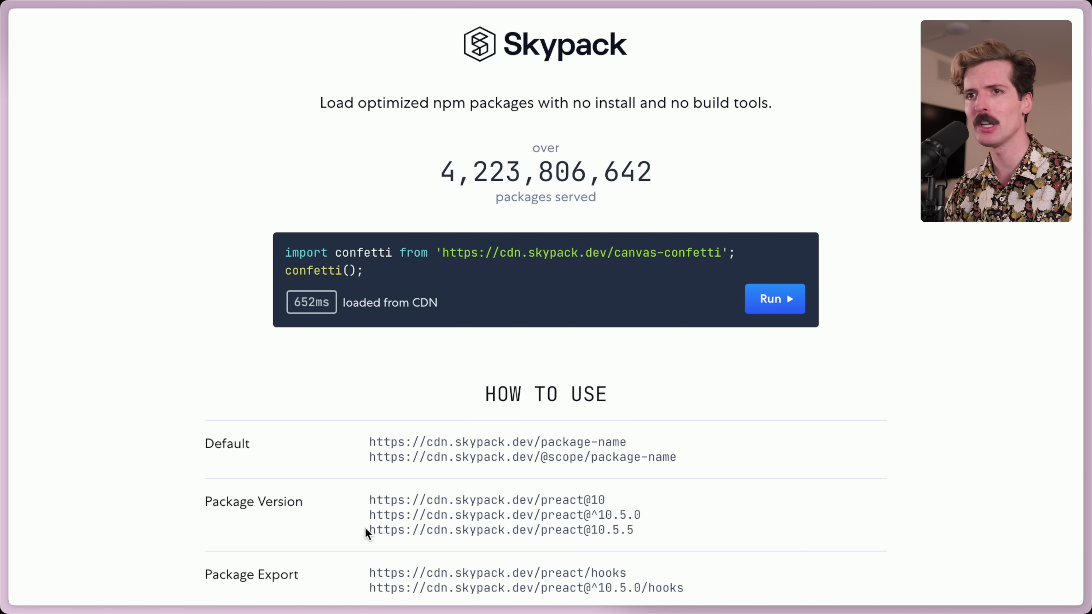
pyautogui.moveTo(365, 527); pyautogui.dragTo(758, 525)
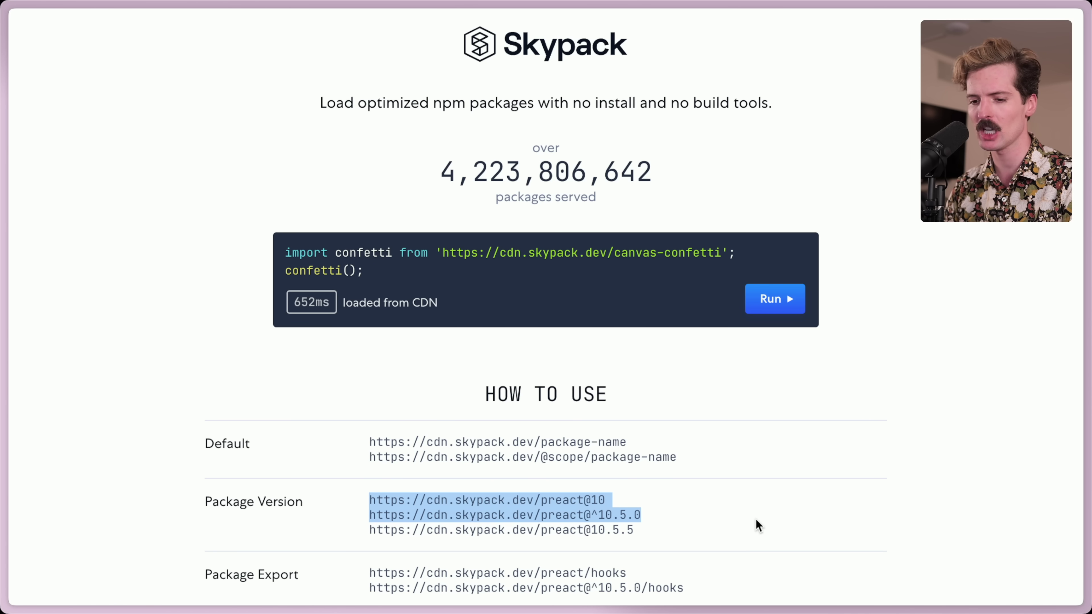
pyautogui.click(759, 525)
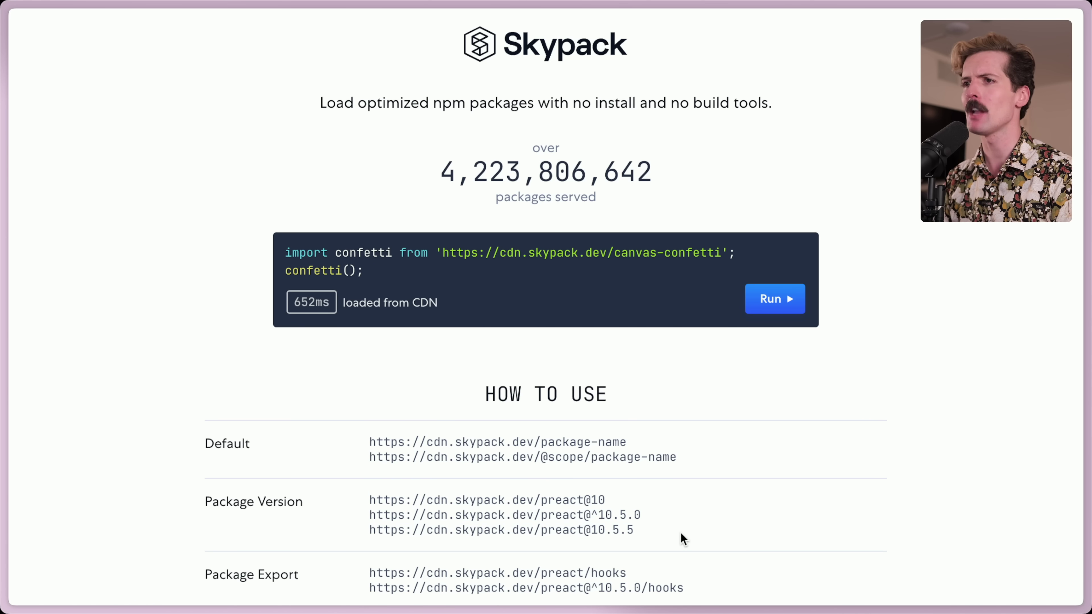
pyautogui.tripleClick(682, 535)
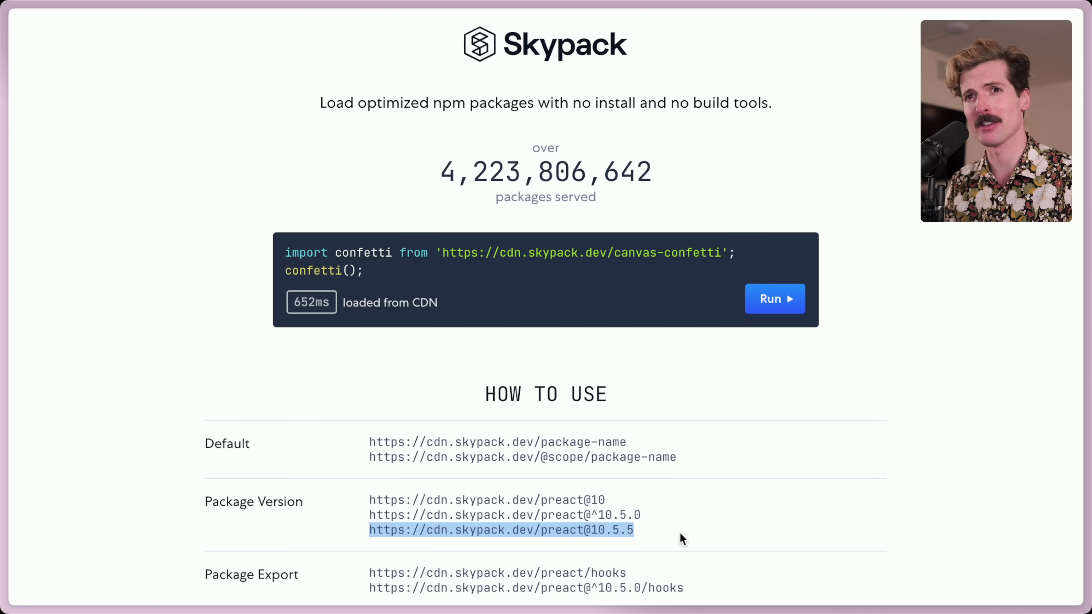
pyautogui.click(680, 533)
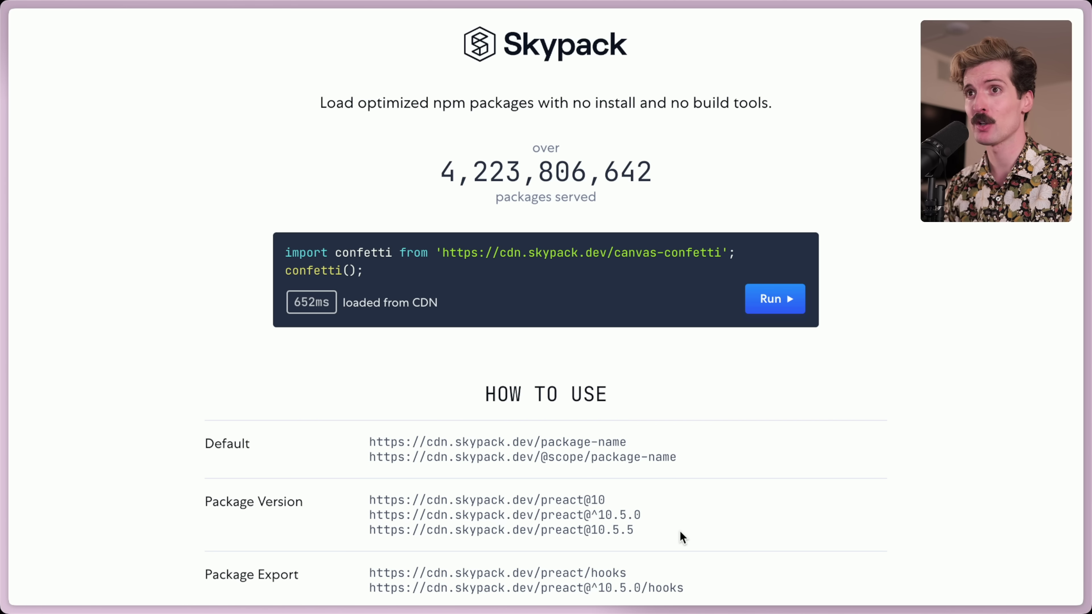
pyautogui.hotkey('ctrl', 'Tab')
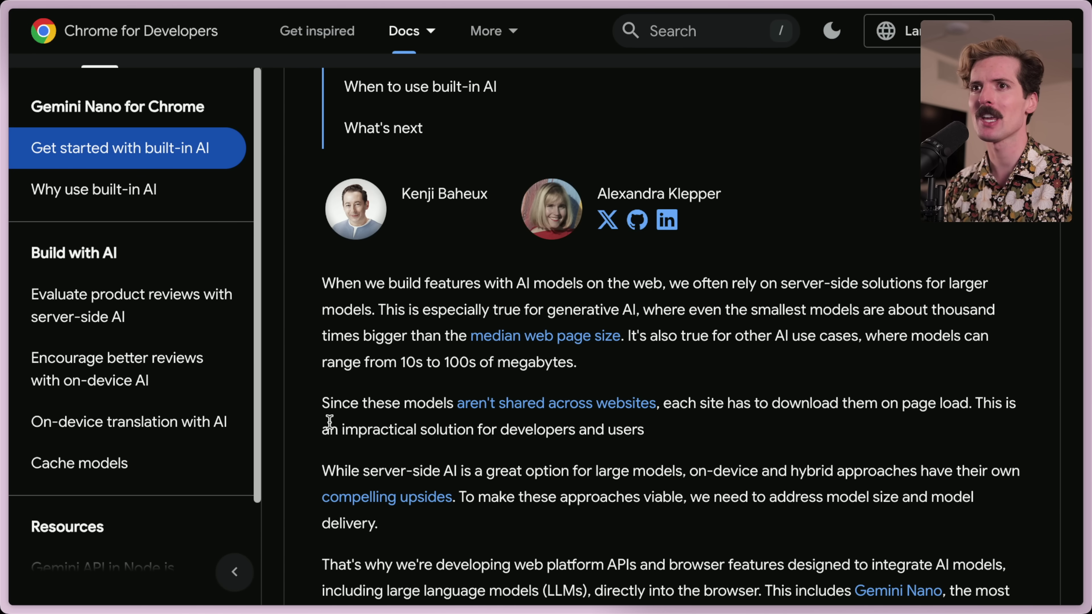
pyautogui.moveTo(320, 404); pyautogui.dragTo(666, 441)
pyautogui.click(666, 442)
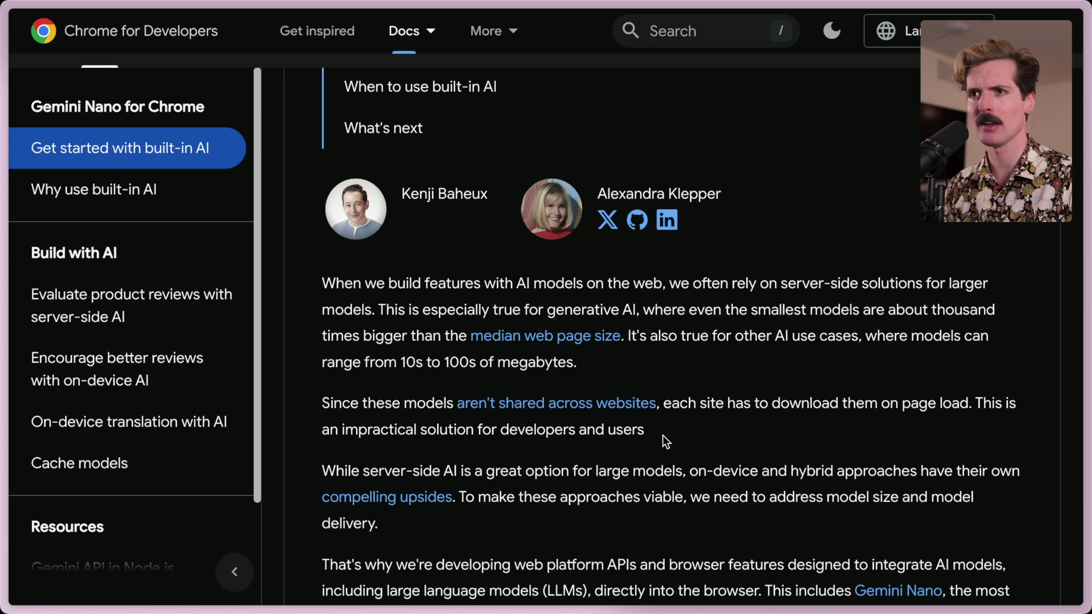
pyautogui.scroll(-3, 666, 442)
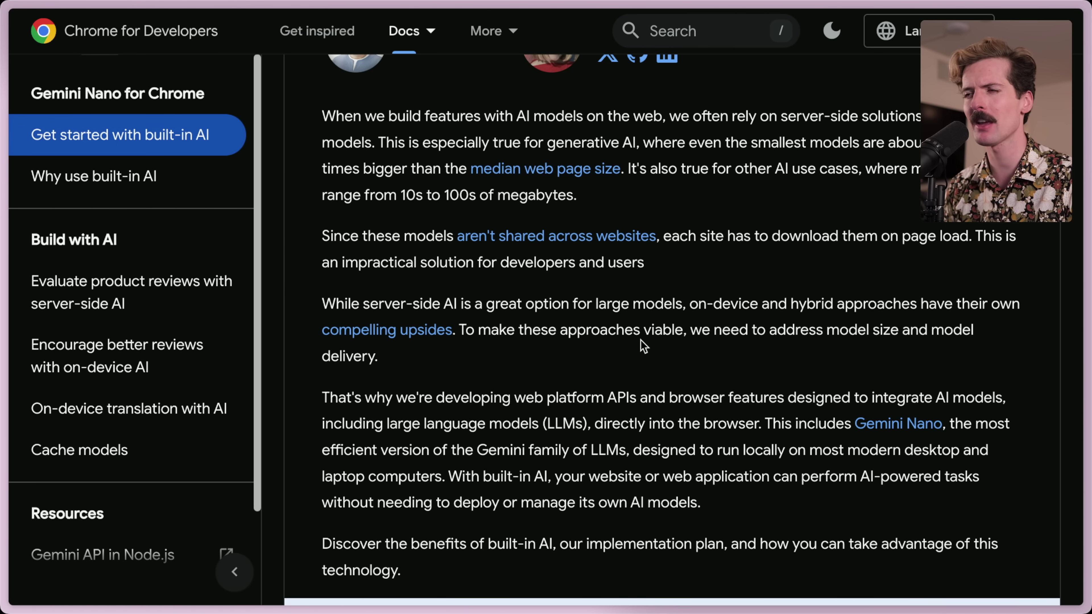
pyautogui.scroll(-1, 367, 335)
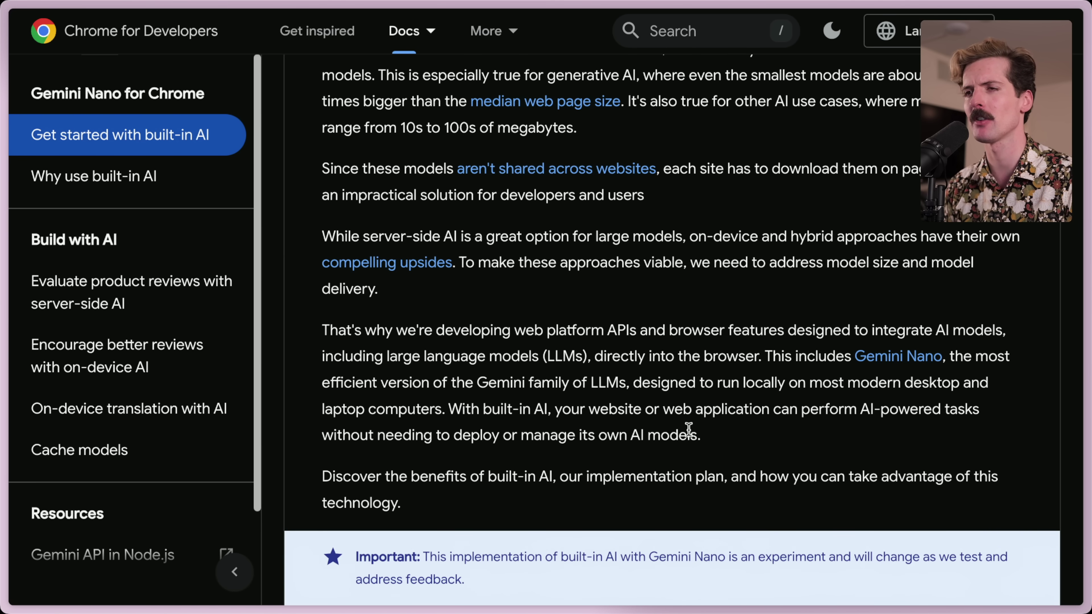
pyautogui.moveTo(726, 436); pyautogui.dragTo(289, 330)
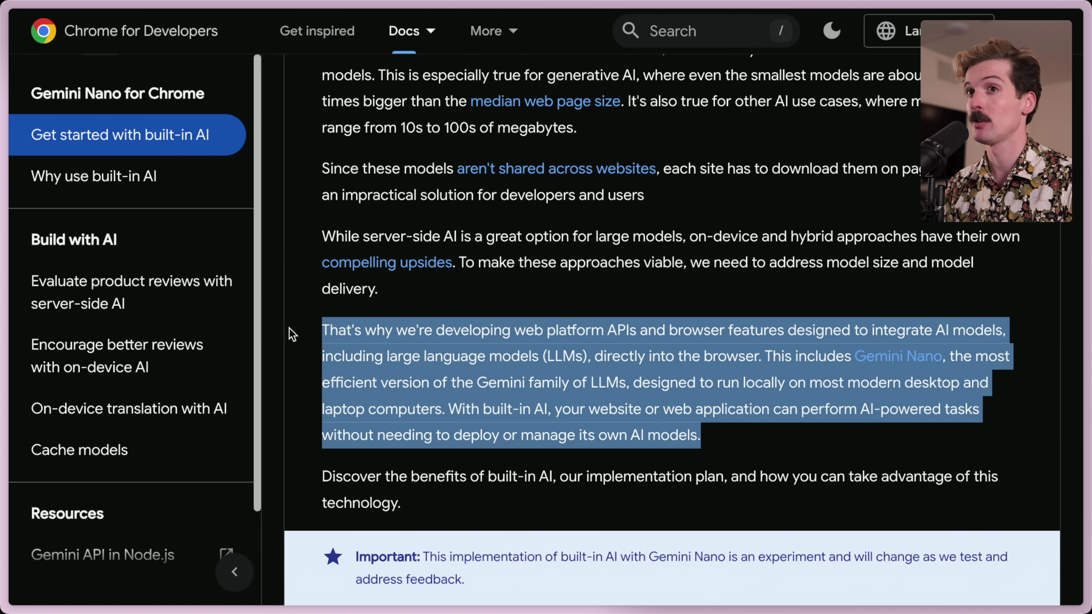
pyautogui.click(560, 318)
pyautogui.scroll(-15, 560, 317)
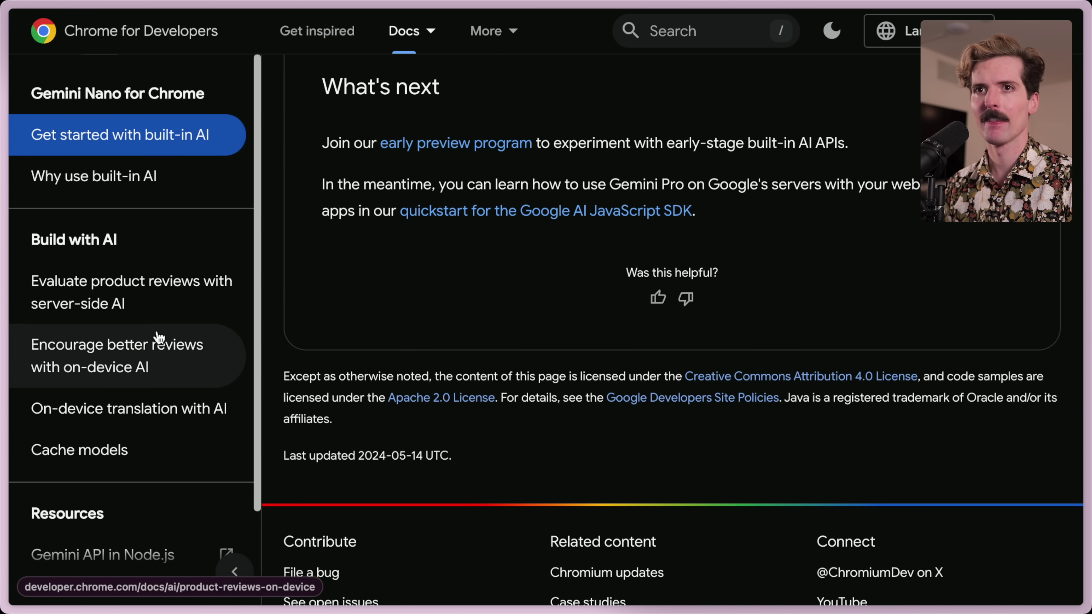
pyautogui.scroll(-5, 158, 338)
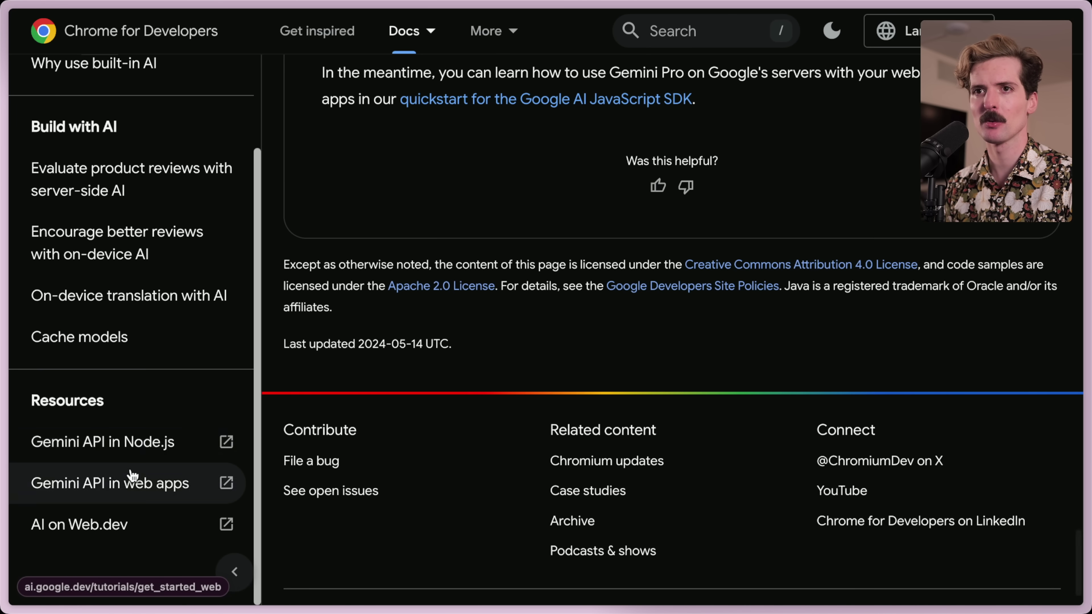
pyautogui.click(59, 395)
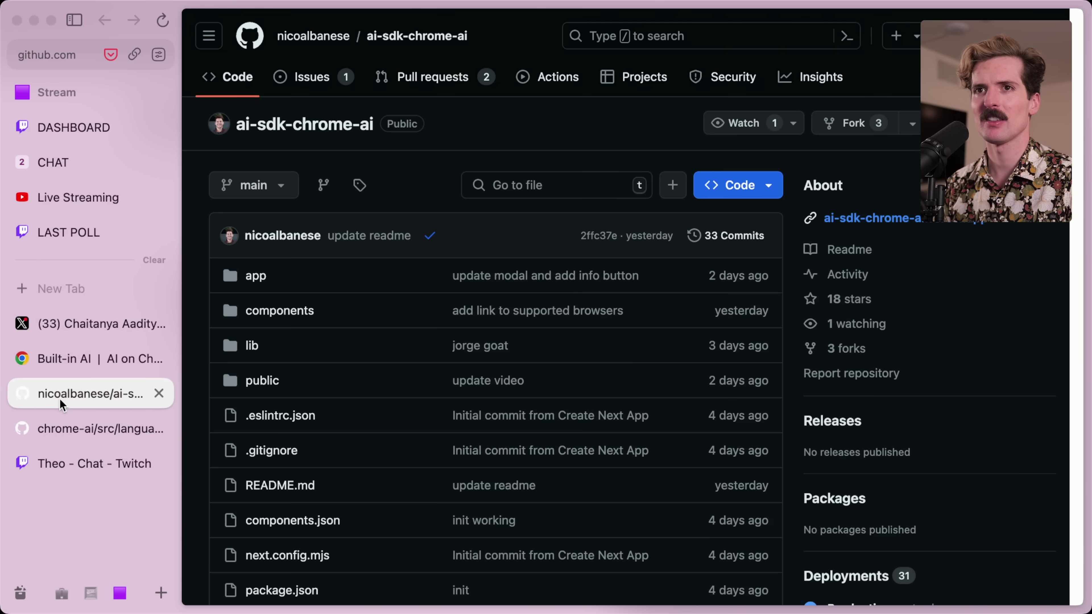
pyautogui.click(77, 357)
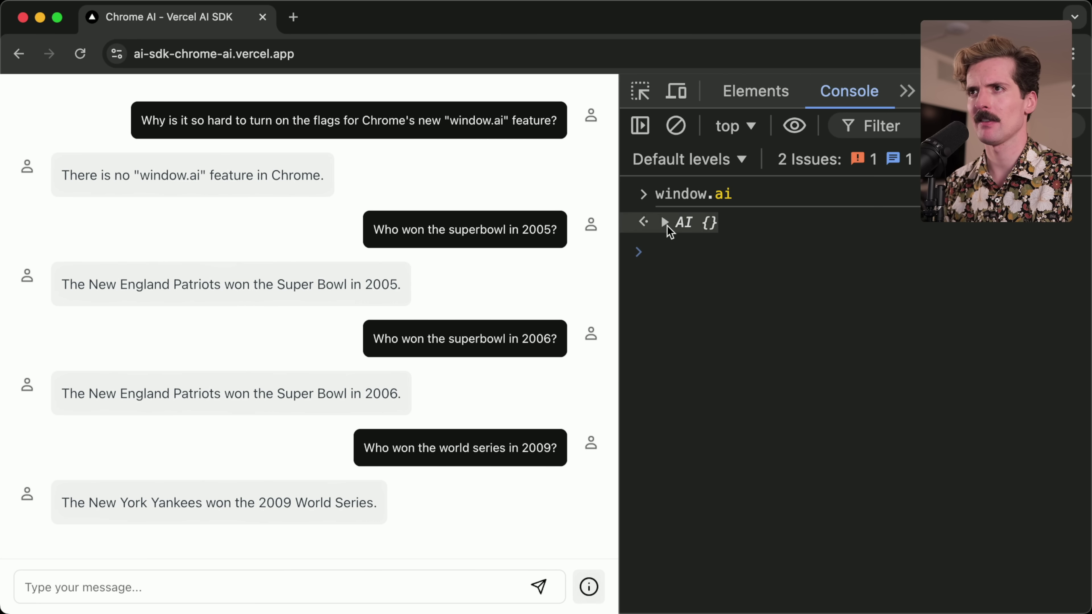
# Inspect the ai object's methods in the console and create a session with ai.createTextSession()
pyautogui.click(665, 224)
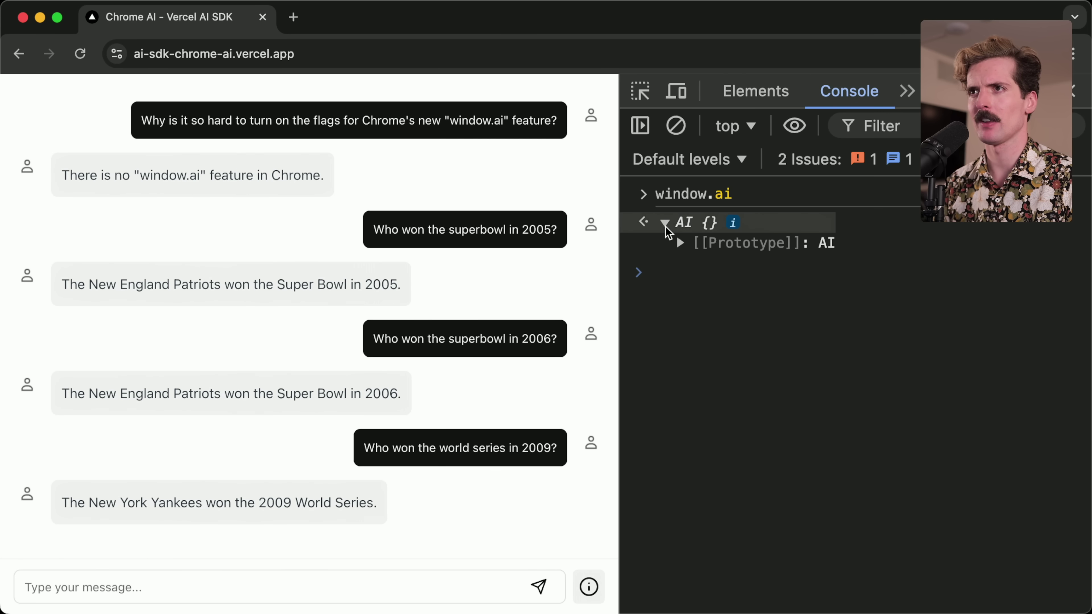
pyautogui.click(679, 243)
pyautogui.write('d')
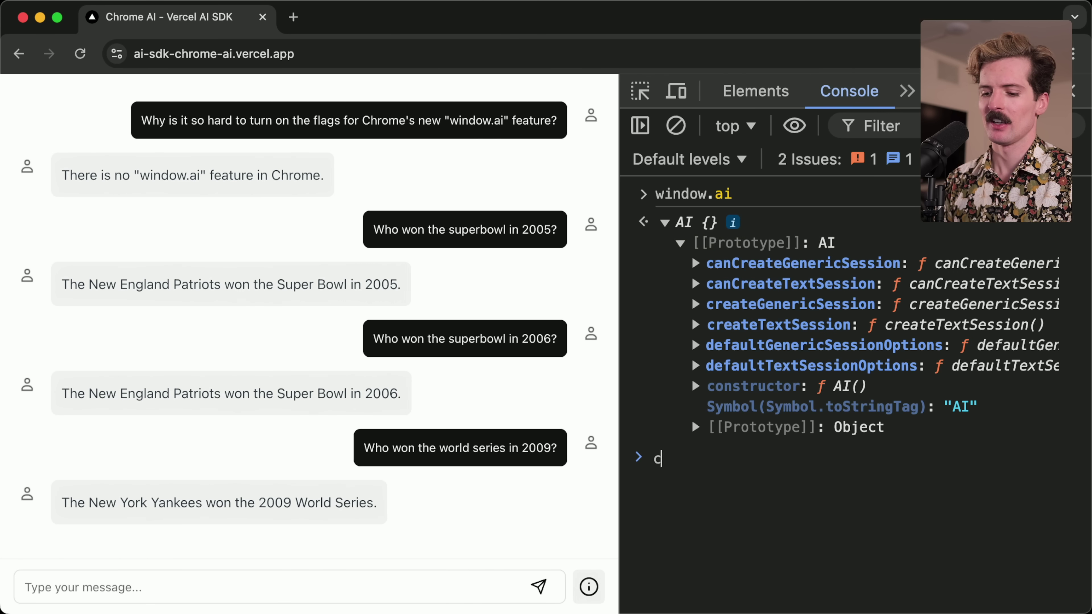
pyautogui.write('onst session = ')
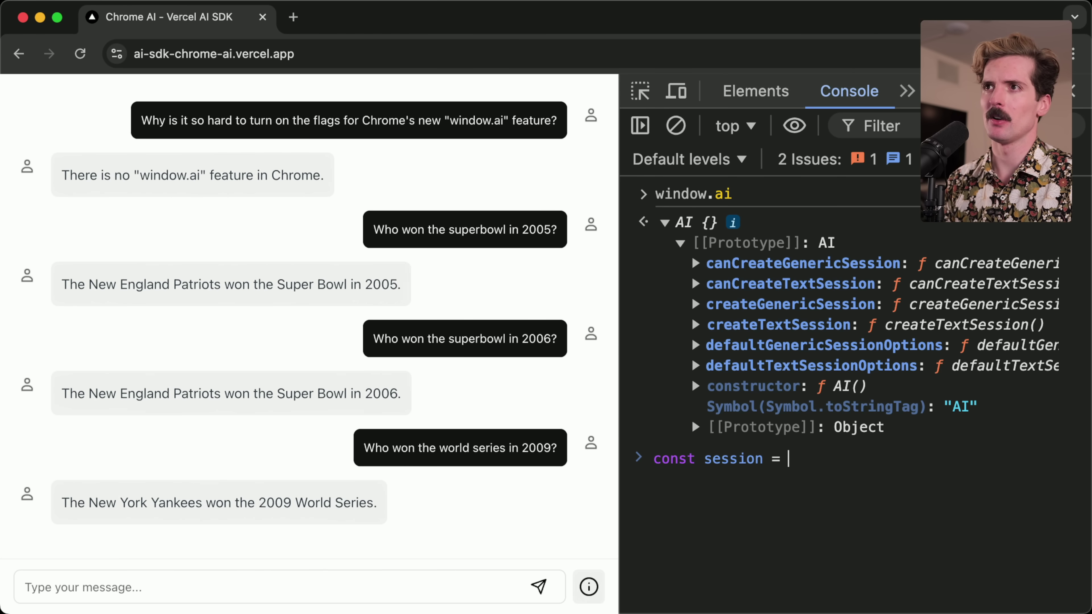
pyautogui.write('ai.cre')
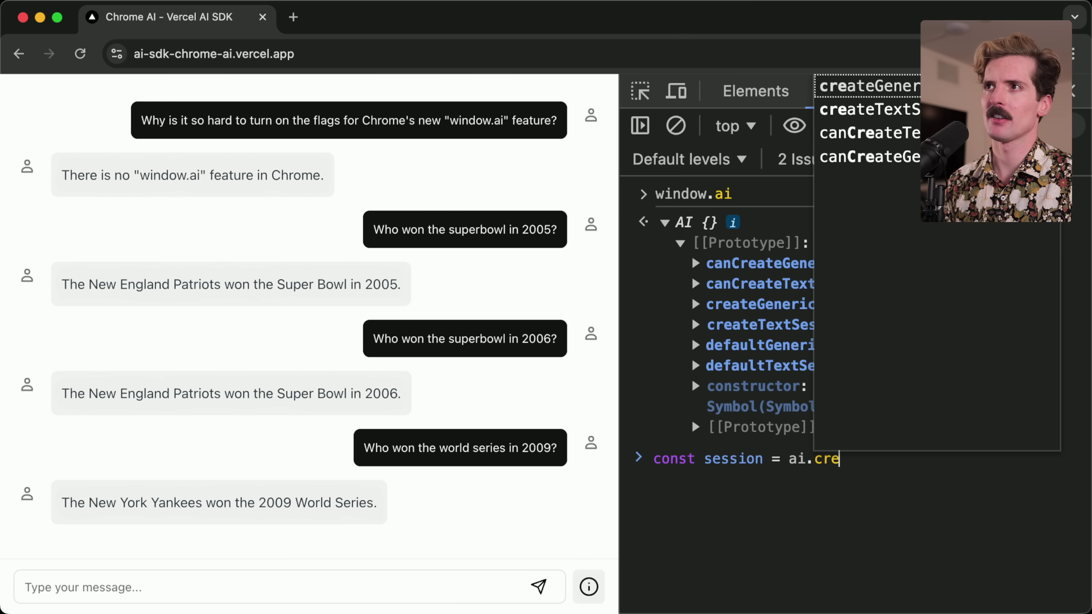
pyautogui.write('ate')
pyautogui.write('T')
pyautogui.press('Tab')
pyautogui.write('();')
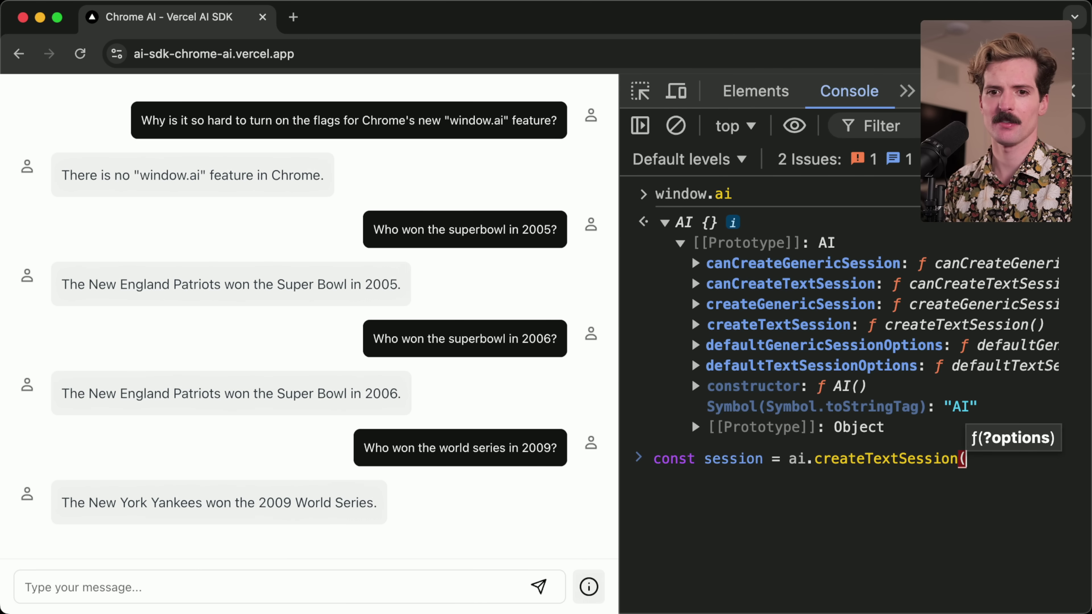
pyautogui.press('Return')
# Await the session as 'working' and prompt it with "What is the square root of Pi"
pyautogui.write('session.')
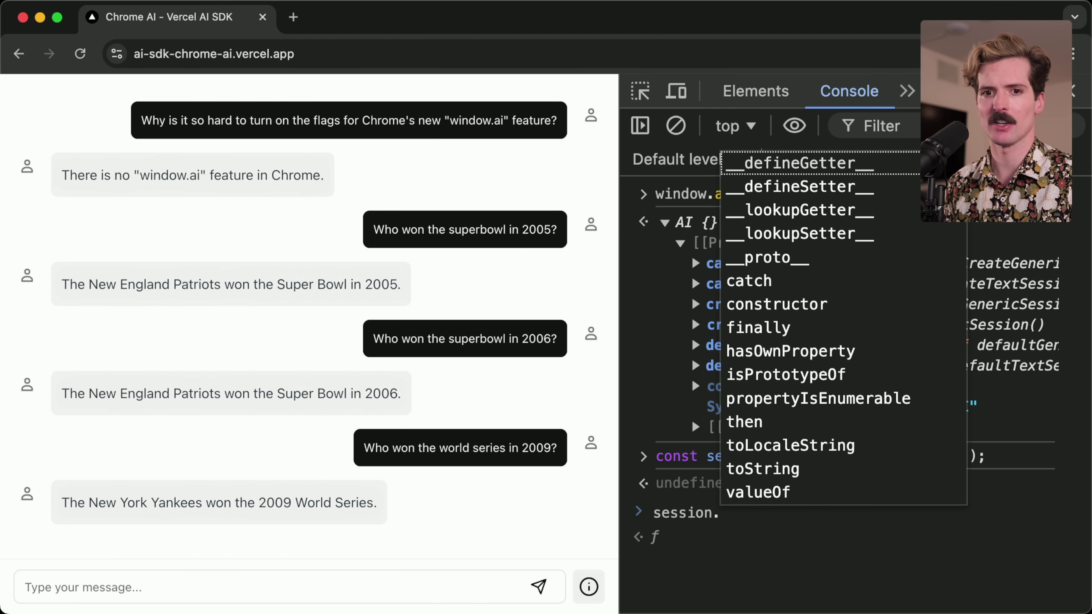
pyautogui.press('Down')
pyautogui.press('Down')
pyautogui.press('Down')
pyautogui.press('Down')
pyautogui.press('Down')
pyautogui.press('Down')
pyautogui.press('Down')
pyautogui.press('Down')
pyautogui.press('Down')
pyautogui.press('Down')
pyautogui.press('Down')
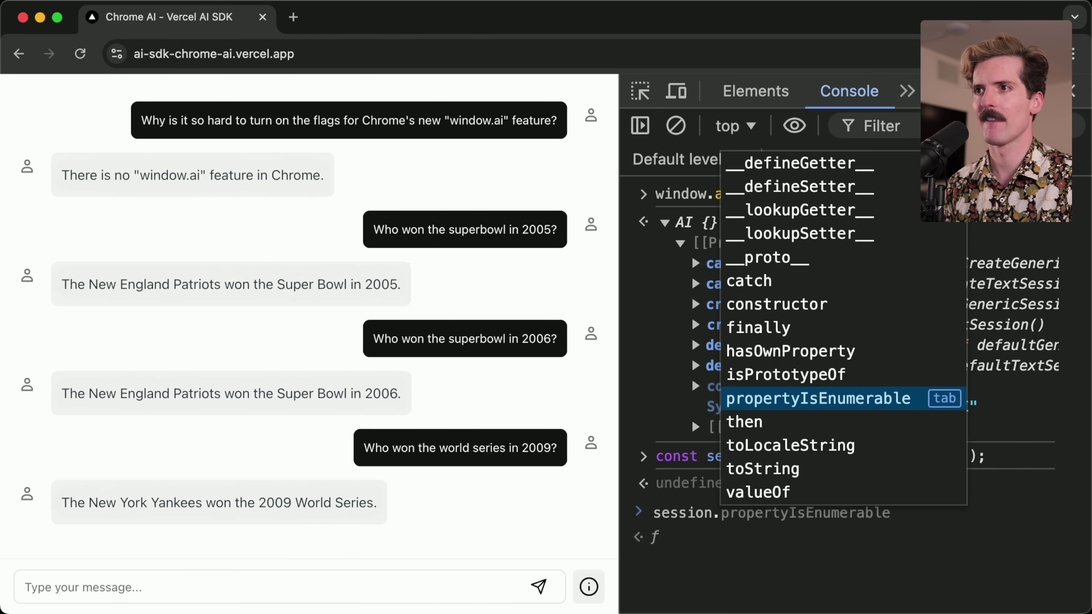
pyautogui.press('Escape')
pyautogui.press('BackSpace')
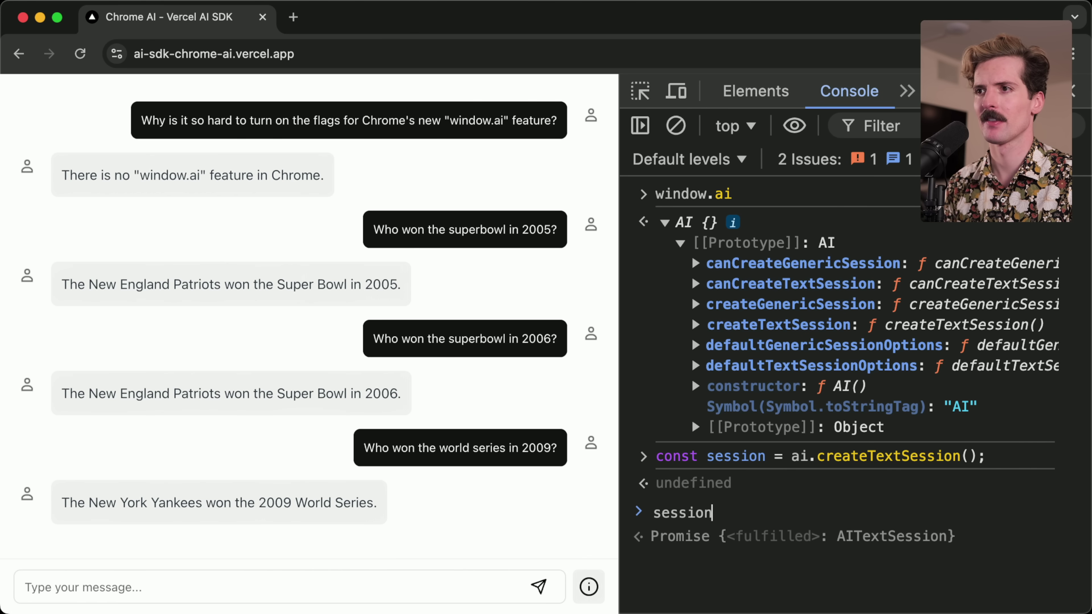
pyautogui.press('BackSpace')
pyautogui.press('BackSpace')
pyautogui.press('BackSpace')
pyautogui.press('BackSpace')
pyautogui.press('BackSpace')
pyautogui.press('BackSpace')
pyautogui.press('BackSpace')
pyautogui.write('const working = await se')
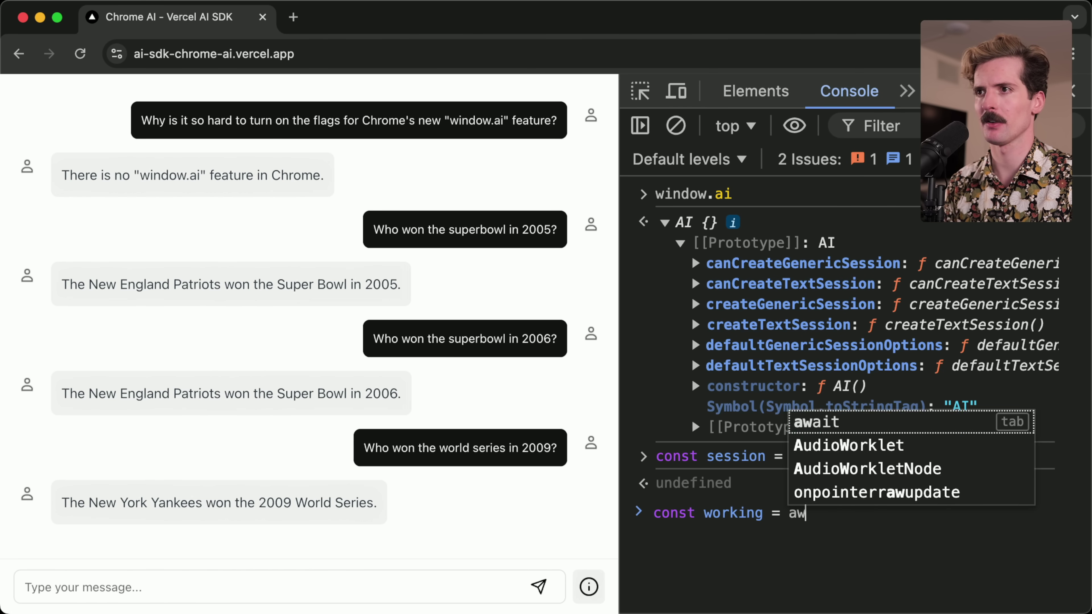
pyautogui.write('ssion')
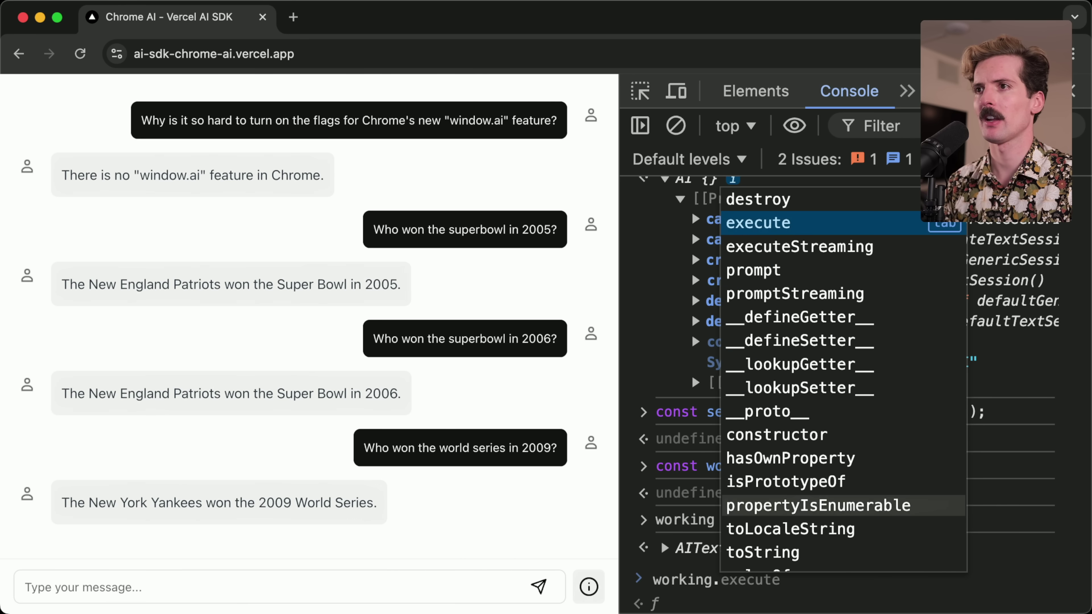
pyautogui.press('Down')
pyautogui.press('Down')
pyautogui.press('Down')
pyautogui.press('Up')
pyautogui.press('Up')
pyautogui.press('Up')
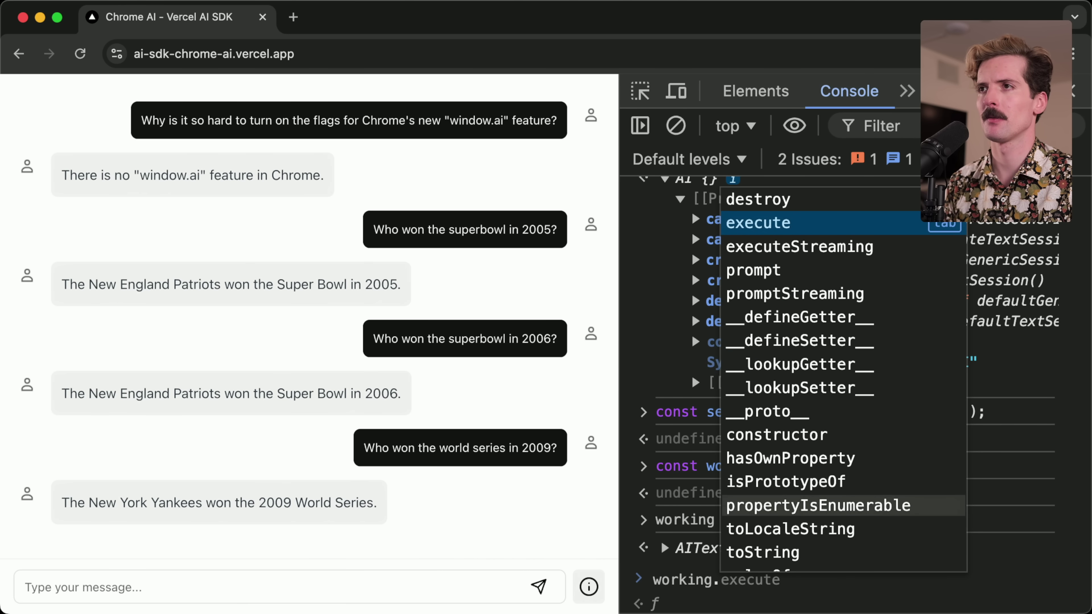
pyautogui.press('Down')
pyautogui.press('Down')
pyautogui.press('Tab')
pyautogui.write('(')
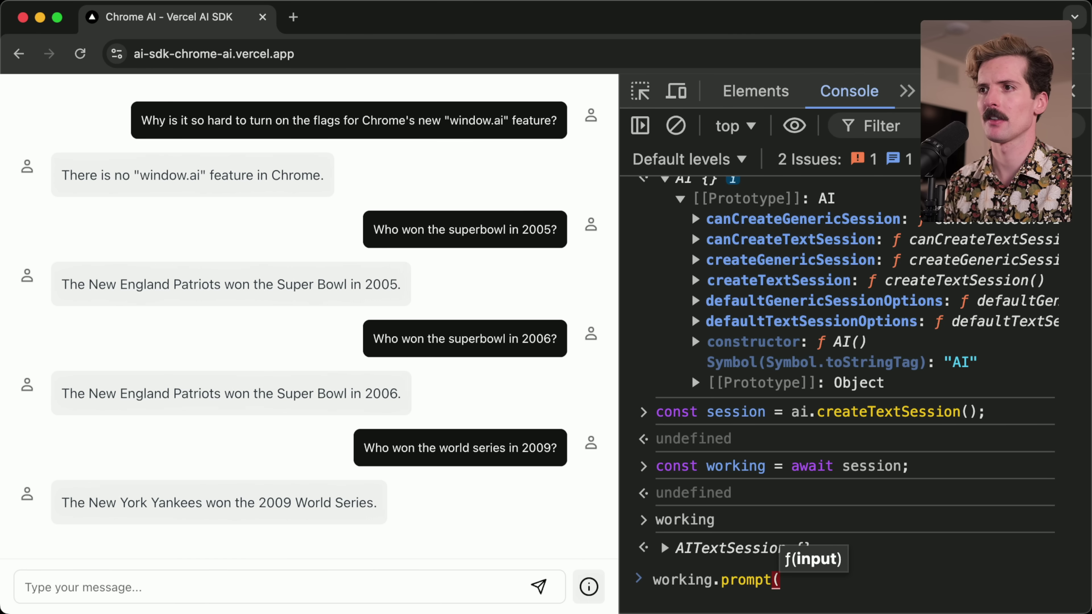
pyautogui.write('"What is the square ')
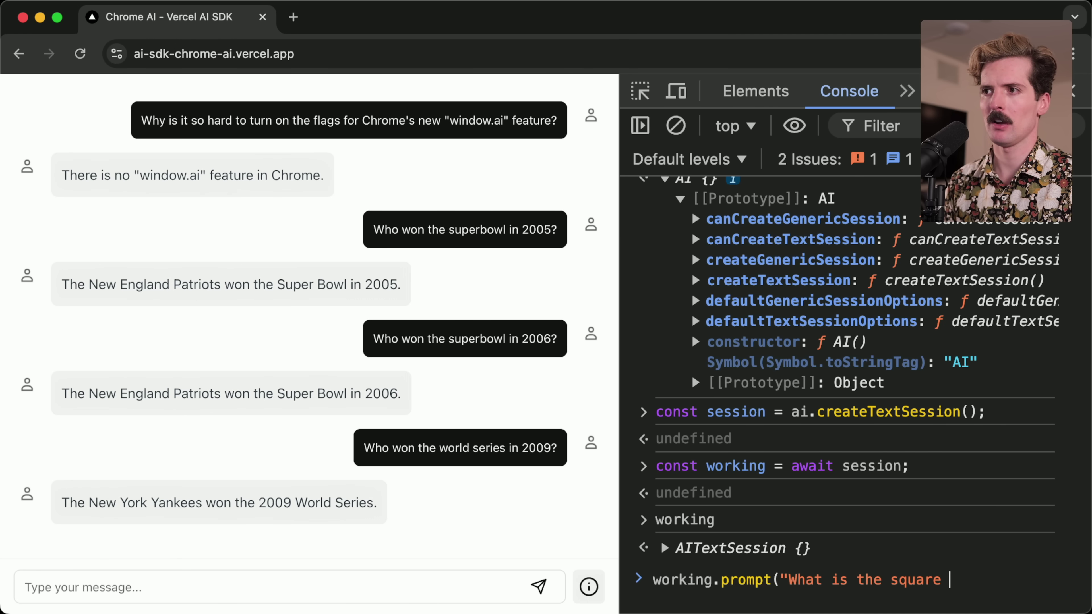
pyautogui.write('root of Pi')
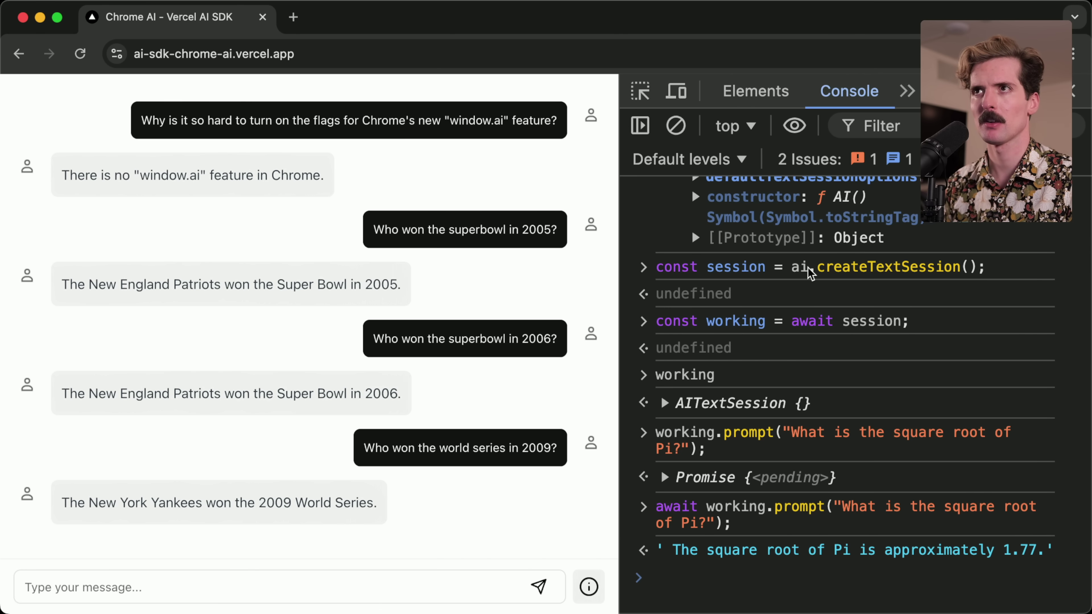
# Run bunx create-vite@latest, then open src/App.tsx in the vite-ai project in VS Code
pyautogui.write('create-vite')
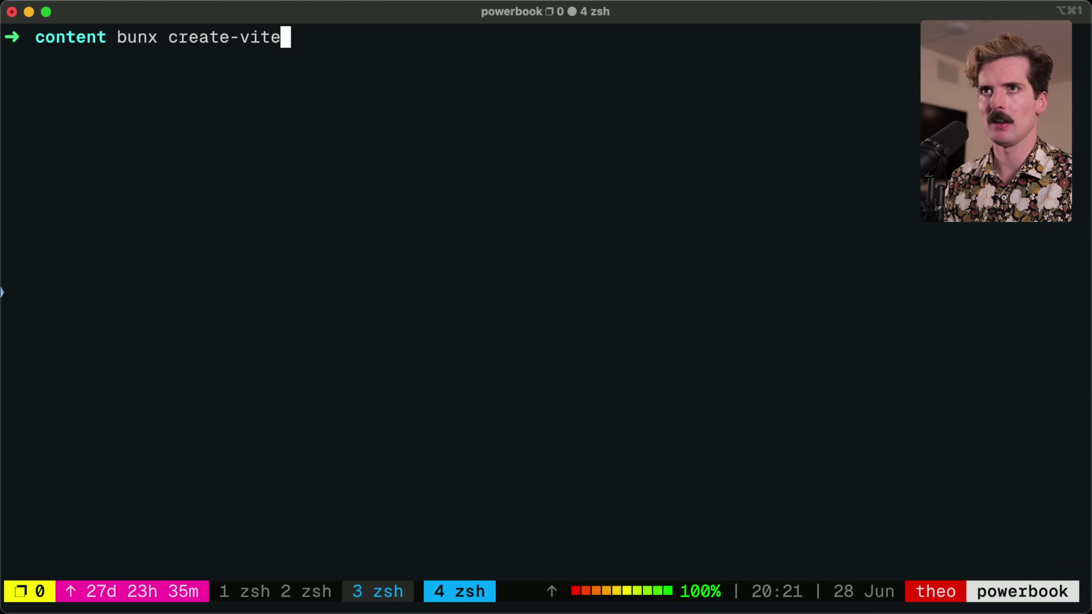
pyautogui.write('@latest')
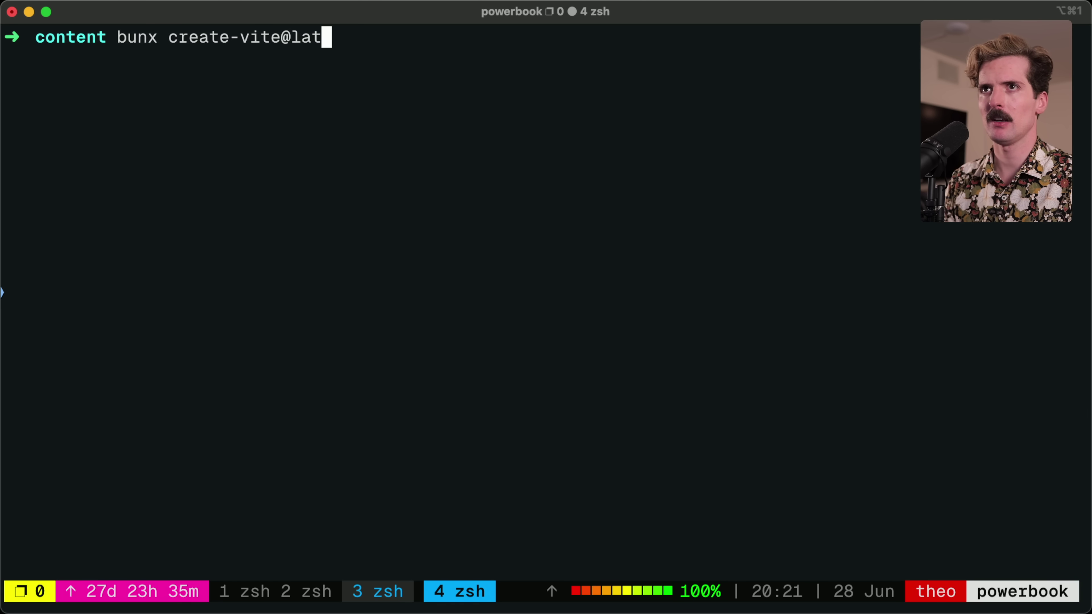
pyautogui.press('Return')
pyautogui.press('super+Tab')
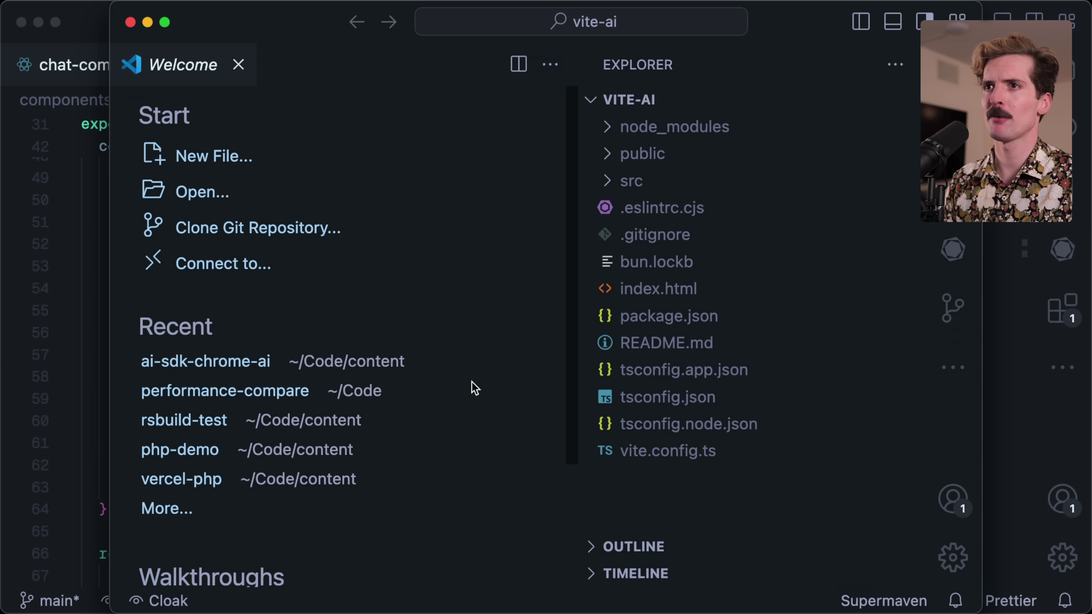
pyautogui.hotkey('ctrl', 'alt', 'Return')
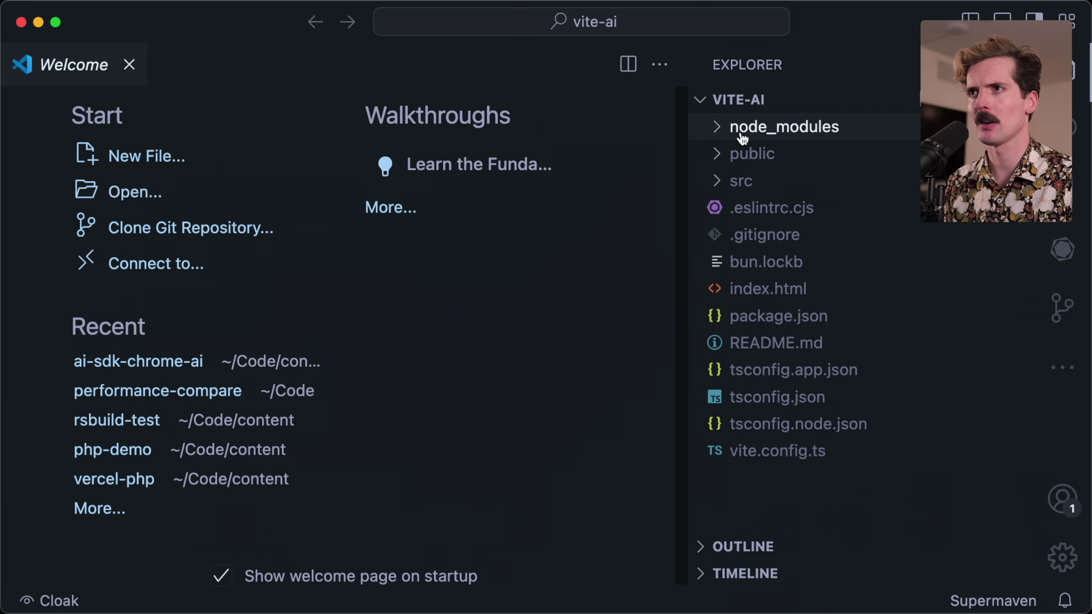
pyautogui.click(739, 181)
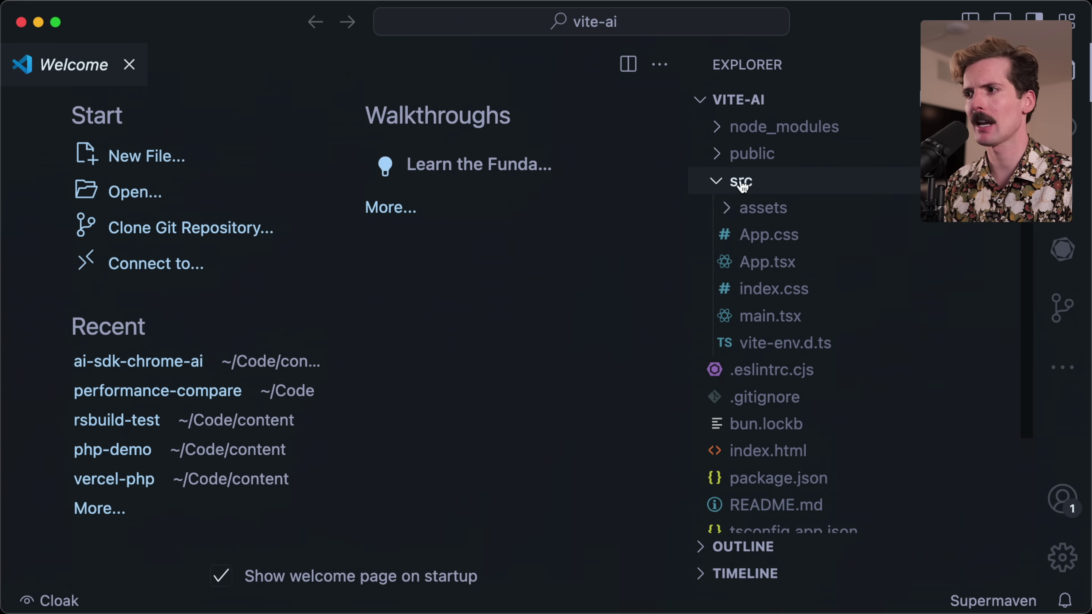
pyautogui.click(767, 262)
# Remove the count state and add an async doPrompt function below the imports
pyautogui.moveTo(426, 256); pyautogui.dragTo(100, 256)
pyautogui.press('Return')
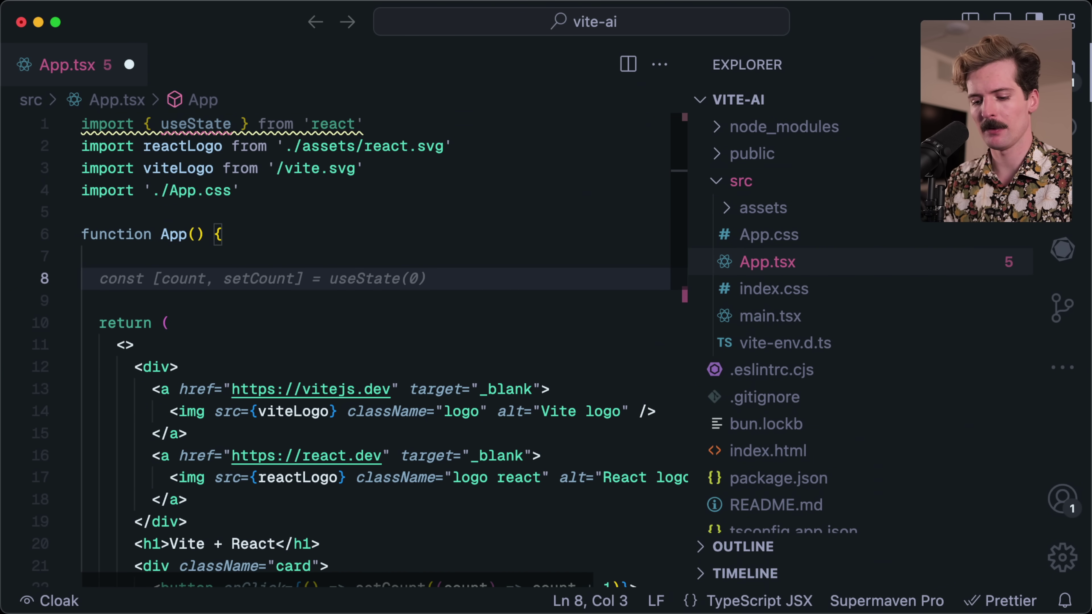
pyautogui.press('BackSpace')
pyautogui.press('BackSpace')
pyautogui.press('BackSpace')
pyautogui.click(239, 190)
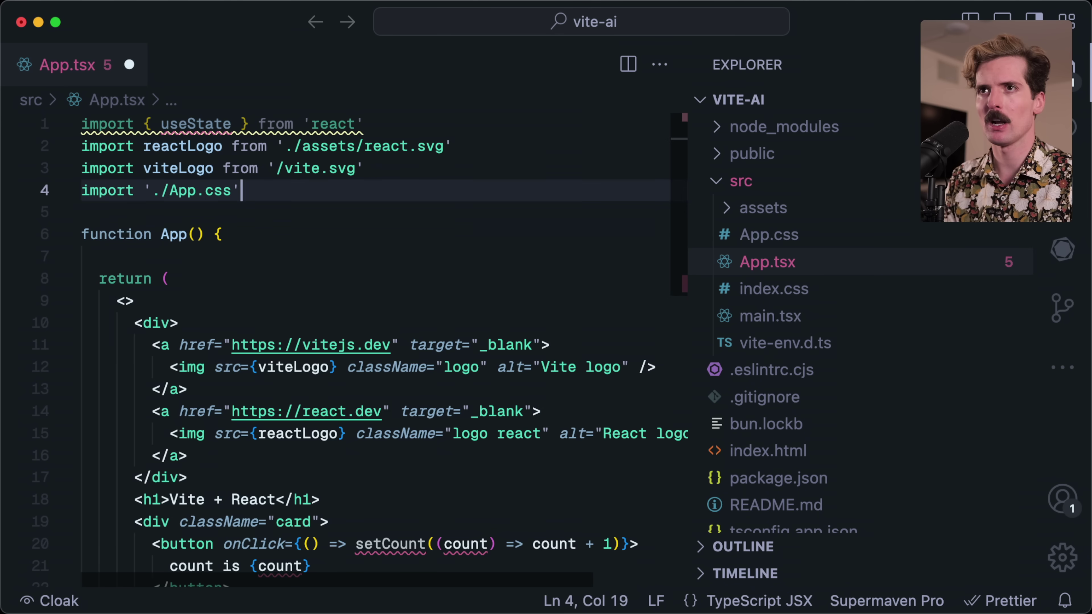
pyautogui.press('Return')
pyautogui.press('Return')
pyautogui.write('function')
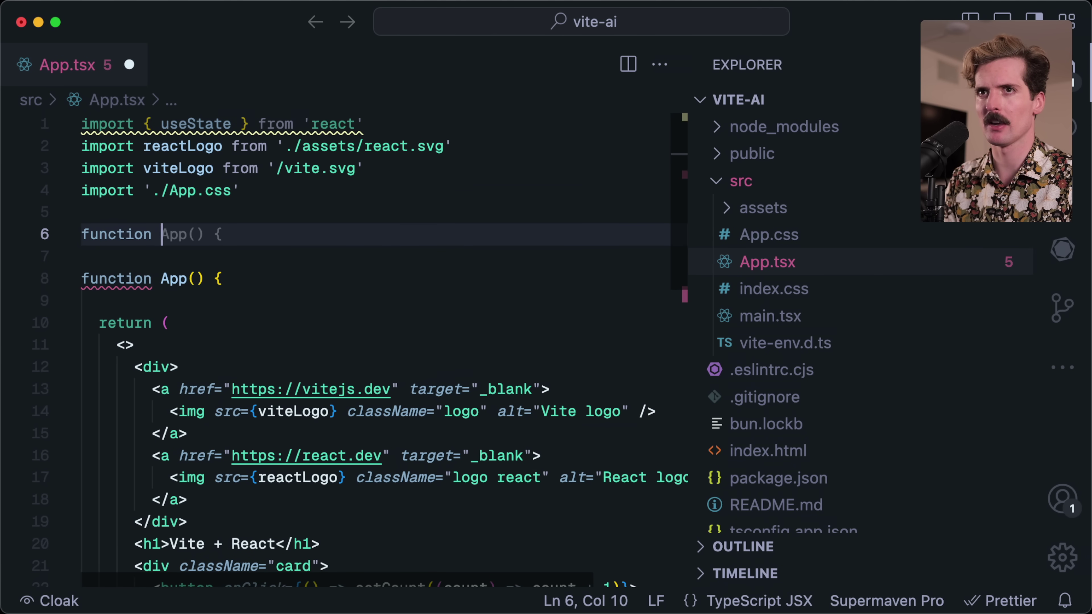
pyautogui.press('Tab')
pyautogui.press('Up')
pyautogui.press('Left')
pyautogui.press('Left')
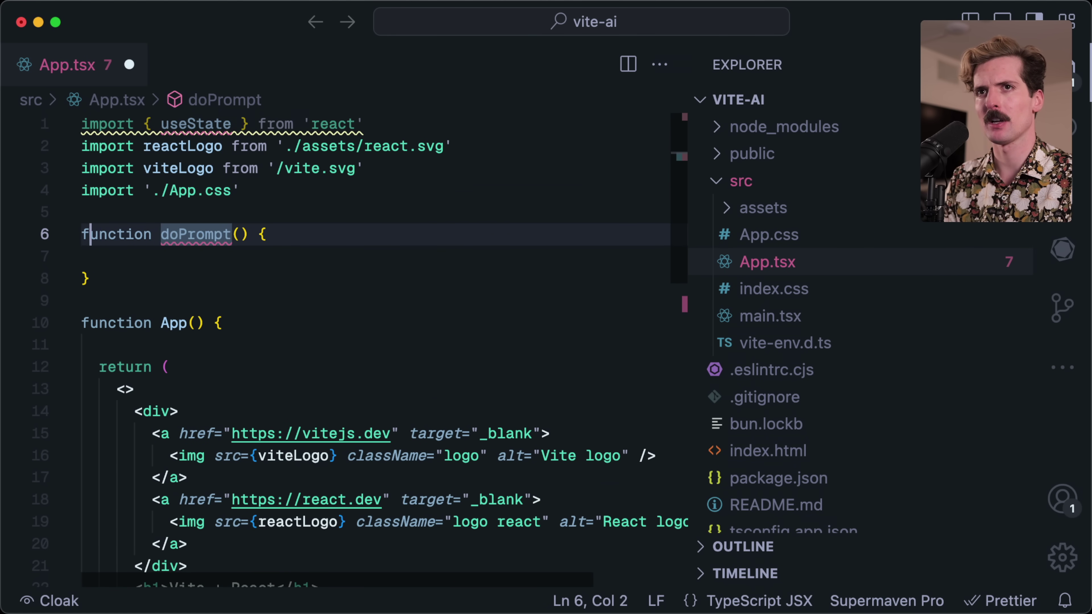
pyautogui.write('async')
# Start doPrompt's body with const session = await window.ai, checking the ai API in Chrome
pyautogui.press('Down')
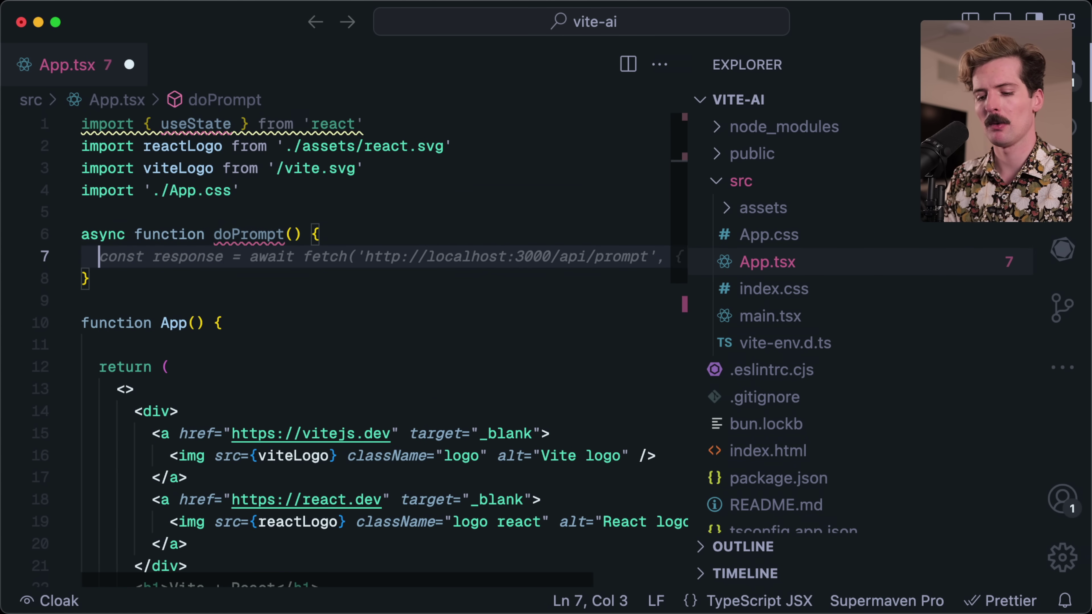
pyautogui.write('const session = a')
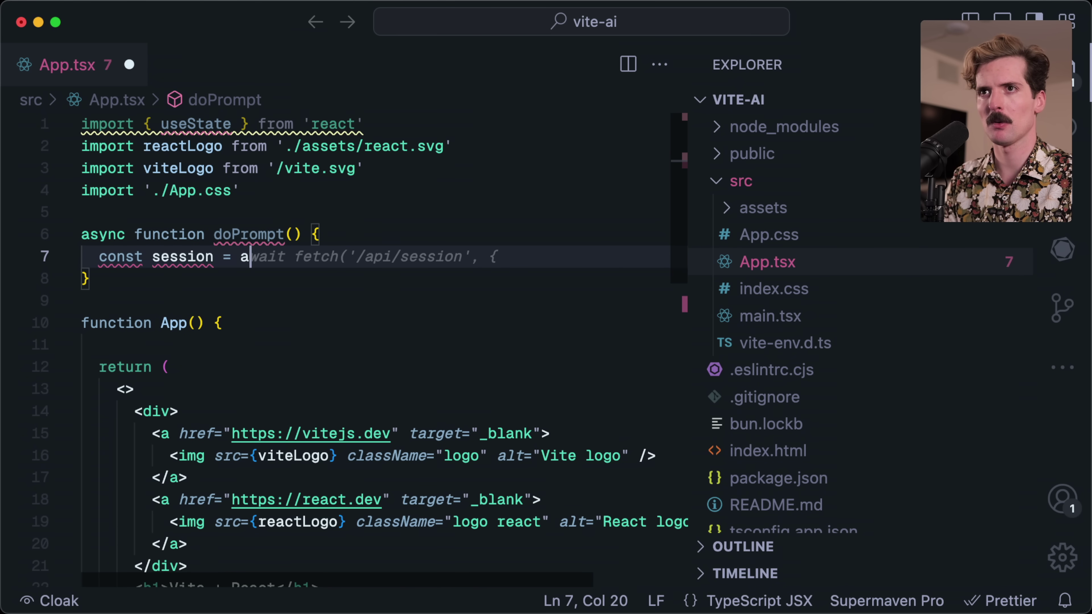
pyautogui.write('wait window.Int8Array.')
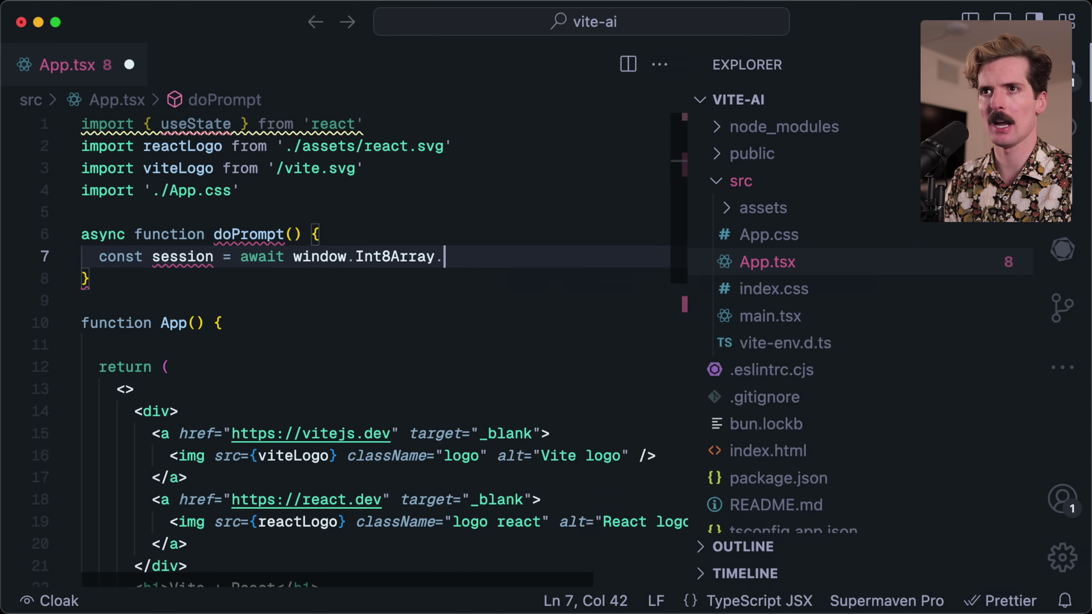
pyautogui.press('BackSpace')
pyautogui.press('BackSpace')
pyautogui.press('BackSpace')
pyautogui.press('BackSpace')
pyautogui.press('BackSpace')
pyautogui.press('BackSpace')
pyautogui.press('BackSpace')
pyautogui.press('BackSpace')
pyautogui.press('BackSpace')
pyautogui.press('BackSpace')
pyautogui.write('ai.')
pyautogui.press('super+Tab')
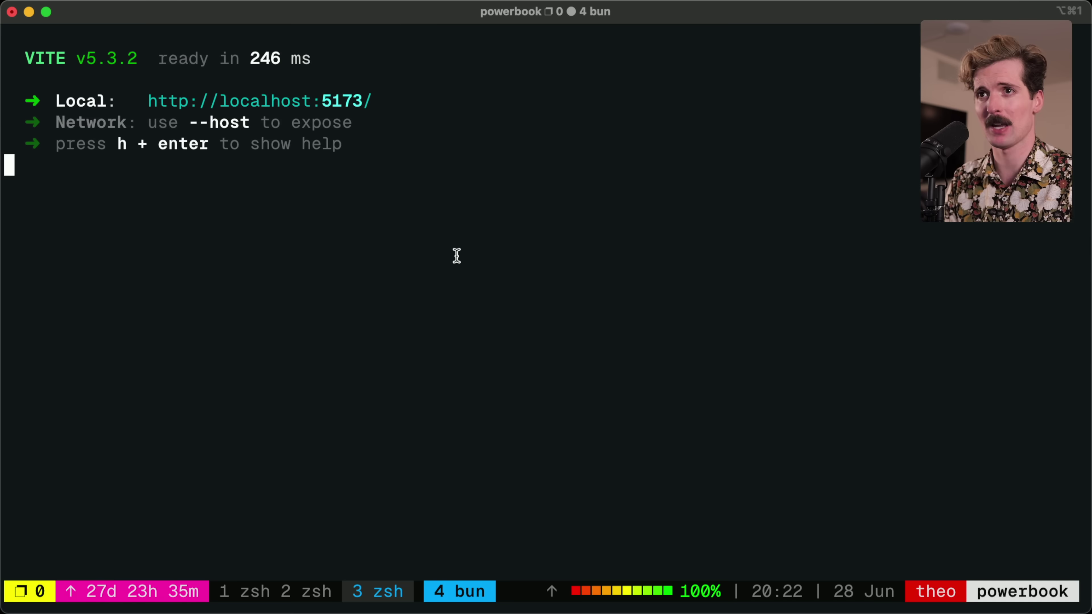
pyautogui.press('super+Tab')
pyautogui.press('super+Tab')
pyautogui.press('super+Tab')
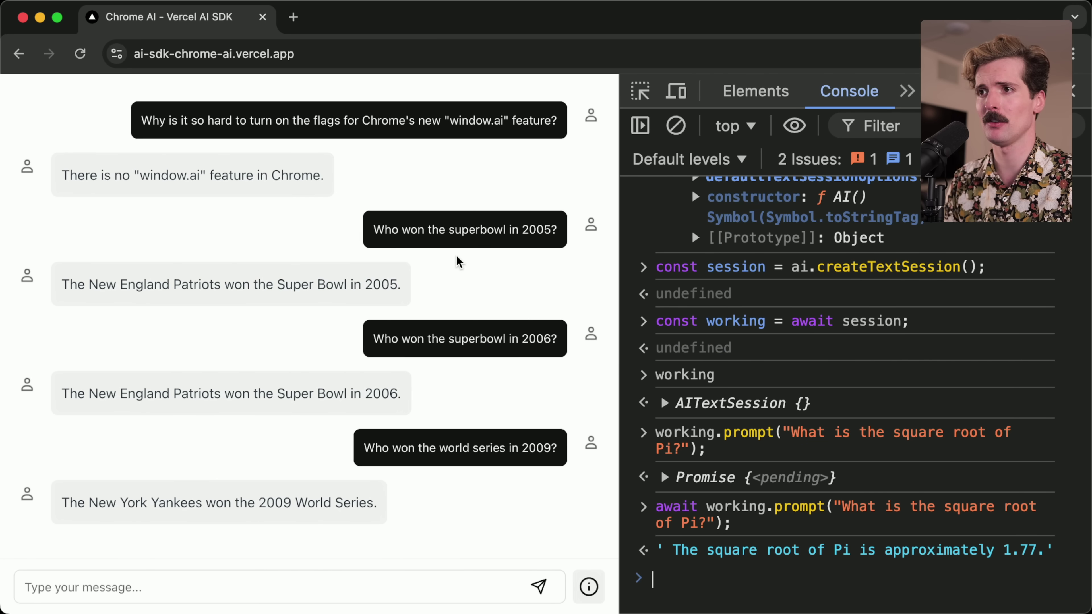
pyautogui.scroll(3, 743, 335)
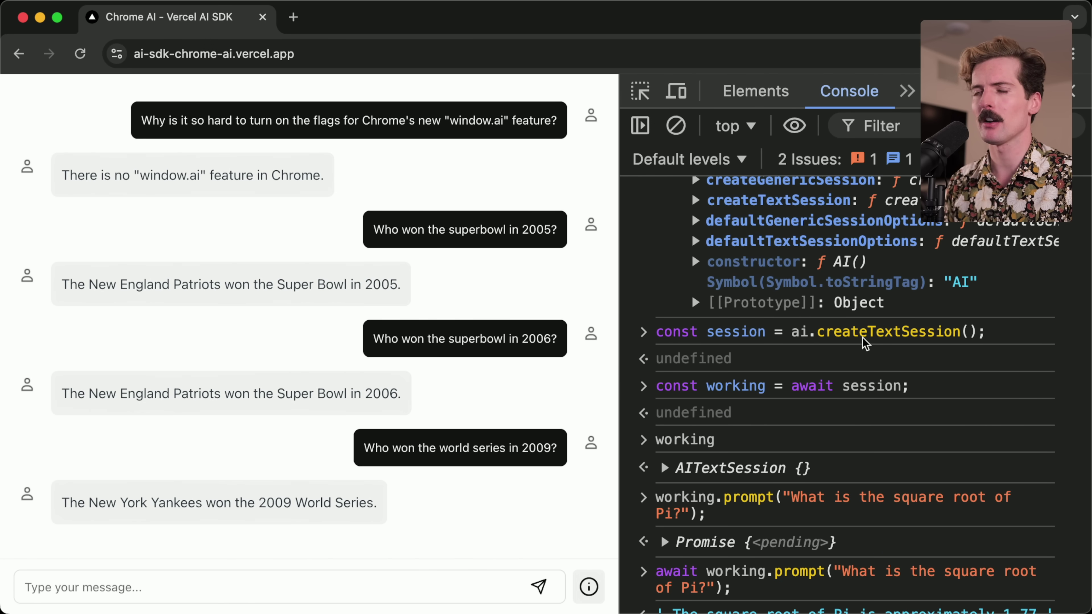
pyautogui.press('super+Tab')
# Complete it with createTextSession() and return await session.prompt("What is the capital of France?"), then save
pyautogui.write('createTextSe')
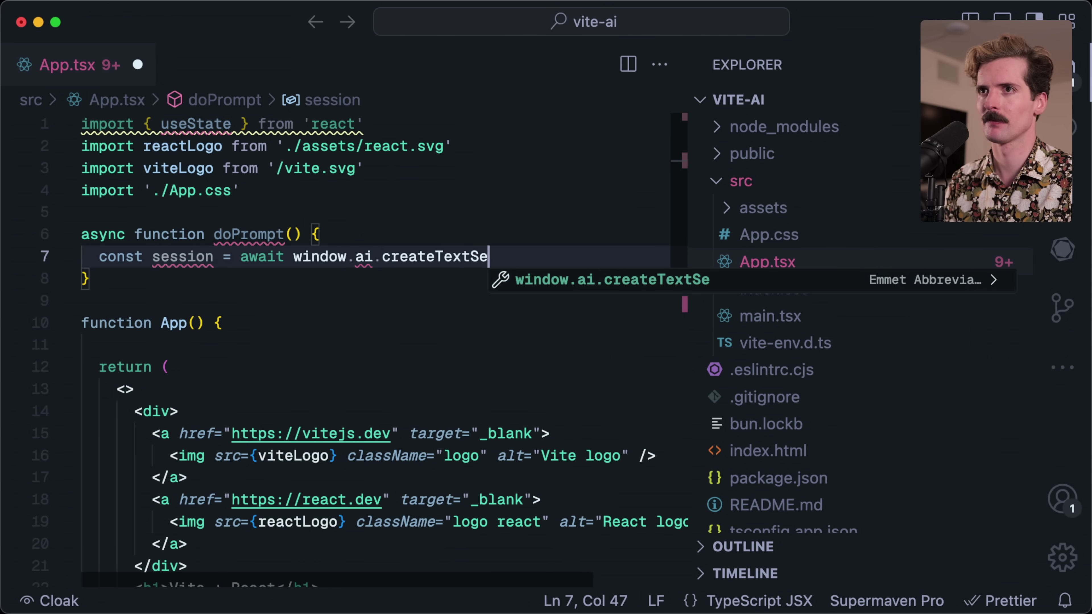
pyautogui.write('ssion();')
pyautogui.press('Return')
pyautogui.press('Return')
pyautogui.write('return await')
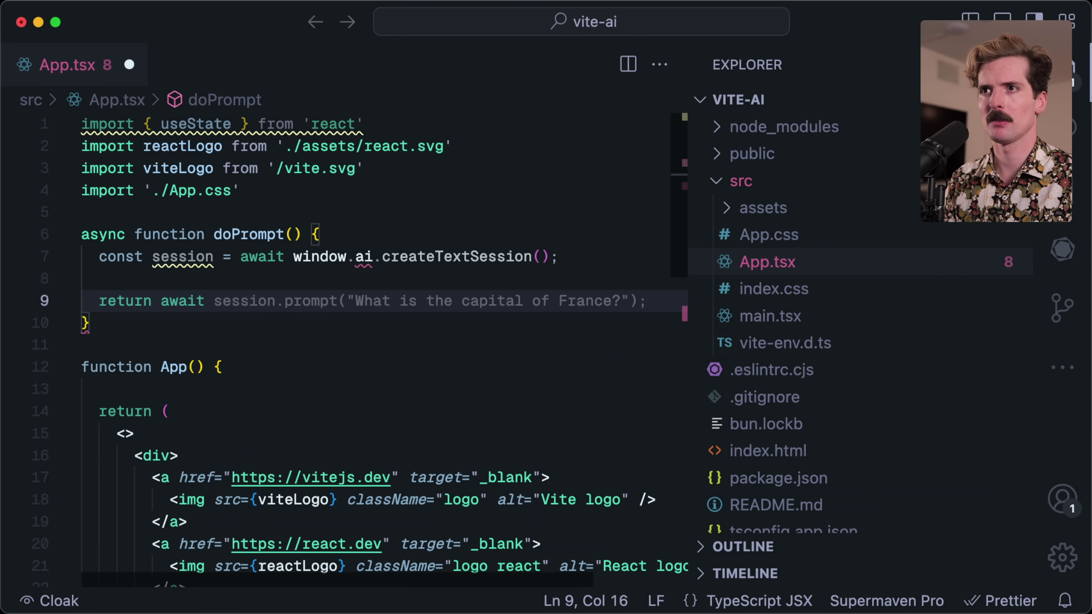
pyautogui.press('Tab')
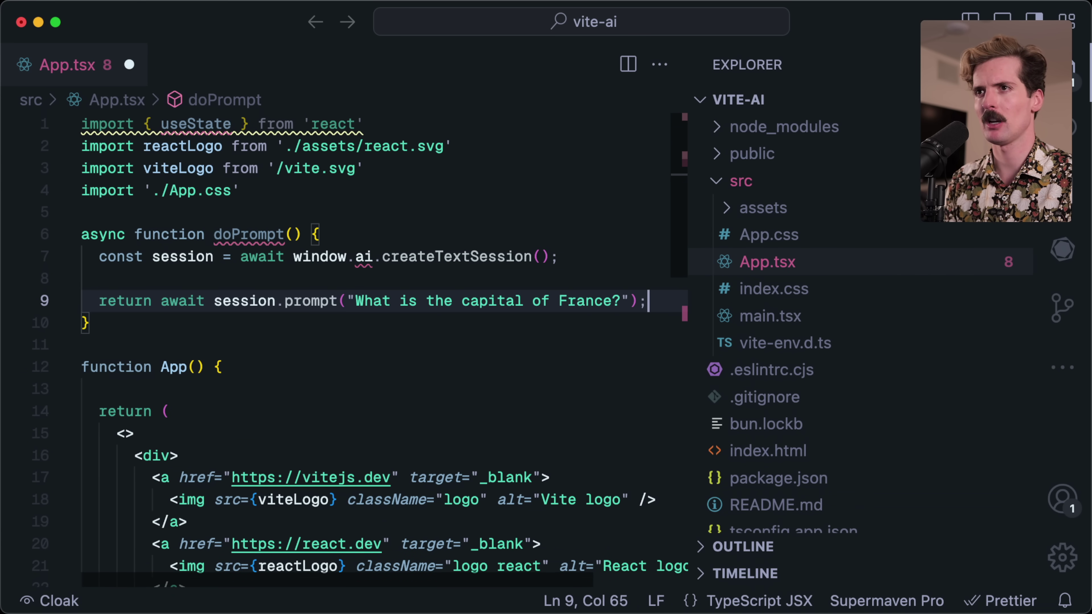
pyautogui.press('super+s')
pyautogui.click(244, 234)
# Replace App's default template markup with a div containing a Prompt button
pyautogui.doubleClick(244, 235)
pyautogui.click(239, 409)
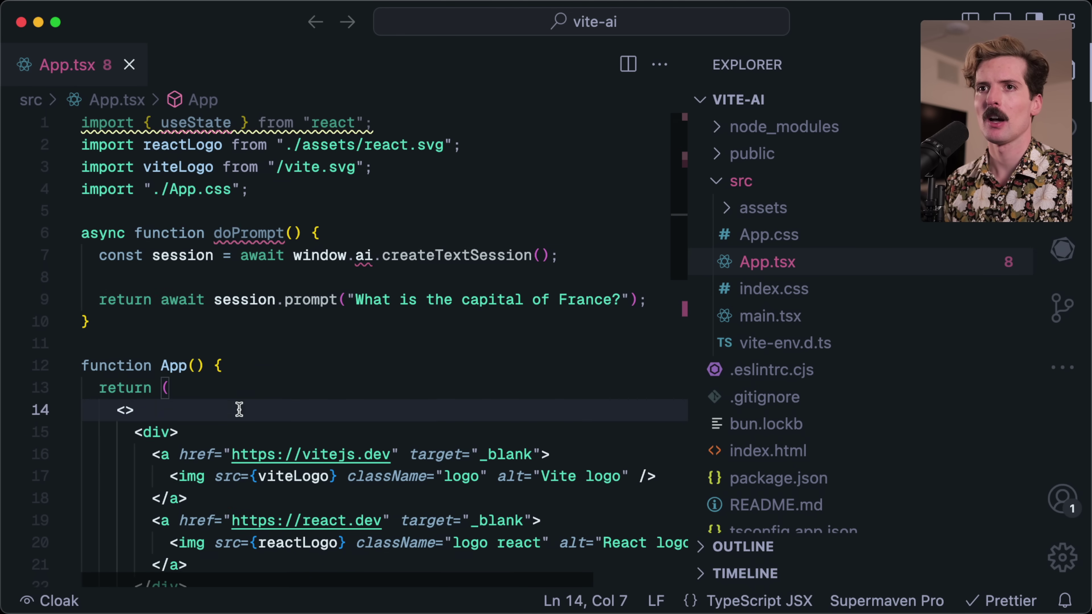
pyautogui.scroll(-3, 239, 408)
pyautogui.scroll(-8, 239, 408)
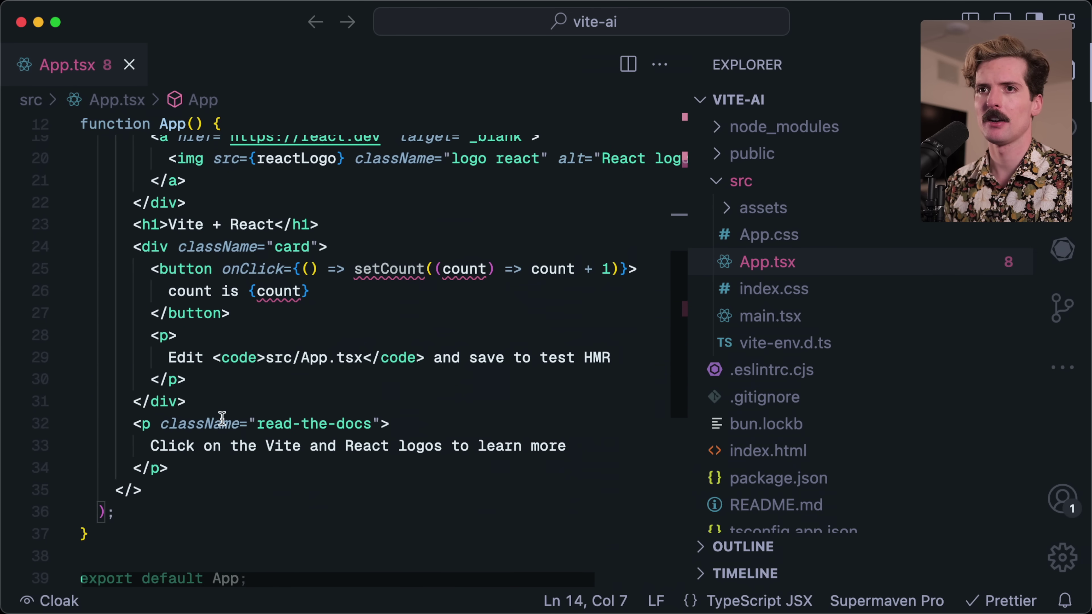
pyautogui.moveTo(188, 469); pyautogui.dragTo(180, 412)
pyautogui.press('BackSpace')
pyautogui.press('BackSpace')
pyautogui.press('BackSpace')
pyautogui.write('<div><button onClick')
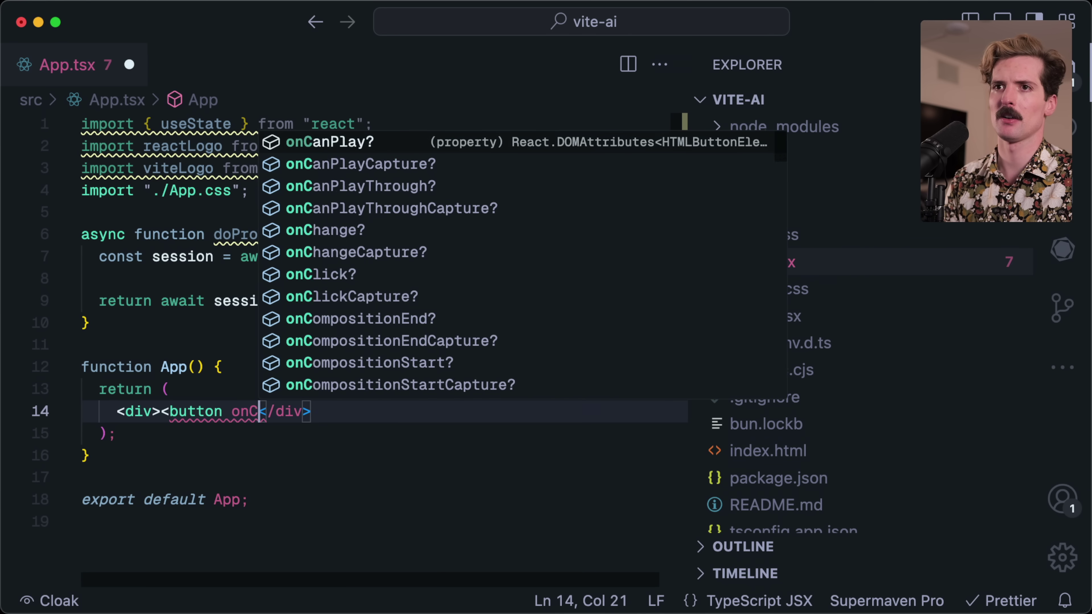
pyautogui.write('={}')
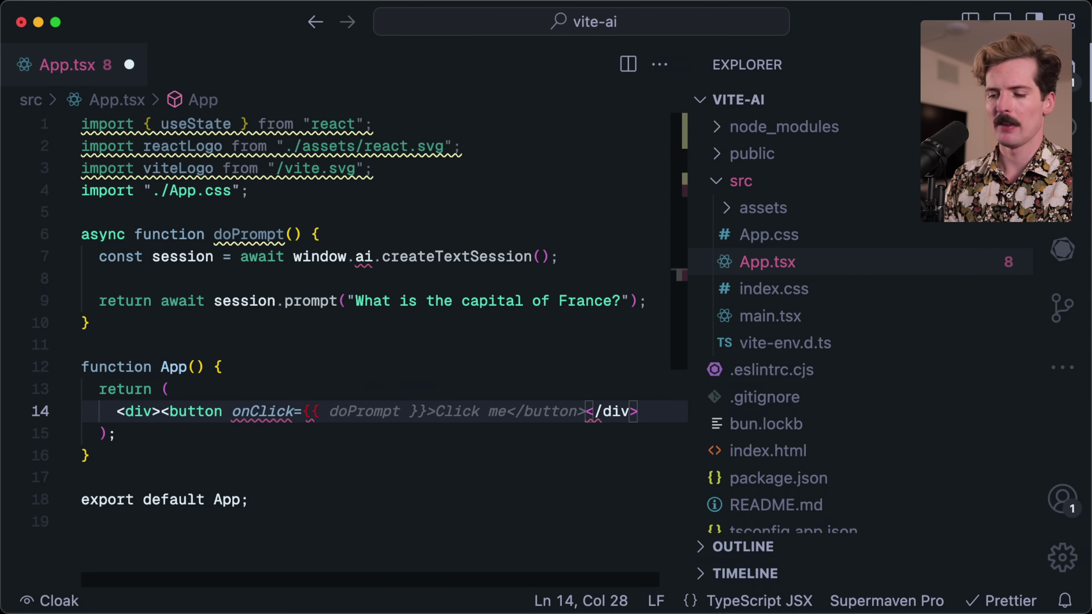
pyautogui.write('>Prompt</button>')
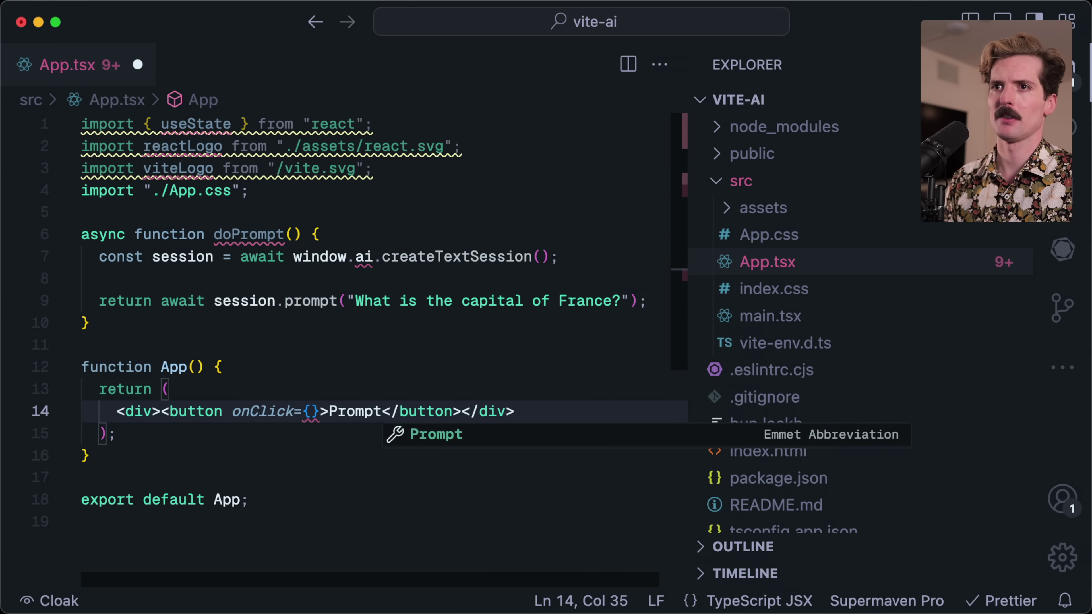
# Store the prompt answer in const result and set the button's onClick to doPrompt
pyautogui.doubleClick(124, 300)
pyautogui.write('const result =')
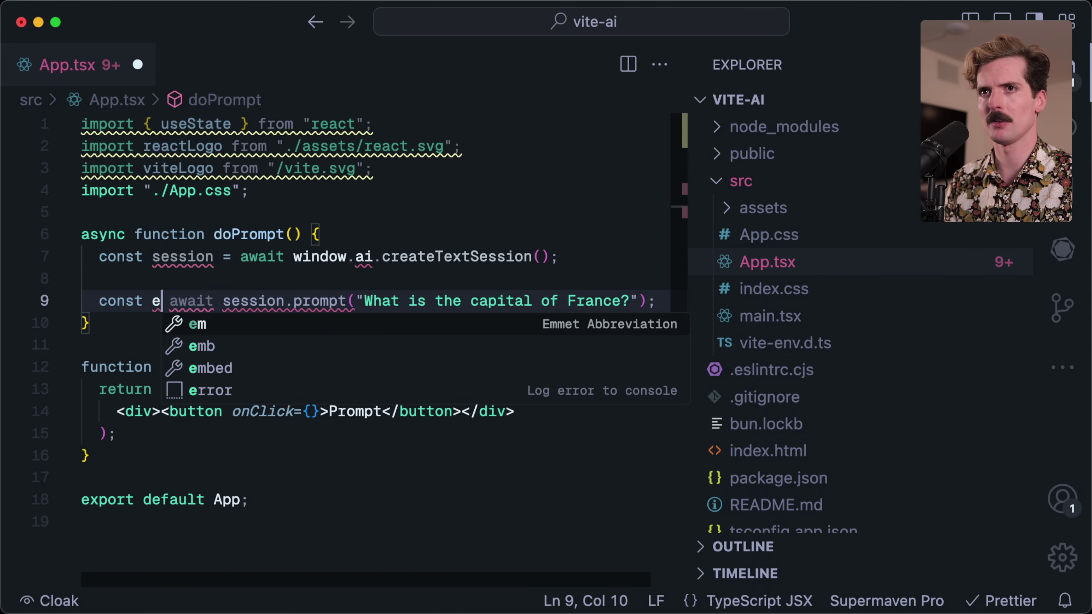
pyautogui.click(356, 287)
pyautogui.click(312, 412)
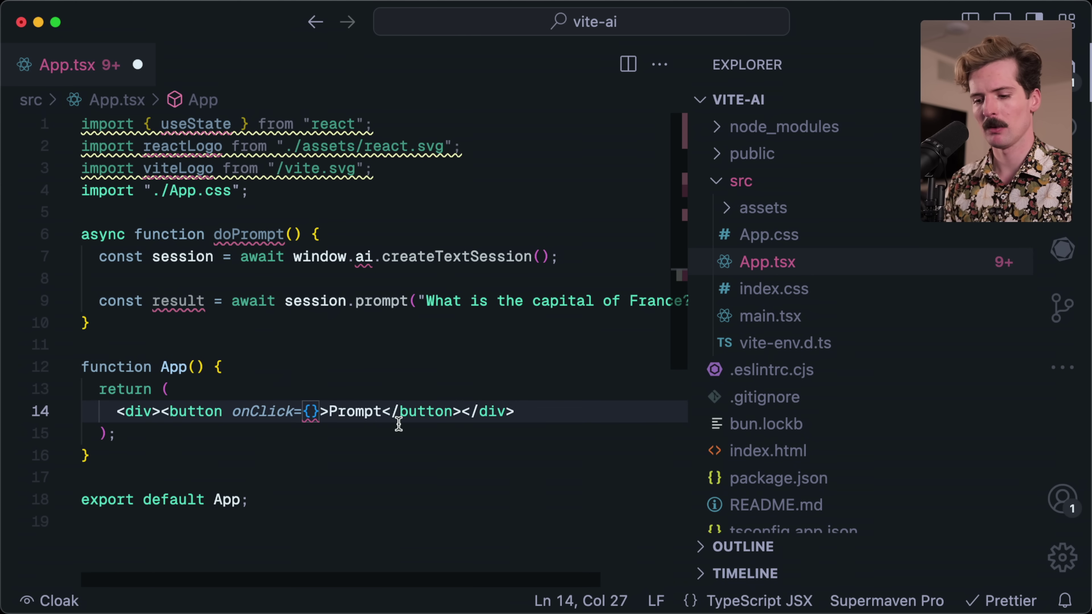
pyautogui.write('doPrompt')
pyautogui.hscroll(3, 418, 367)
pyautogui.click(418, 367)
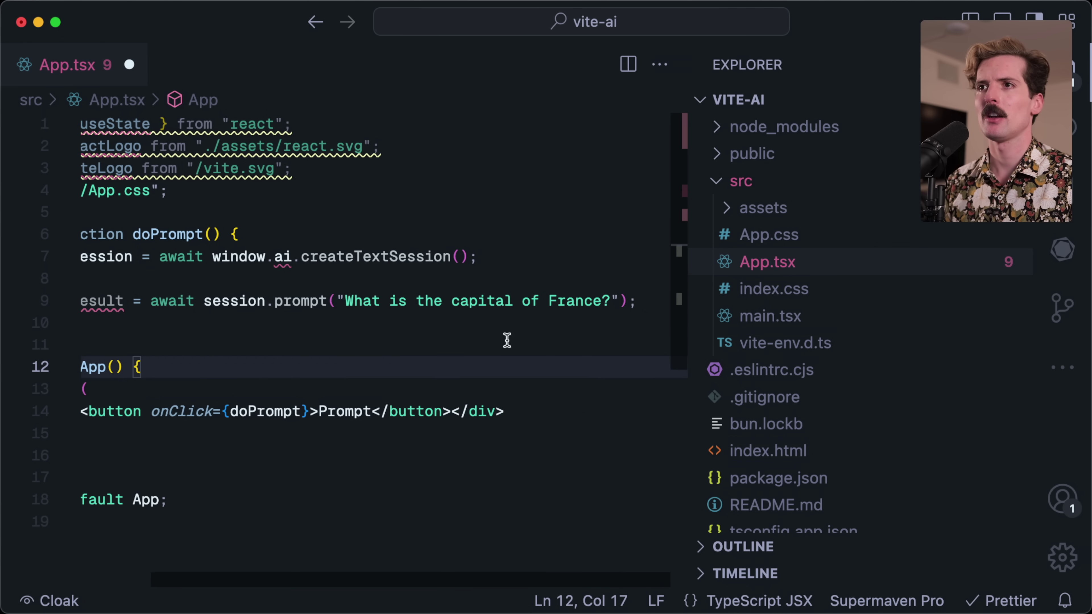
pyautogui.click(634, 301)
# Add console.log(result) after the result line and save the file
pyautogui.press('super+b')
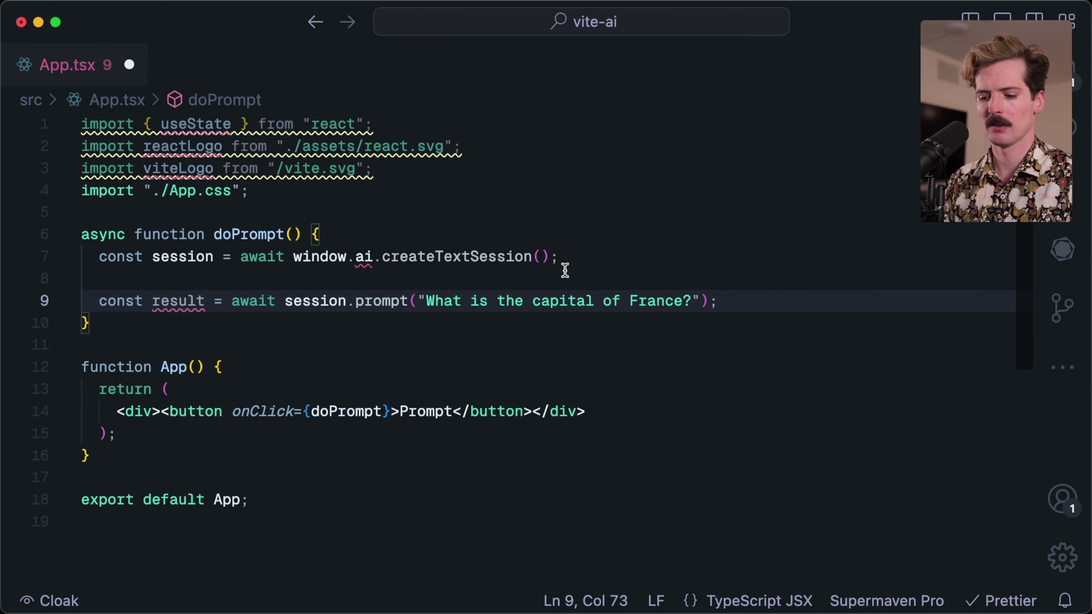
pyautogui.press('Return')
pyautogui.press('Return')
pyautogui.write('console.log(res')
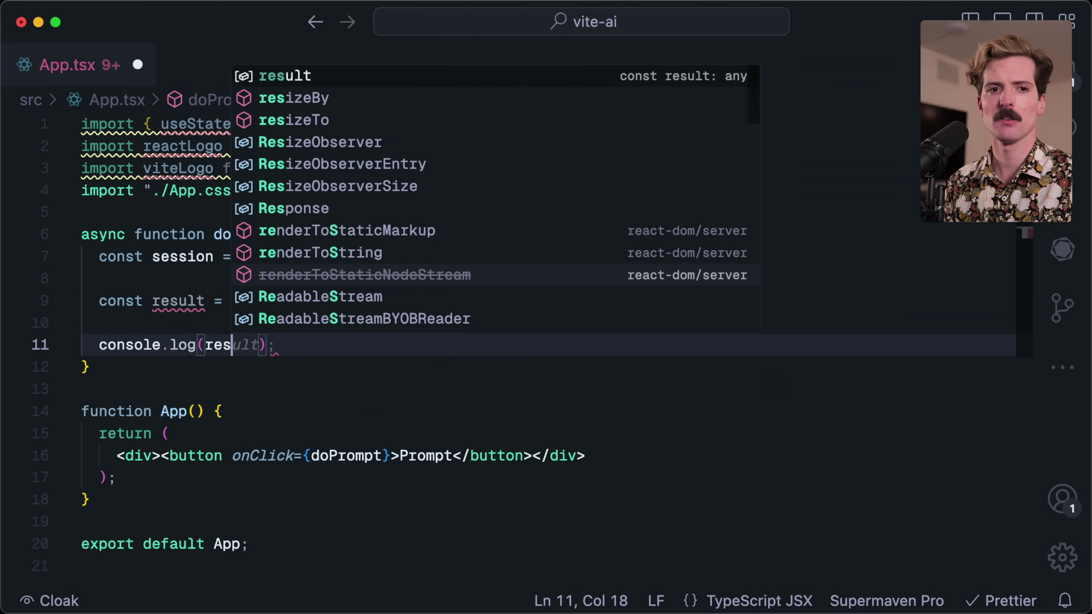
pyautogui.press('Tab')
pyautogui.press('super+s')
# Click Prompt in Chrome and confirm the console logs "The capital of France is Paris."
pyautogui.press('super+Tab')
pyautogui.press('super+Tab')
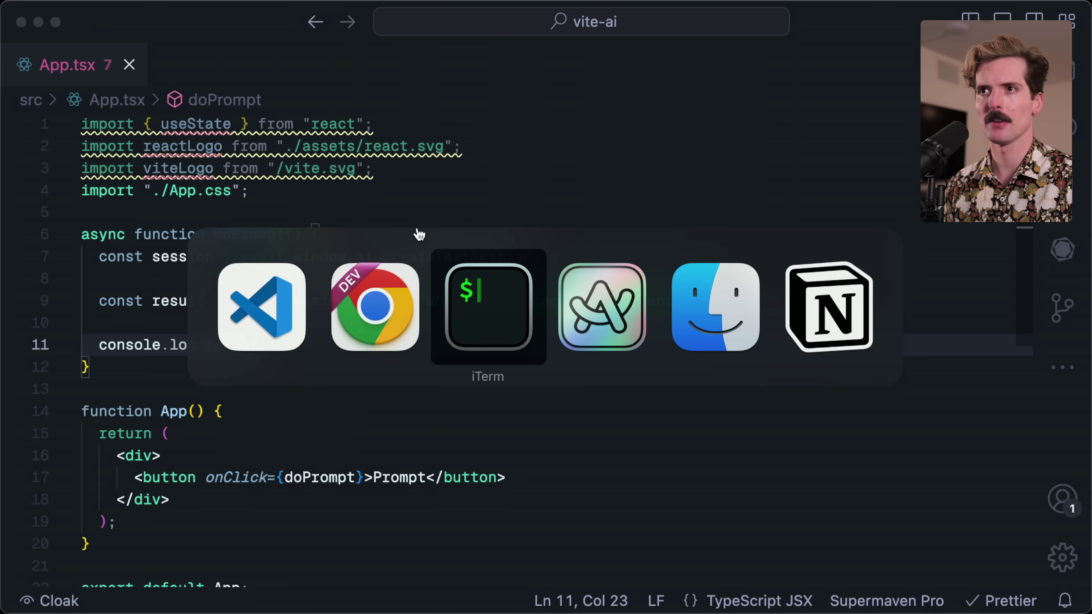
pyautogui.press('super+Tab')
pyautogui.press('super+Tab')
pyautogui.press('super+alt+j')
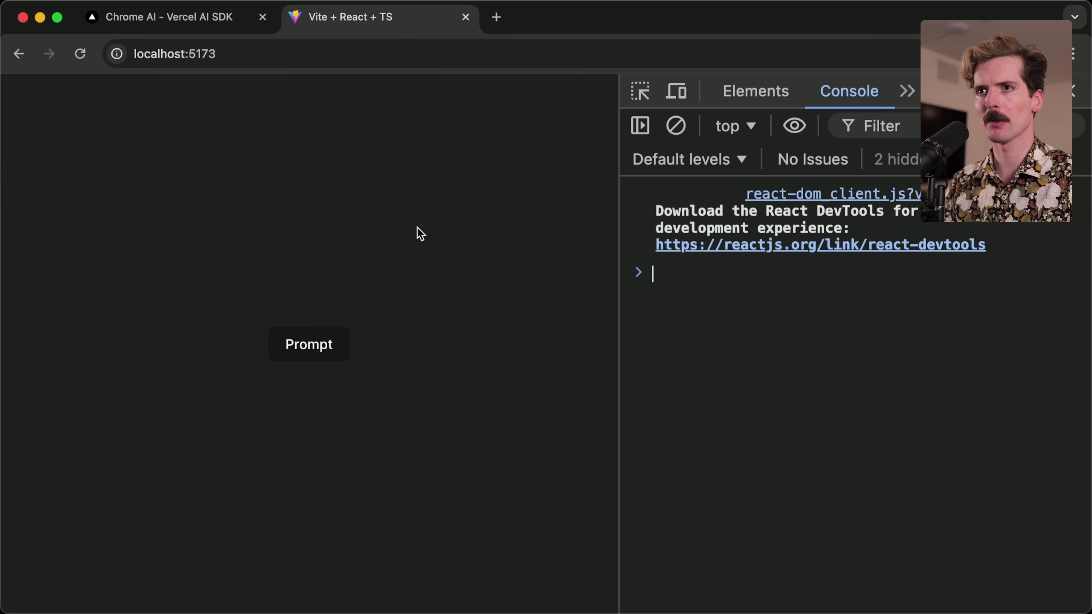
pyautogui.click(310, 356)
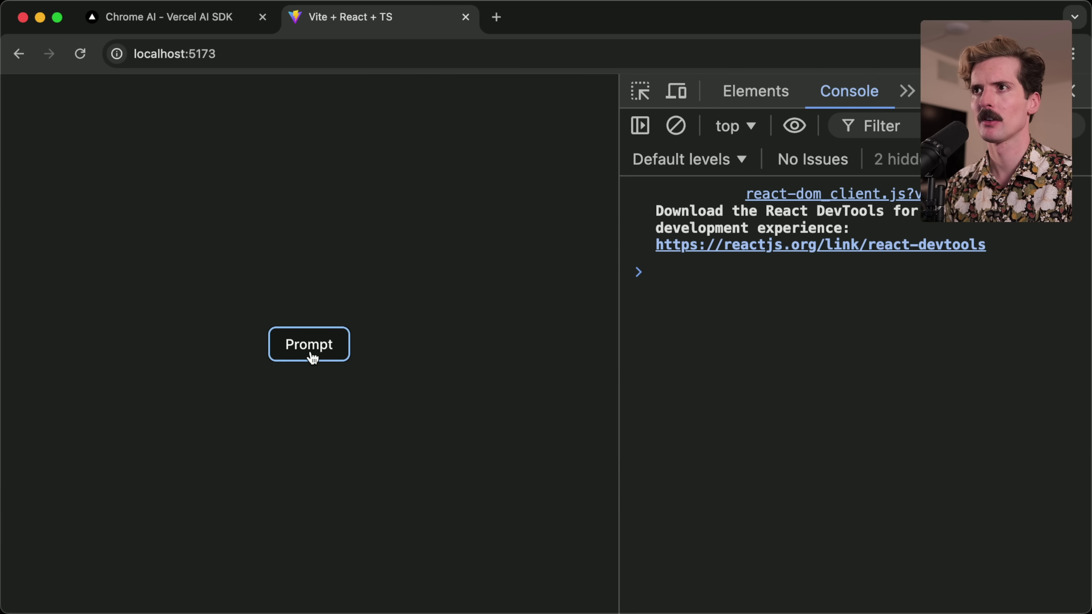
pyautogui.tripleClick(918, 287)
pyautogui.click(897, 309)
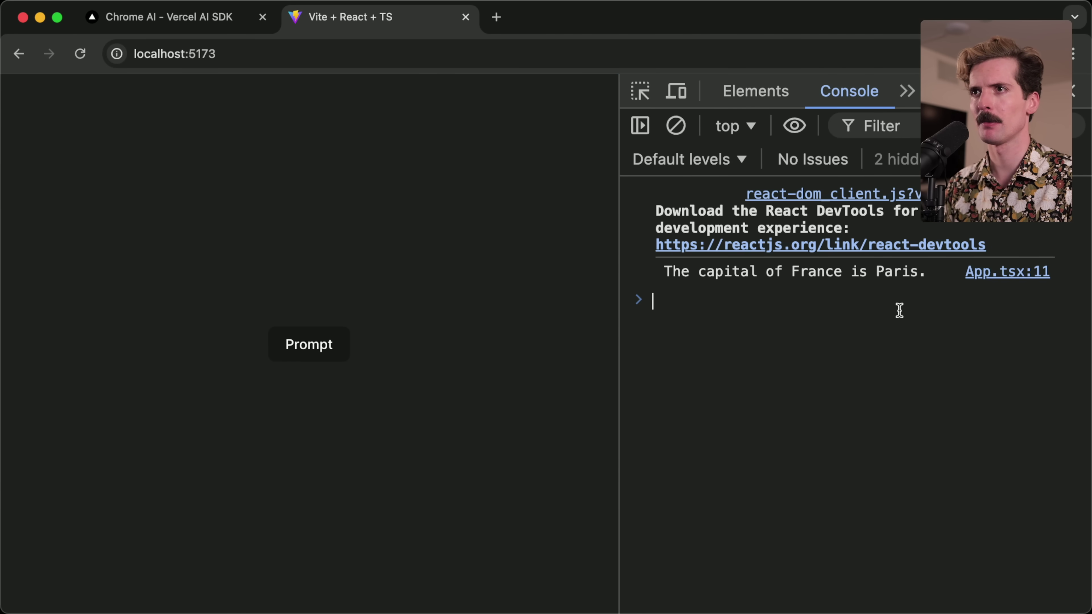
pyautogui.press('super+Tab')
pyautogui.press('super+Tab')
pyautogui.press('super+Tab')
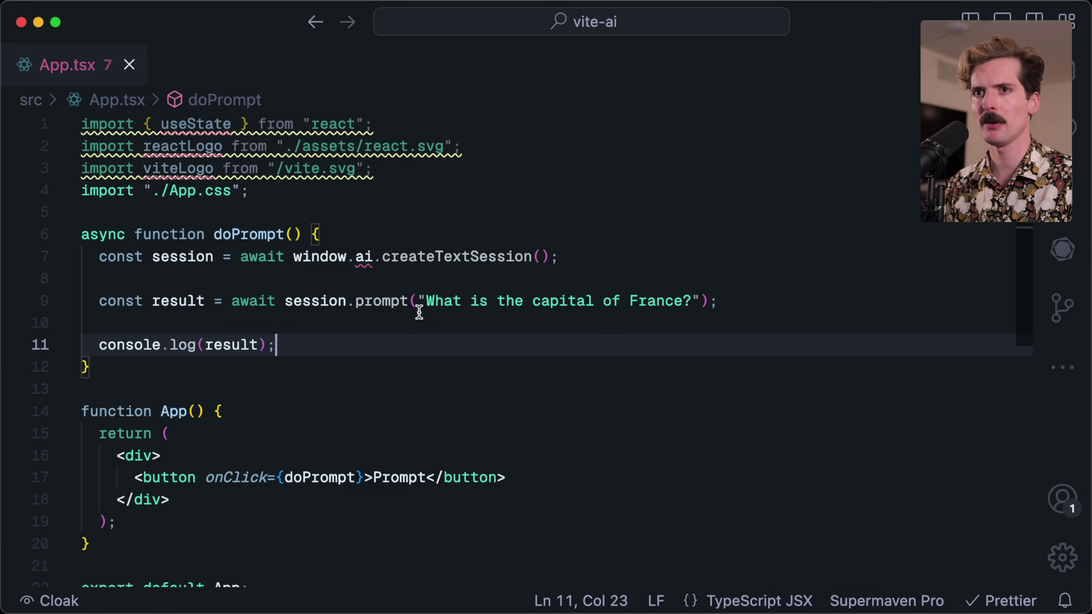
# Add a text <input> above the Prompt button in App's markup
pyautogui.click(271, 397)
pyautogui.click(307, 414)
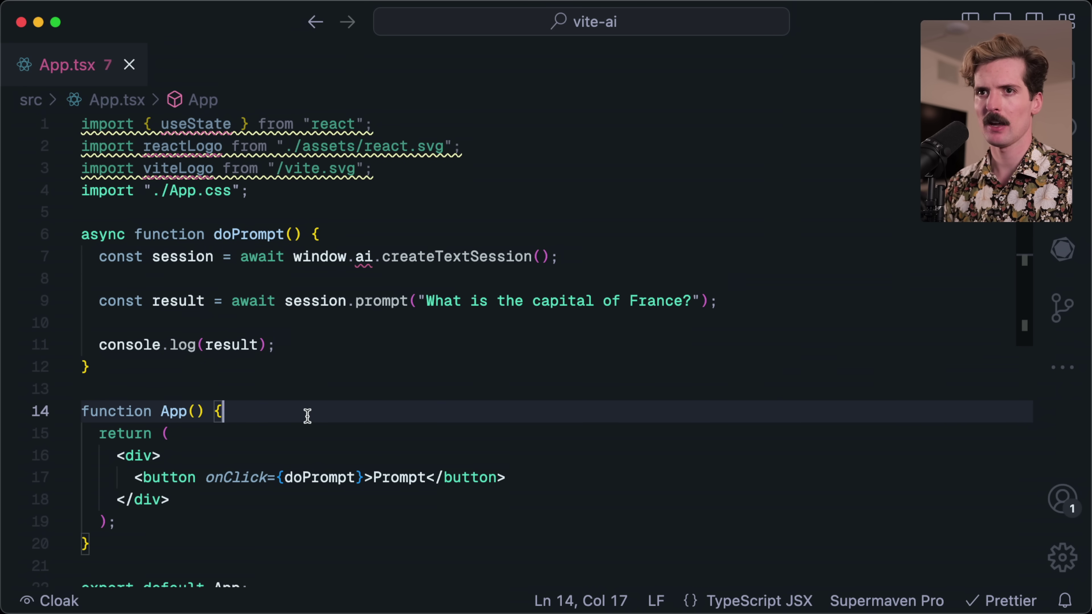
pyautogui.click(265, 455)
pyautogui.press('Return')
pyautogui.write('<')
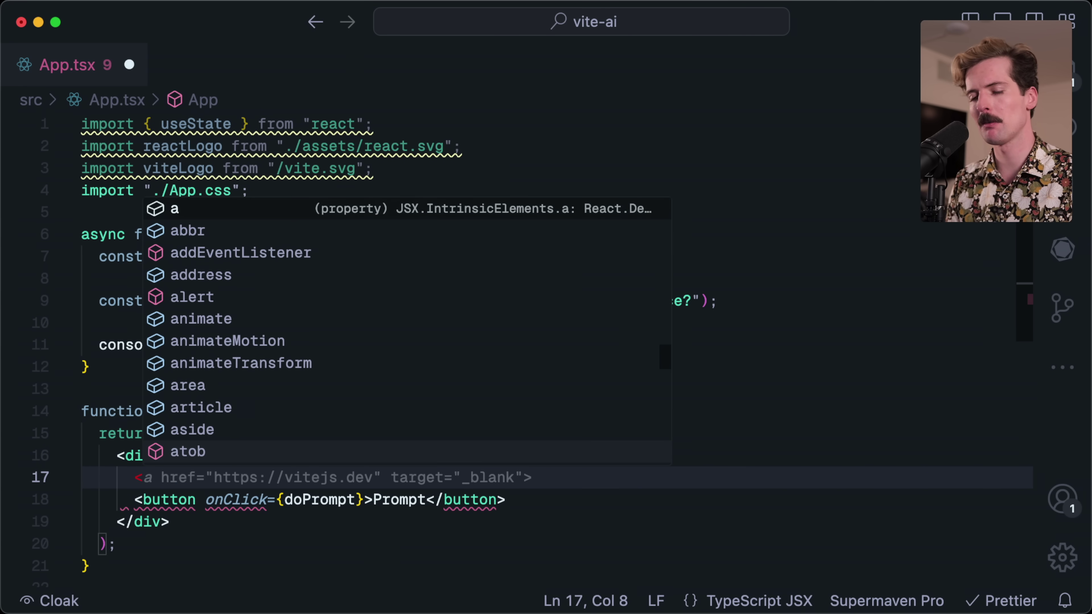
pyautogui.write('input')
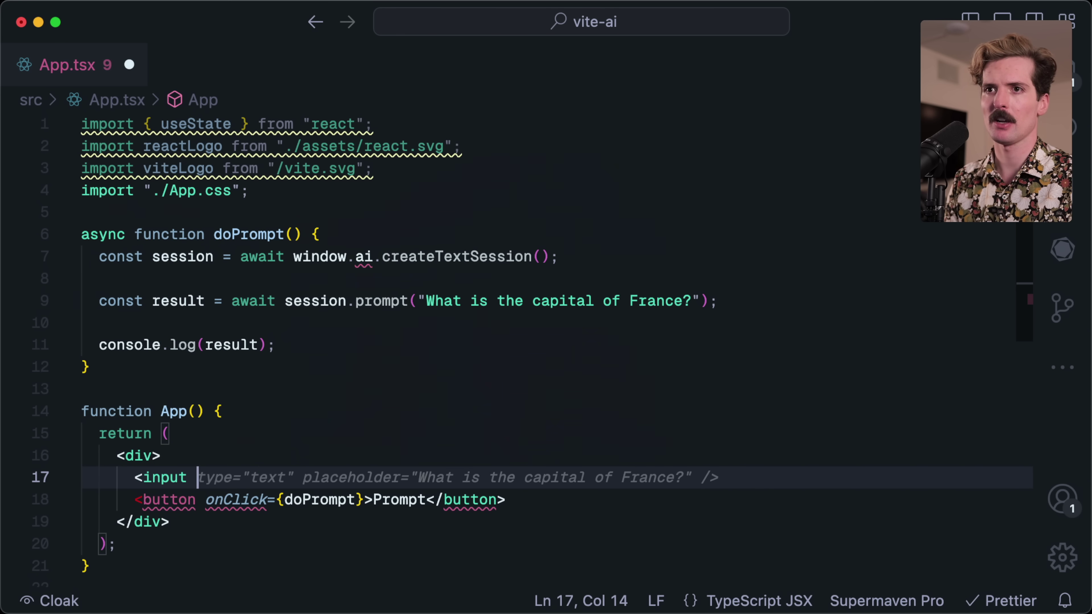
pyautogui.press('Tab')
# Add a prompt useState and bind the input's value and onChange to it, then save
pyautogui.press('Up')
pyautogui.press('Up')
pyautogui.press('Up')
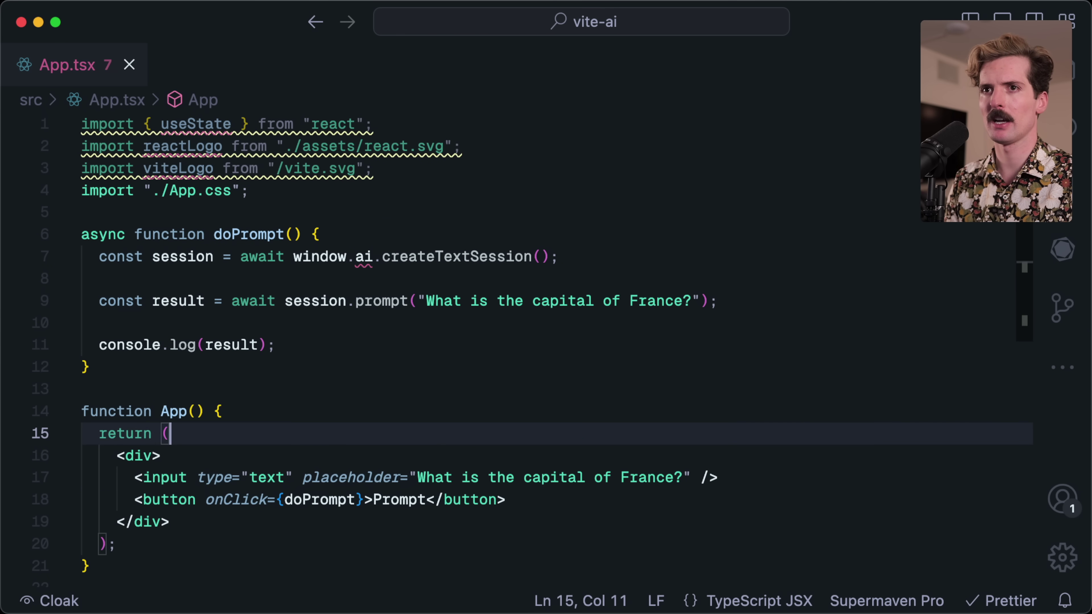
pyautogui.press('Return')
pyautogui.press('Return')
pyautogui.write('const [propm')
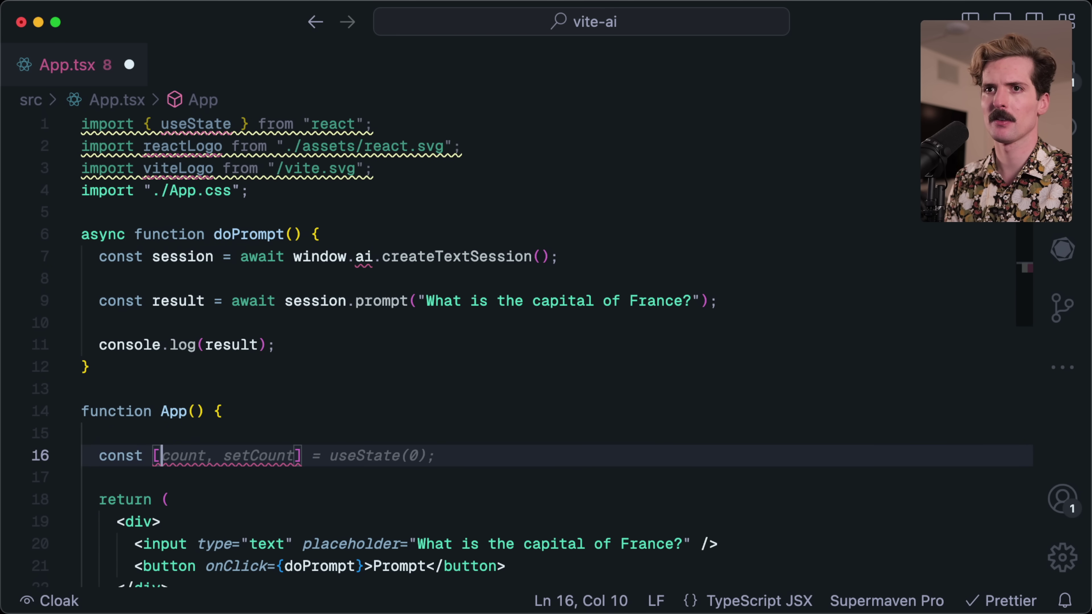
pyautogui.press('Tab')
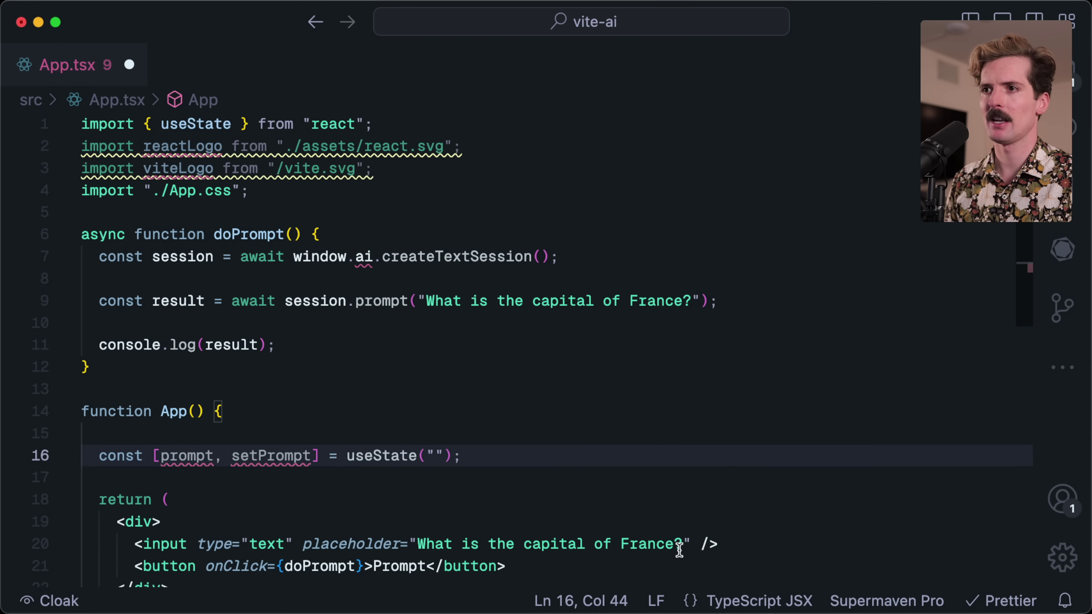
pyautogui.click(690, 545)
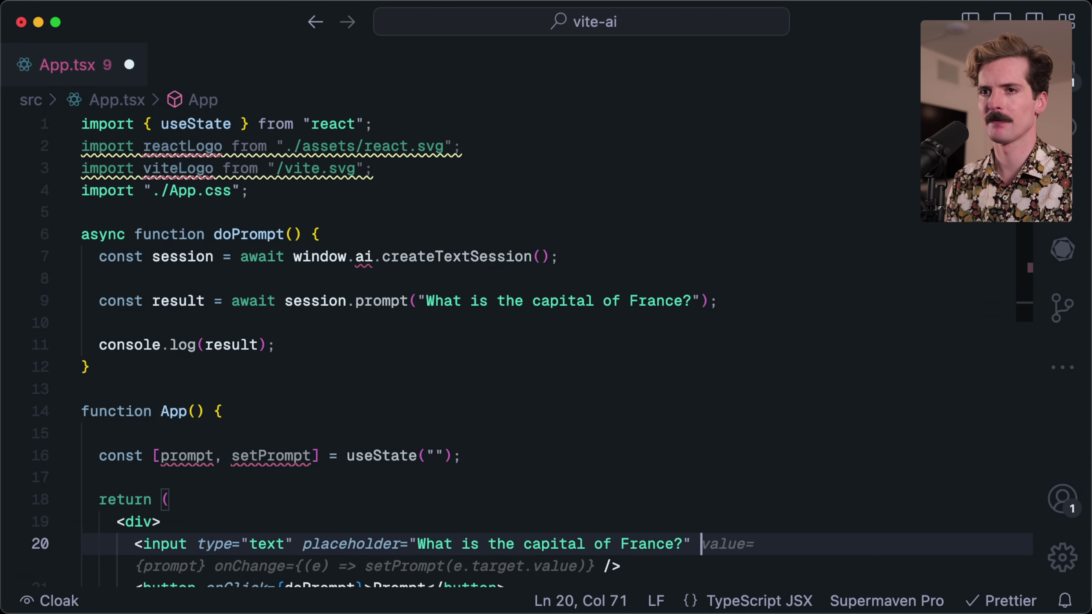
pyautogui.press('Tab')
pyautogui.scroll(-3, 532, 350)
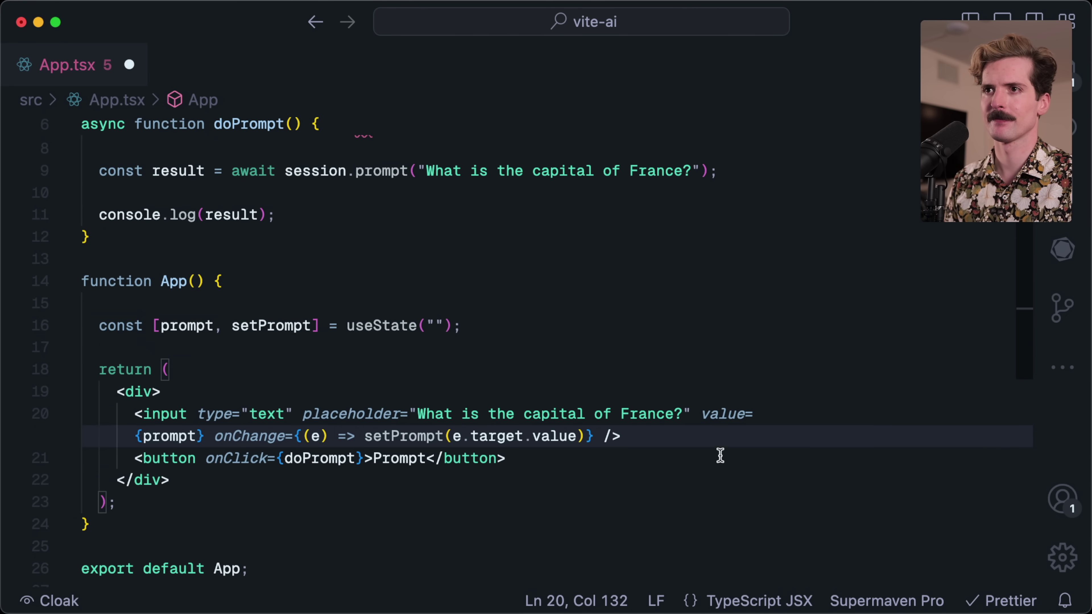
pyautogui.click(415, 369)
pyautogui.press('cmd+s')
# Make the button's onClick an arrow function calling doPrompt(prompt), and save
pyautogui.click(309, 559)
pyautogui.click(285, 549)
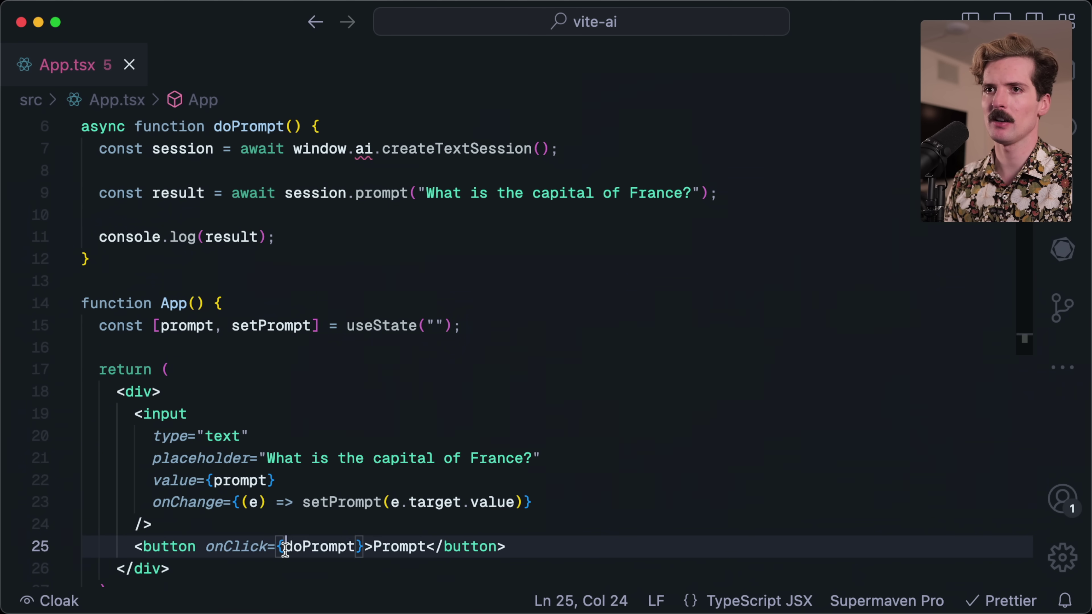
pyautogui.write('() =>')
pyautogui.hotkey('alt', 'Right')
pyautogui.write('(')
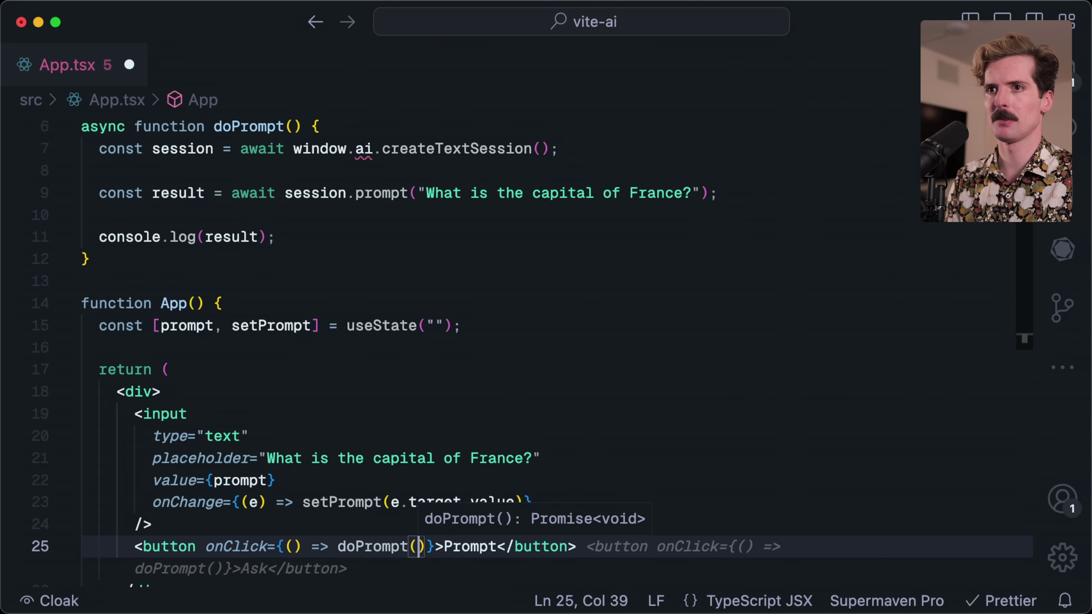
pyautogui.write('prompt')
pyautogui.press('cmd+s')
pyautogui.click(295, 546)
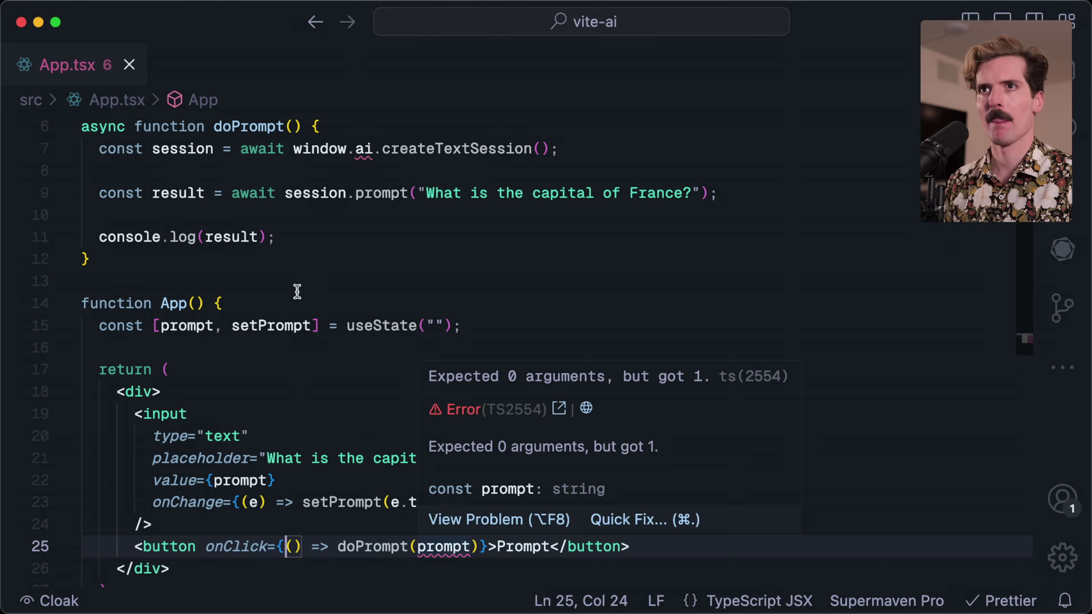
# Give doPrompt a prompt: string parameter and send it instead of the hard-coded question
pyautogui.click(294, 134)
pyautogui.scroll(2, 294, 134)
pyautogui.write('prompt')
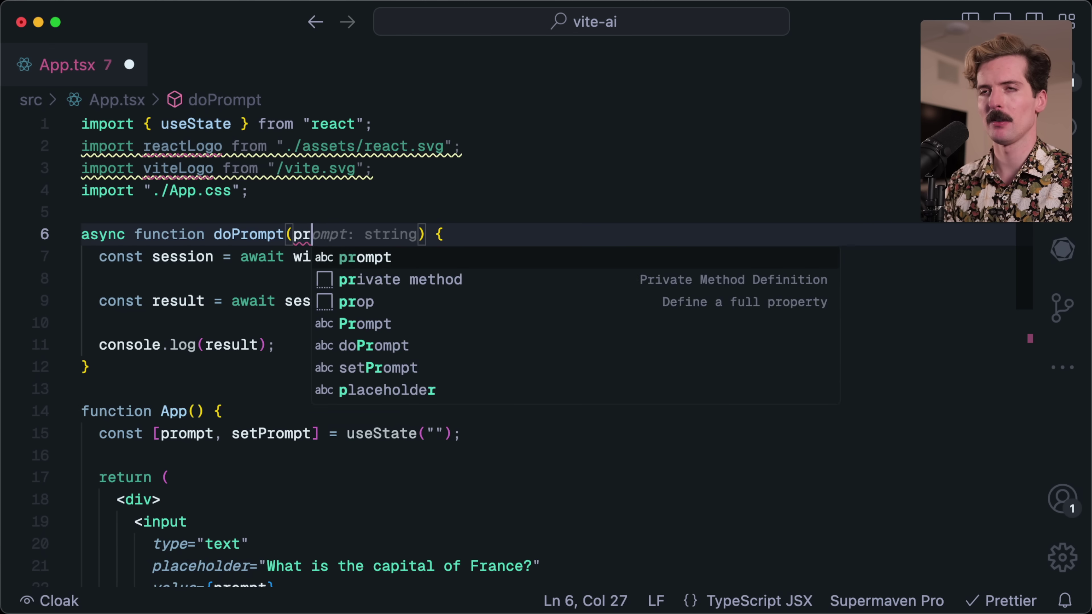
pyautogui.press('Tab')
pyautogui.moveTo(419, 301); pyautogui.dragTo(697, 301)
pyautogui.write('prompt')
pyautogui.press('cmd+s')
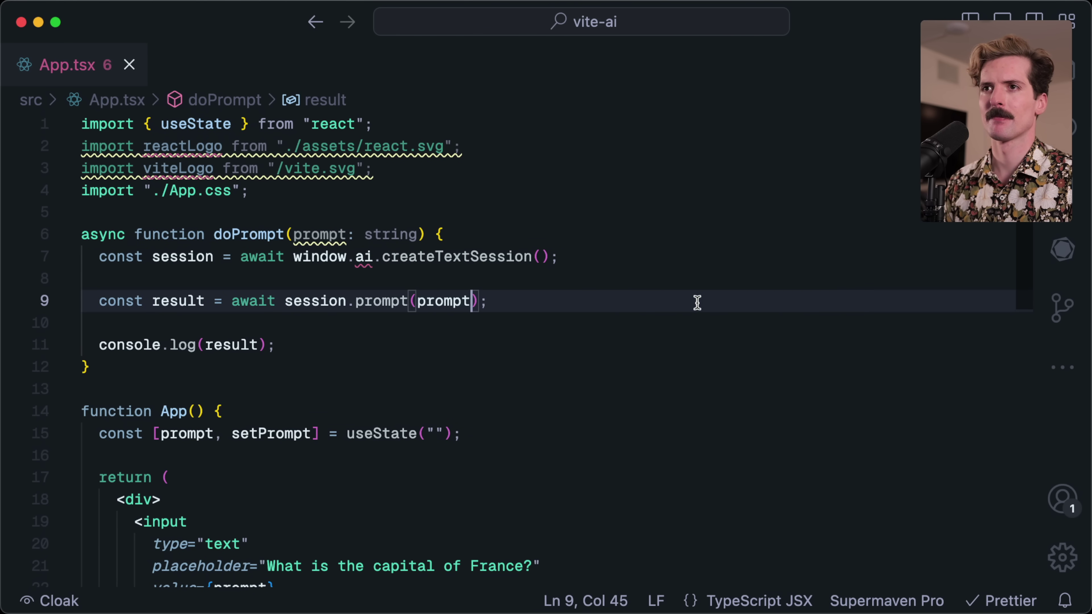
# Add return result; after the console.log line in doPrompt
pyautogui.click(510, 364)
pyautogui.scroll(-5, 510, 365)
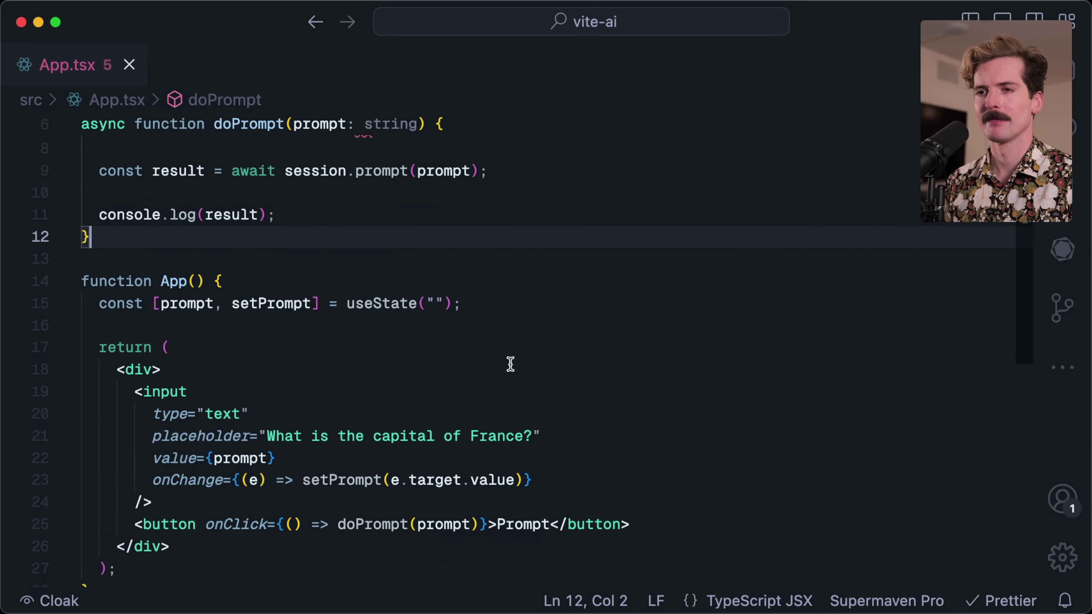
pyautogui.scroll(2, 211, 196)
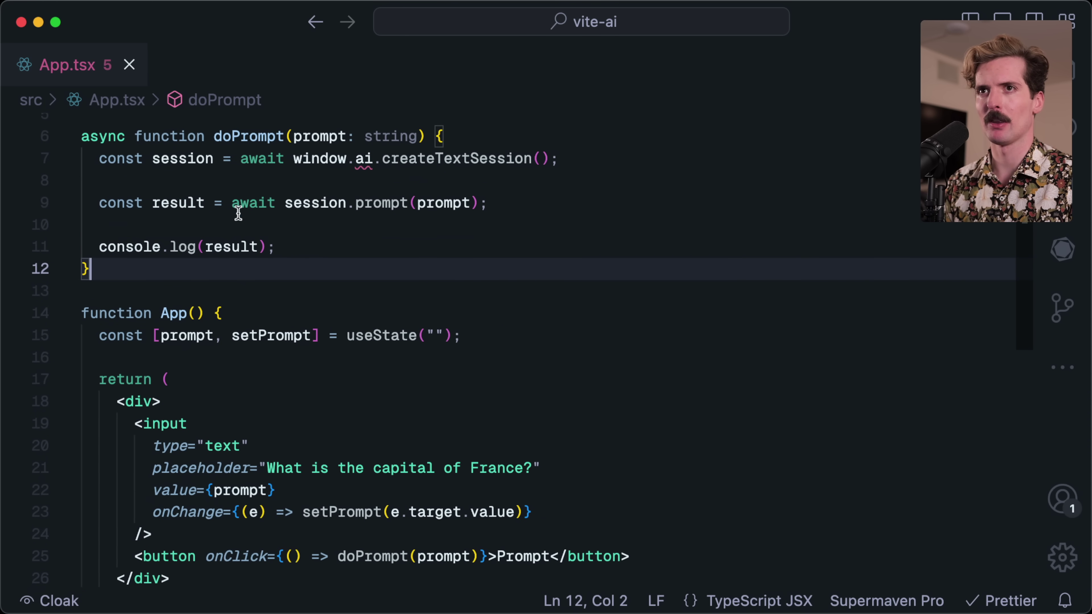
pyautogui.click(321, 250)
pyautogui.press('Return')
# Add a result useState and render {result && <p>} below the button, then save
pyautogui.press('Return')
pyautogui.write('return result;')
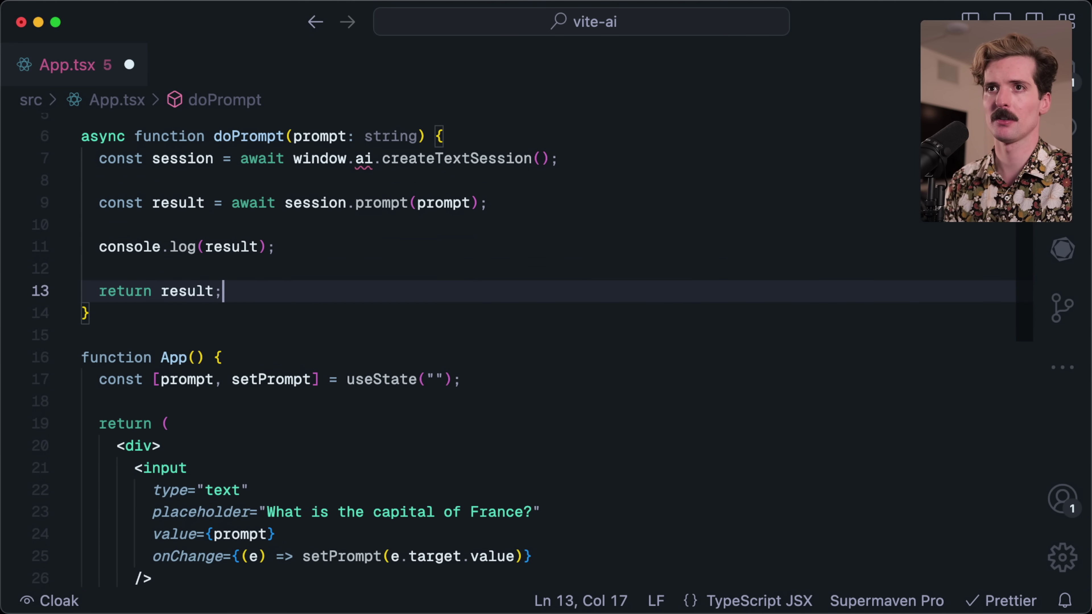
pyautogui.click(492, 378)
pyautogui.press('Return')
pyautogui.press('Return')
pyautogui.write('const [')
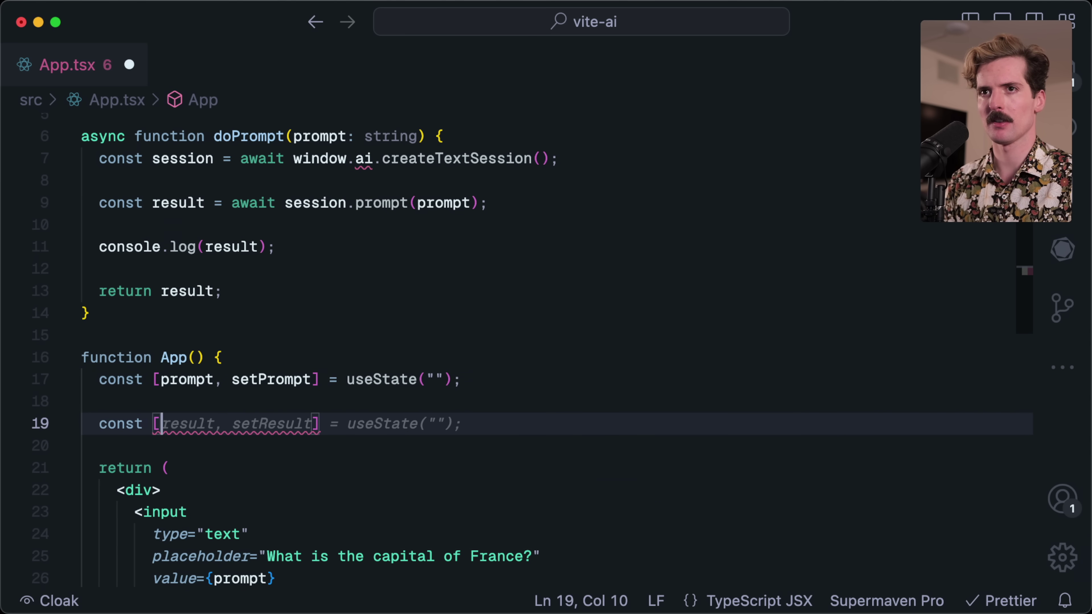
pyautogui.write('result')
pyautogui.press('Tab')
pyautogui.scroll(-4, 569, 473)
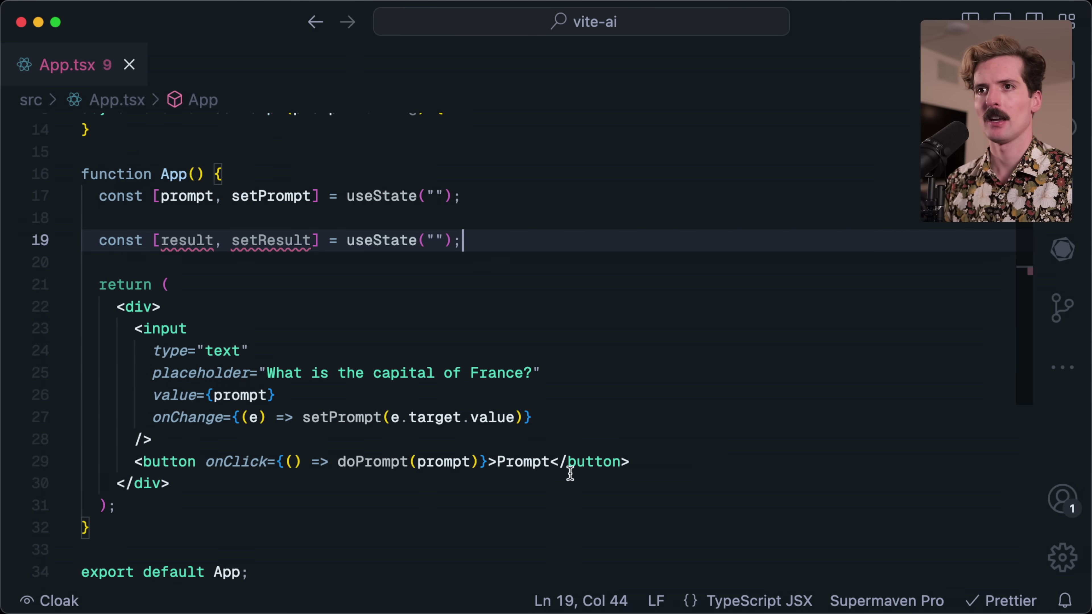
pyautogui.click(687, 456)
pyautogui.press('Return')
pyautogui.press('Return')
pyautogui.write('{result')
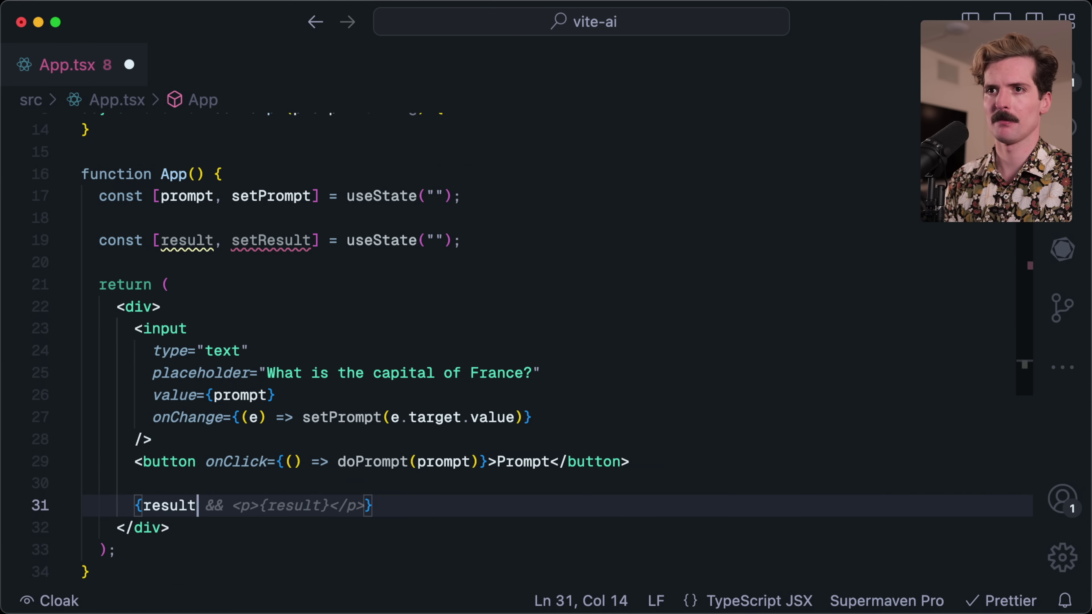
pyautogui.press('Tab')
pyautogui.press('super+s')
# Make onClick async, await doPrompt(prompt) into response and pass it to setResult
pyautogui.click(285, 461)
pyautogui.write('async')
pyautogui.moveTo(390, 461); pyautogui.dragTo(532, 462)
pyautogui.write('{')
pyautogui.press('super+s')
pyautogui.click(168, 512)
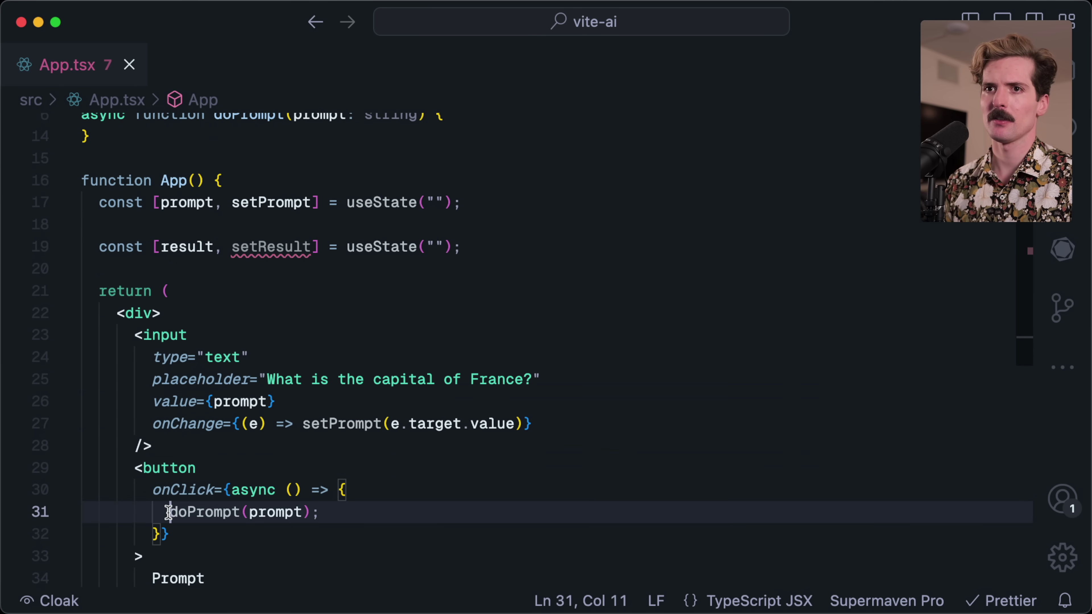
pyautogui.write('const re')
pyautogui.write('sponse = await')
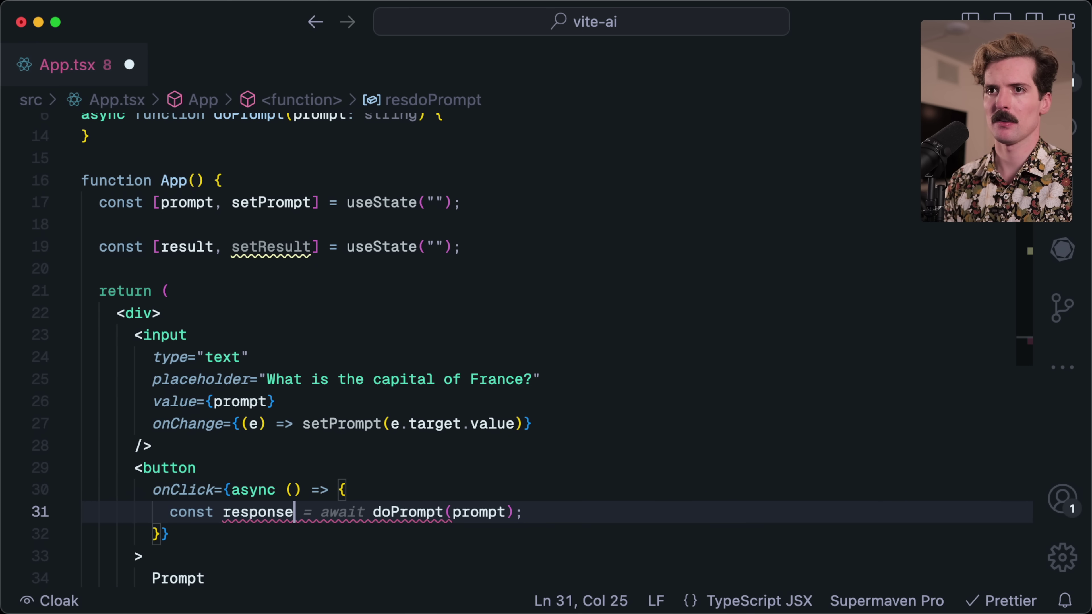
pyautogui.click(565, 519)
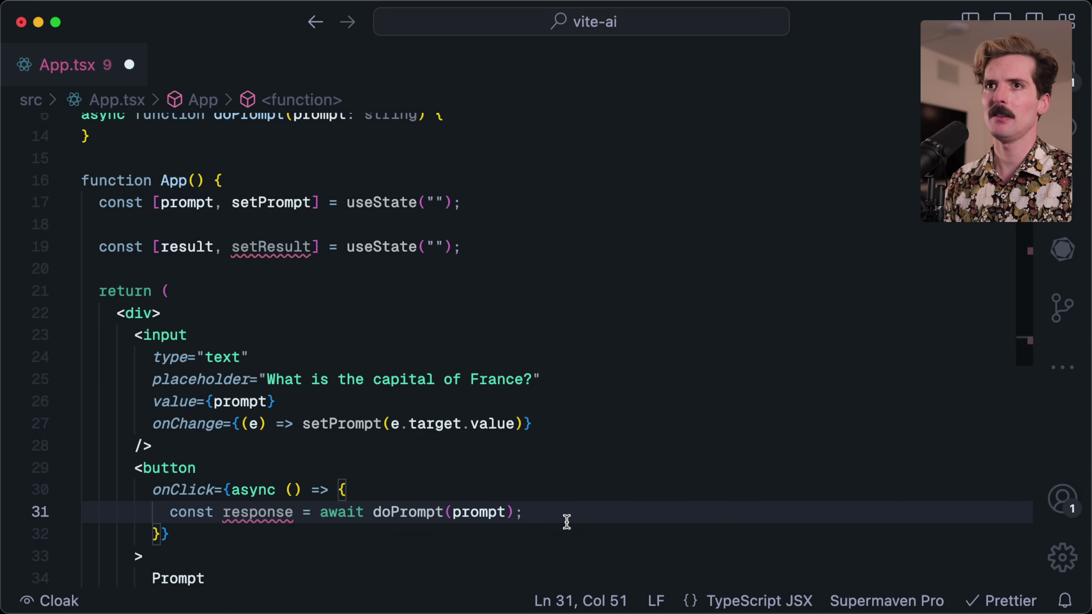
pyautogui.press('Return')
pyautogui.write('set')
pyautogui.press('Return')
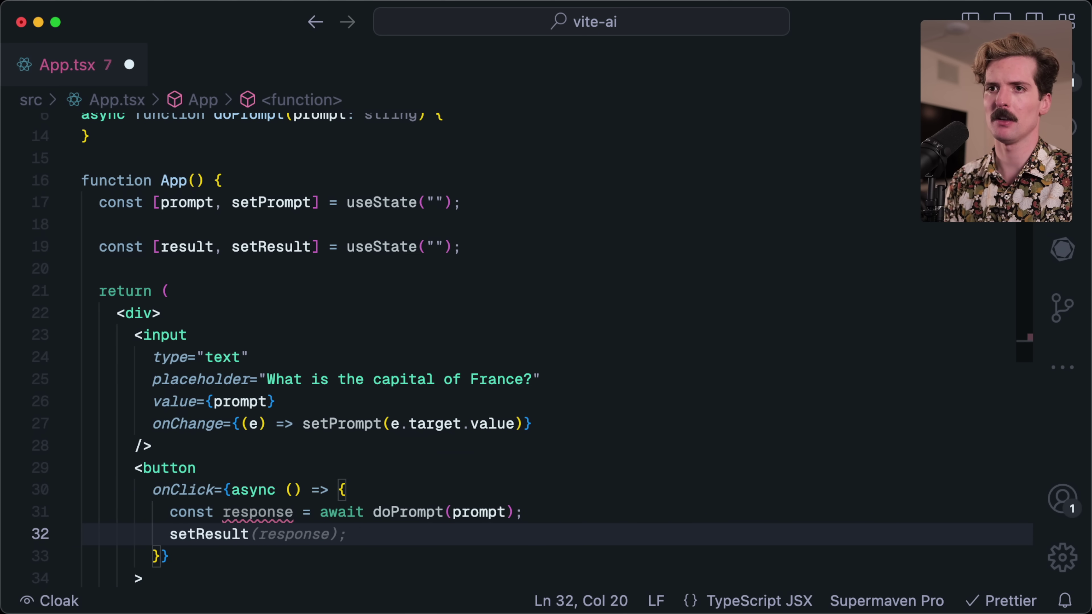
pyautogui.press('super+Tab')
pyautogui.press('super+Tab')
pyautogui.press('super+Tab')
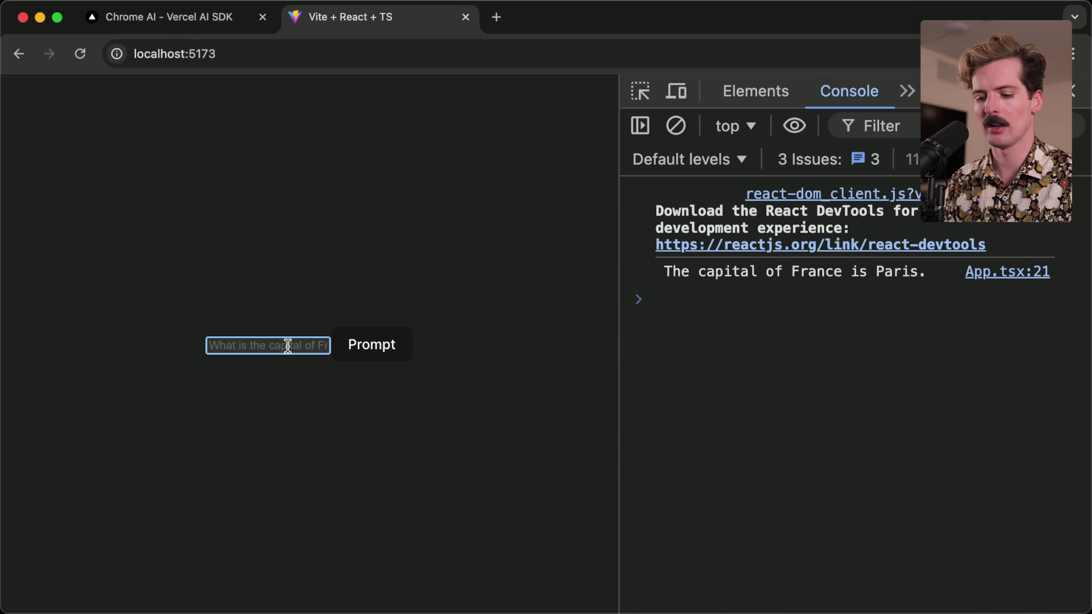
# Ask 'Who is the best tech YouTuber?' and check the resulting uncaught error details
pyautogui.write('Who is the best tech Y')
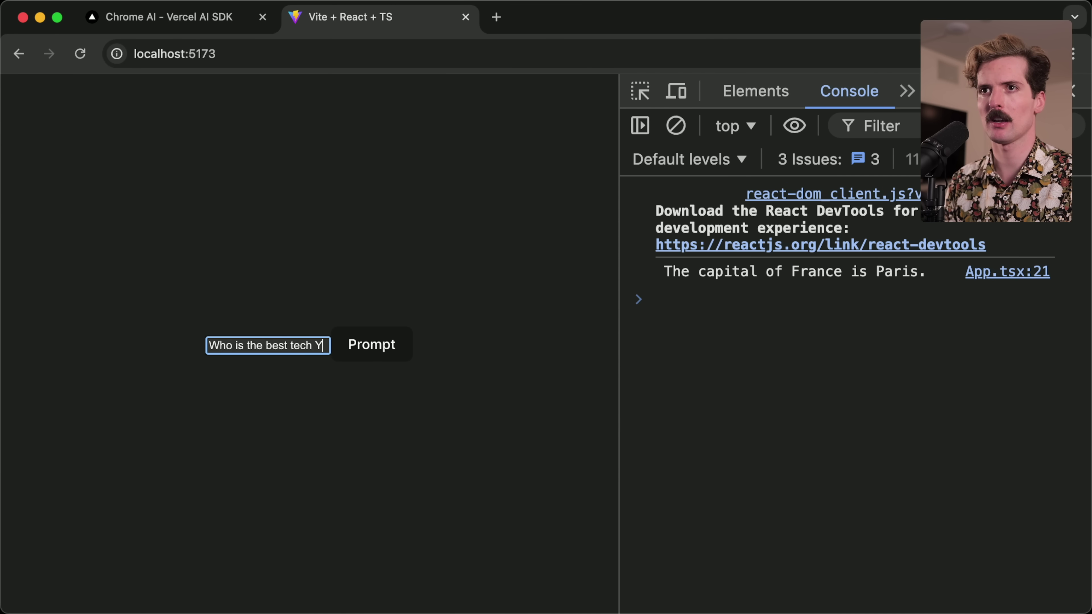
pyautogui.write('ouTuber?')
pyautogui.click(383, 344)
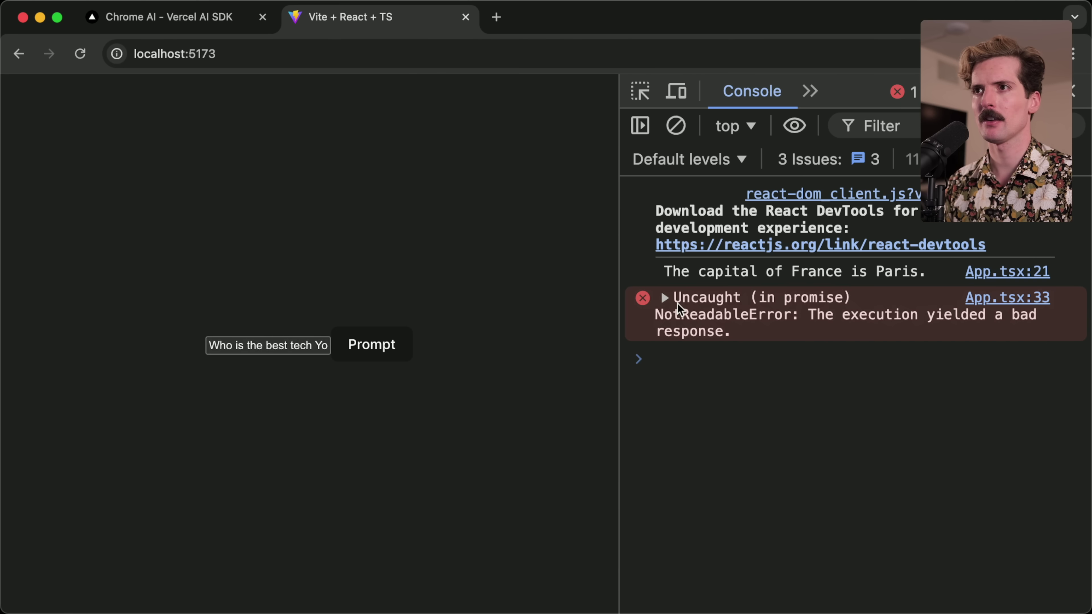
pyautogui.click(664, 298)
pyautogui.click(664, 298)
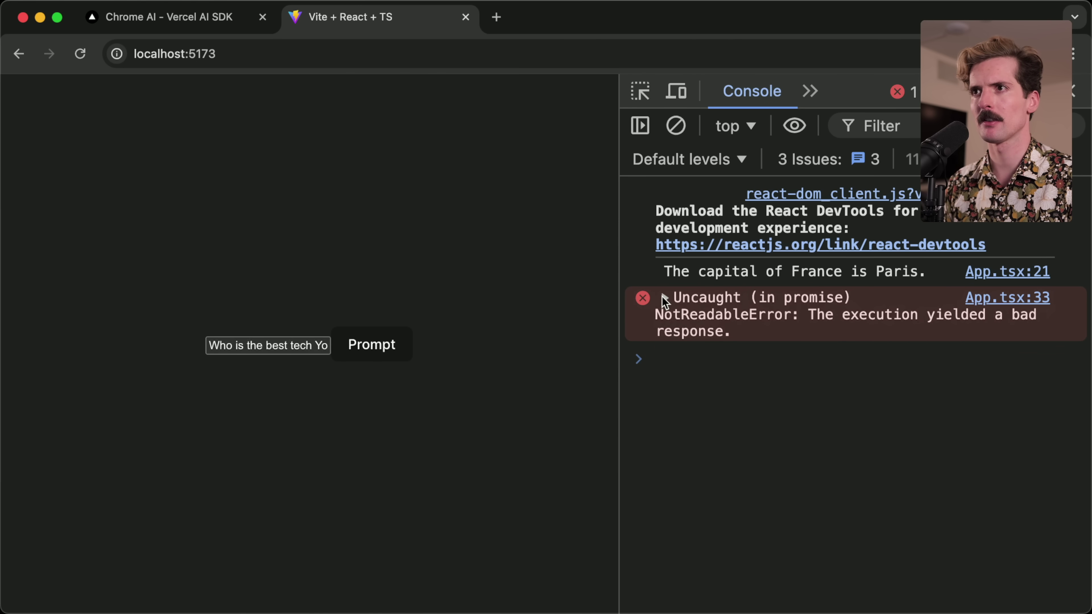
# Replace the question with 'Who won the superbowl in 2001?', submit it, and select the answer
pyautogui.tripleClick(268, 345)
pyautogui.write('Who won the su')
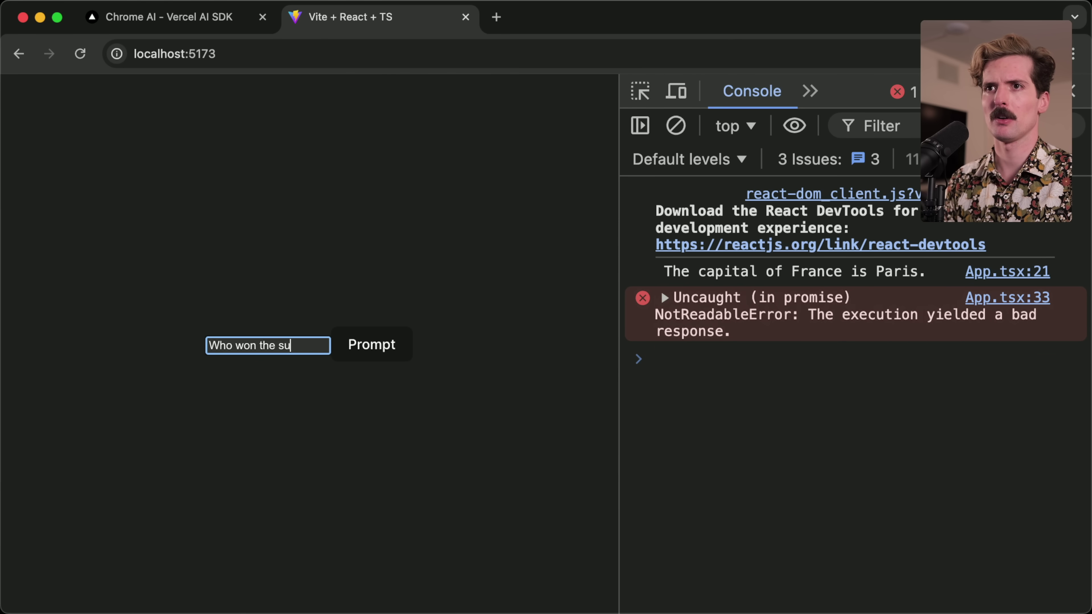
pyautogui.write('perbowl in 2001?')
pyautogui.click(375, 362)
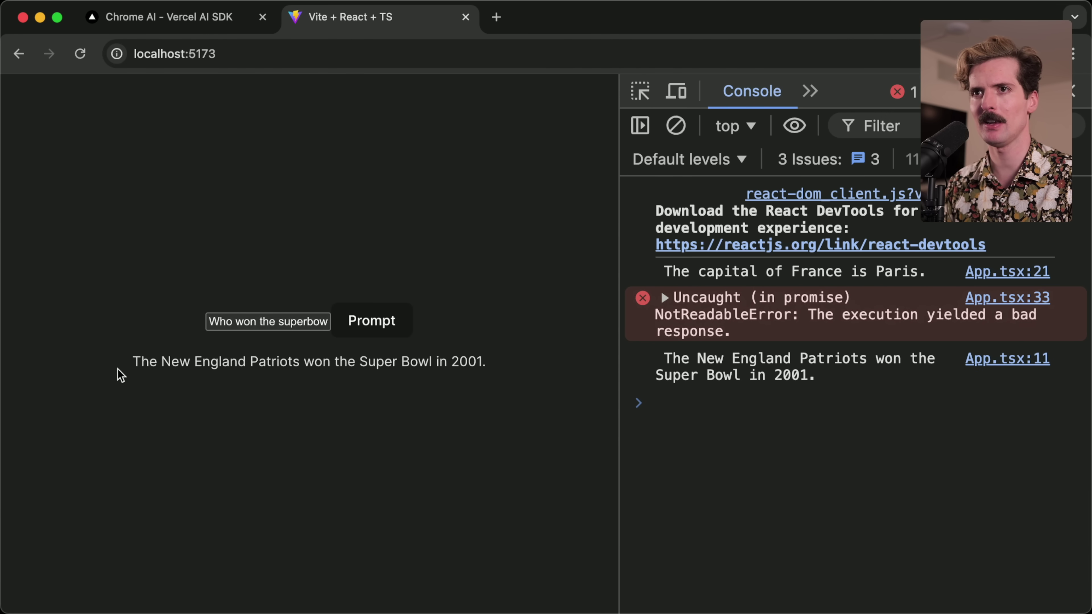
pyautogui.moveTo(120, 371); pyautogui.dragTo(521, 372)
# Clear the old Super Bowl question from the prompt field
pyautogui.click(471, 417)
pyautogui.tripleClick(292, 323)
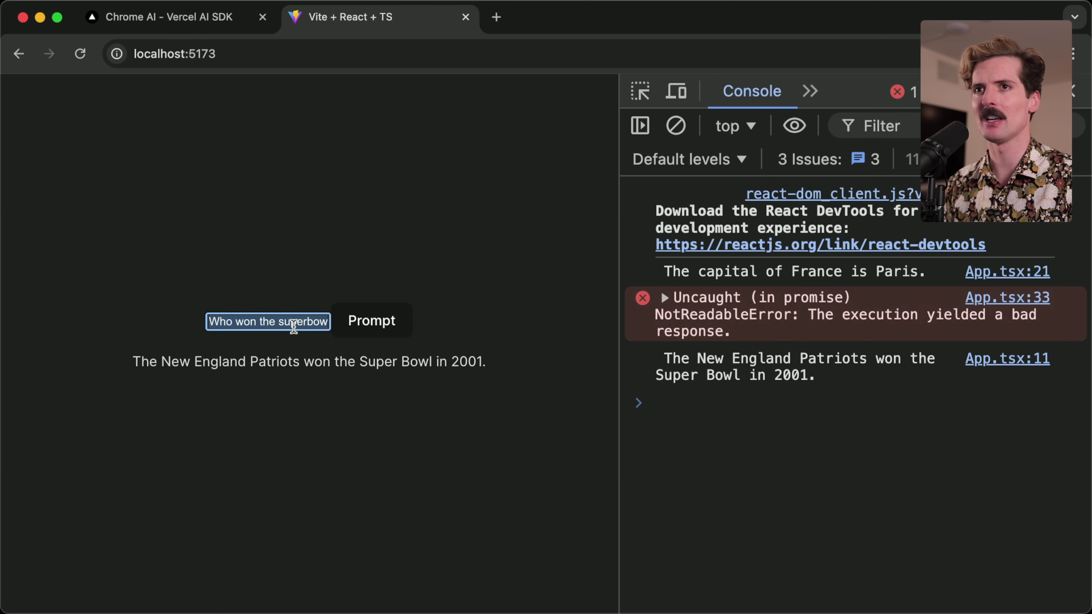
pyautogui.press('BackSpace')
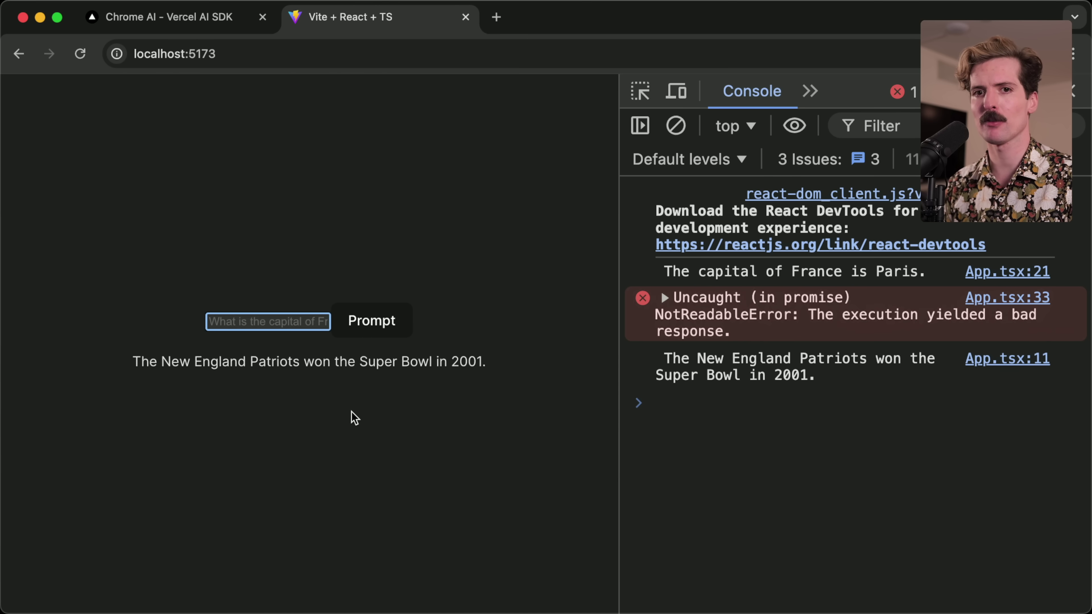
# In App.tsx, remove the blank lines after the state hooks and before console.log
pyautogui.press('super+Tab')
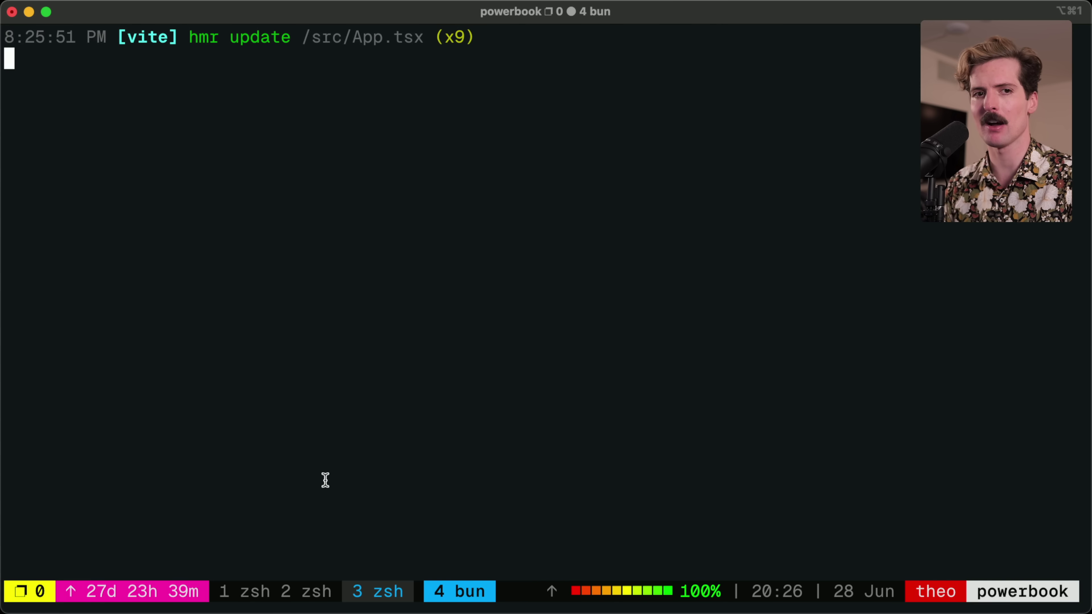
pyautogui.press('super+Tab')
pyautogui.scroll(3, 358, 334)
pyautogui.click(361, 300)
pyautogui.press('Delete')
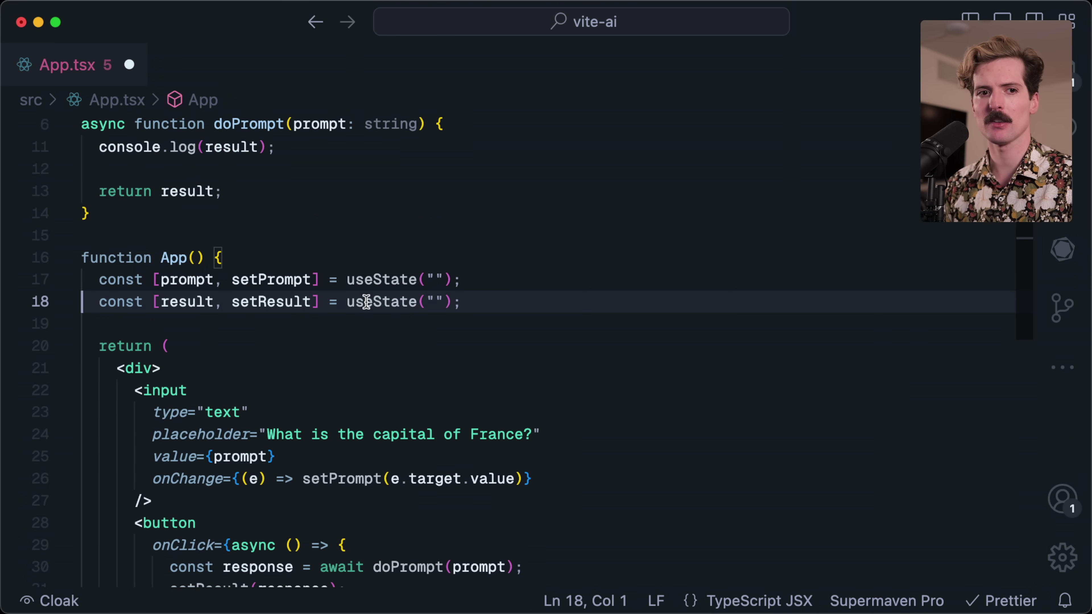
pyautogui.scroll(-3, 312, 466)
pyautogui.scroll(5, 312, 464)
pyautogui.click(386, 279)
pyautogui.press('Delete')
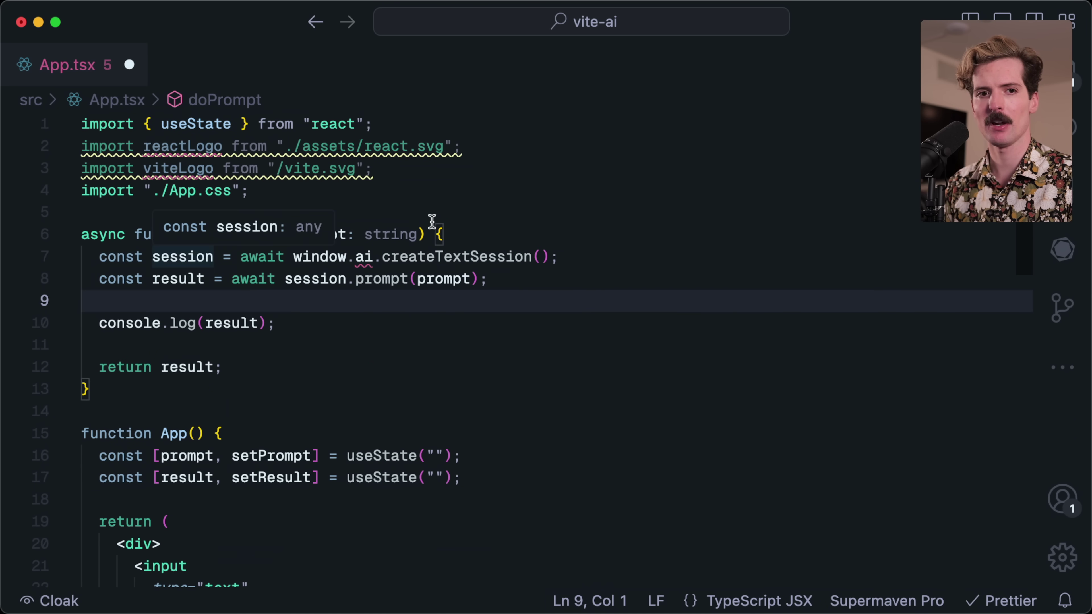
# Delete the console.log(result) line from doPrompt, save App.tsx, and return to Chrome Dev
pyautogui.moveTo(136, 346); pyautogui.dragTo(393, 296)
pyautogui.press('BackSpace')
pyautogui.press('super+s')
pyautogui.scroll(-5, 393, 296)
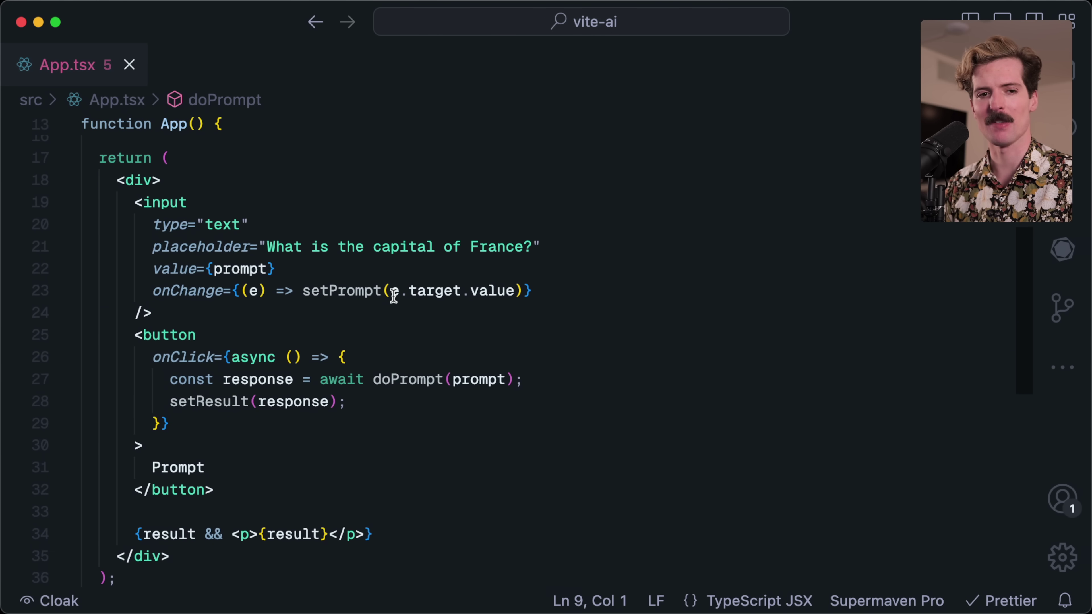
pyautogui.press('super+Tab')
pyautogui.press('super+Tab')
pyautogui.press('super+Tab')
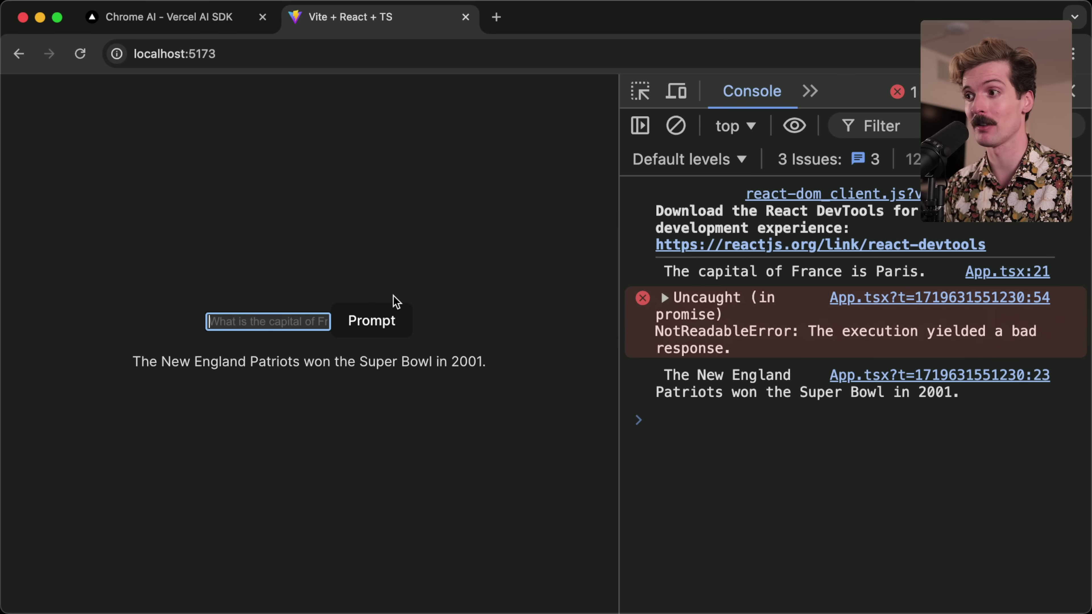
# Open the stream chat view in the other browser window, then return to the Vite app's prompt
pyautogui.press('super+Tab')
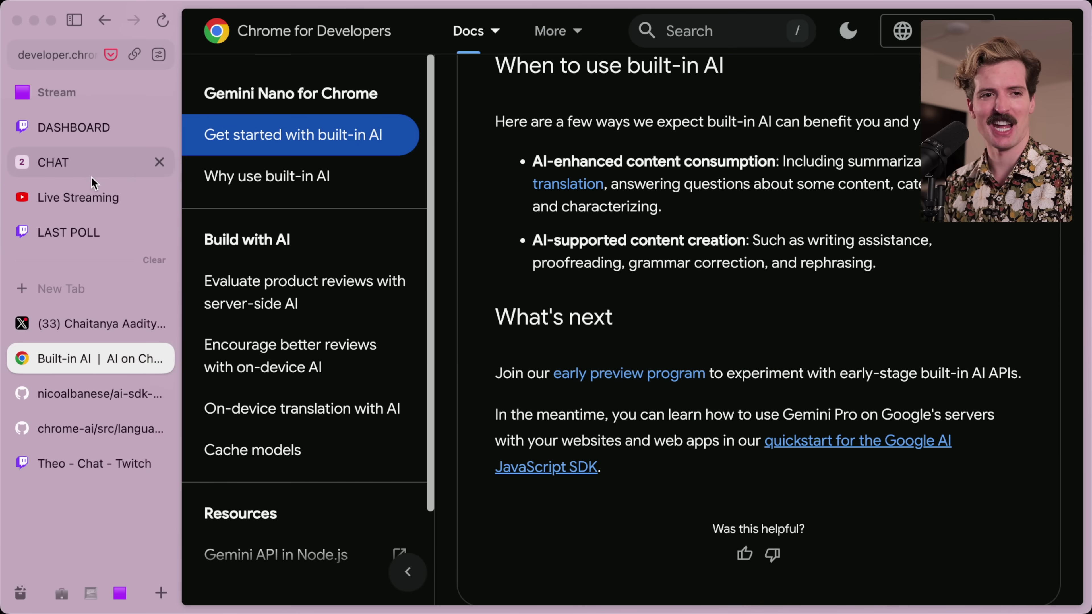
pyautogui.click(81, 163)
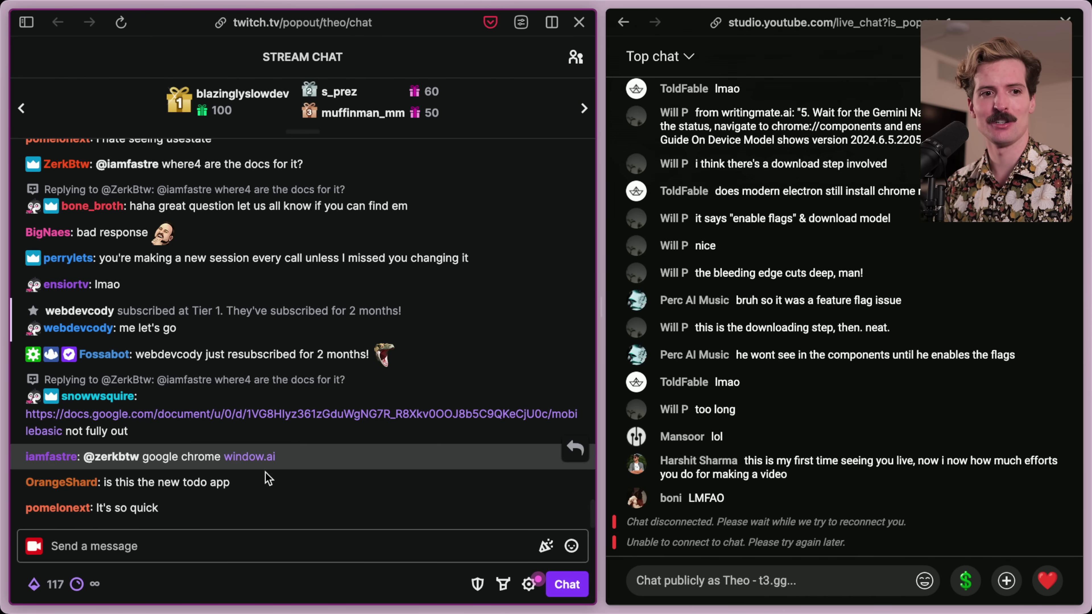
pyautogui.press('super+Tab')
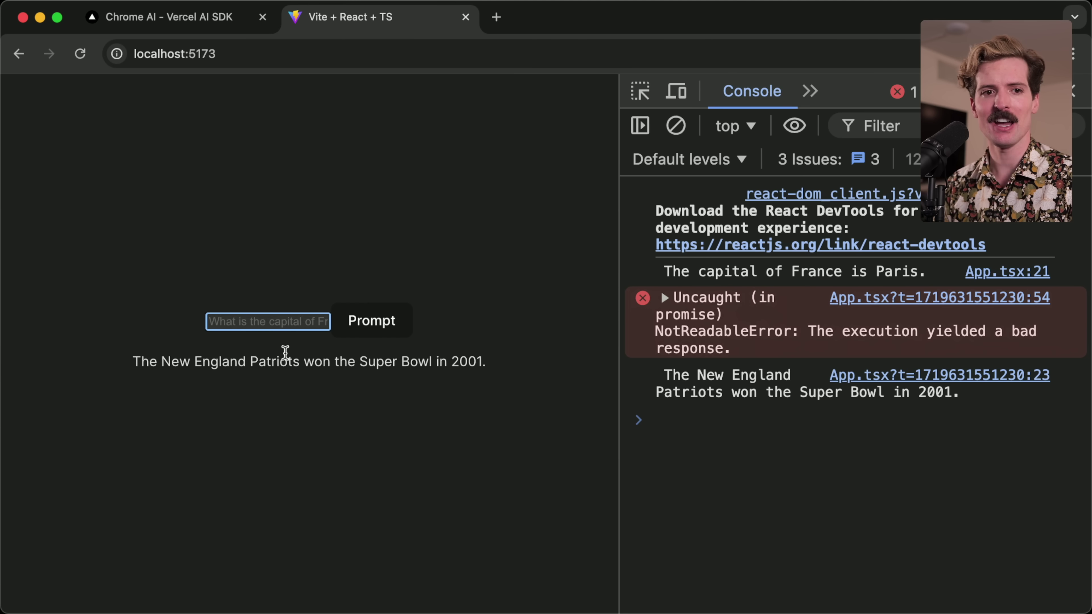
pyautogui.click(275, 323)
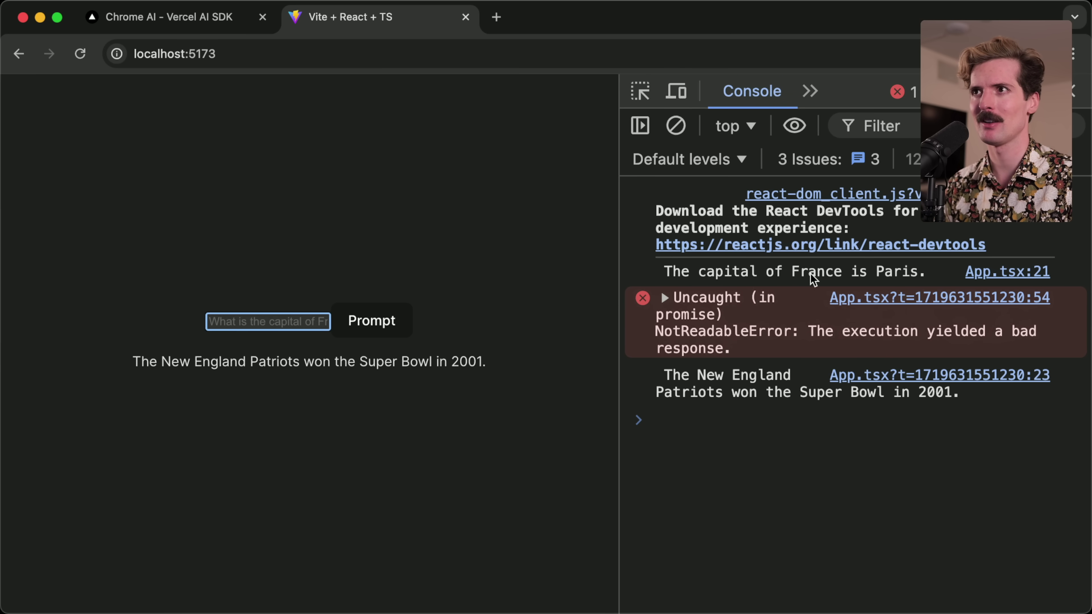
# Select the New England Patriots console message, then go to the Chrome AI - Vercel AI SDK tab
pyautogui.click(758, 386)
pyautogui.click(742, 415)
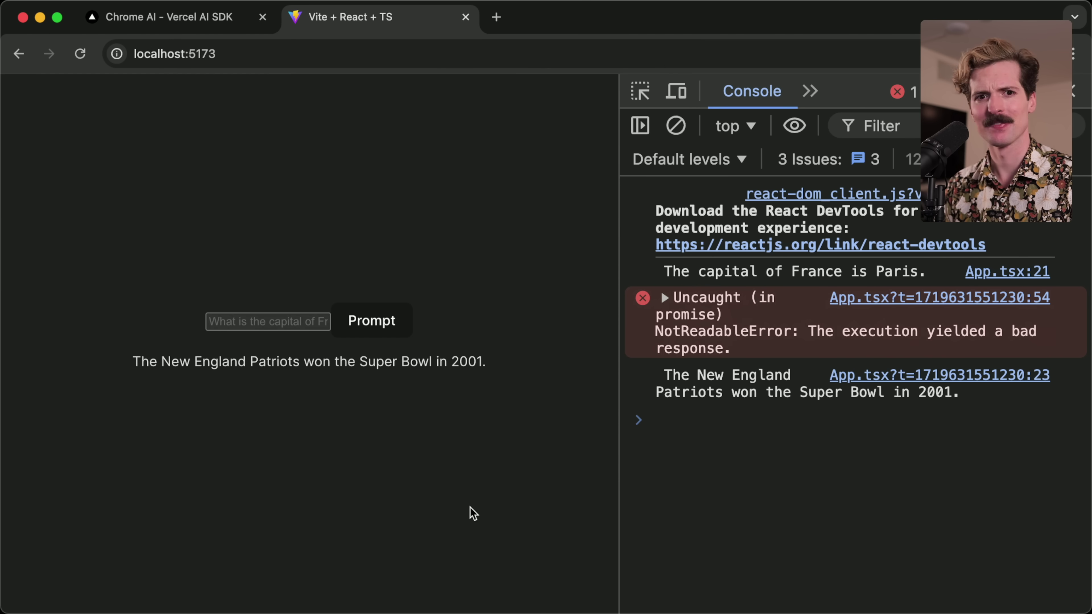
pyautogui.hotkey('ctrl', 'shift', 'Tab')
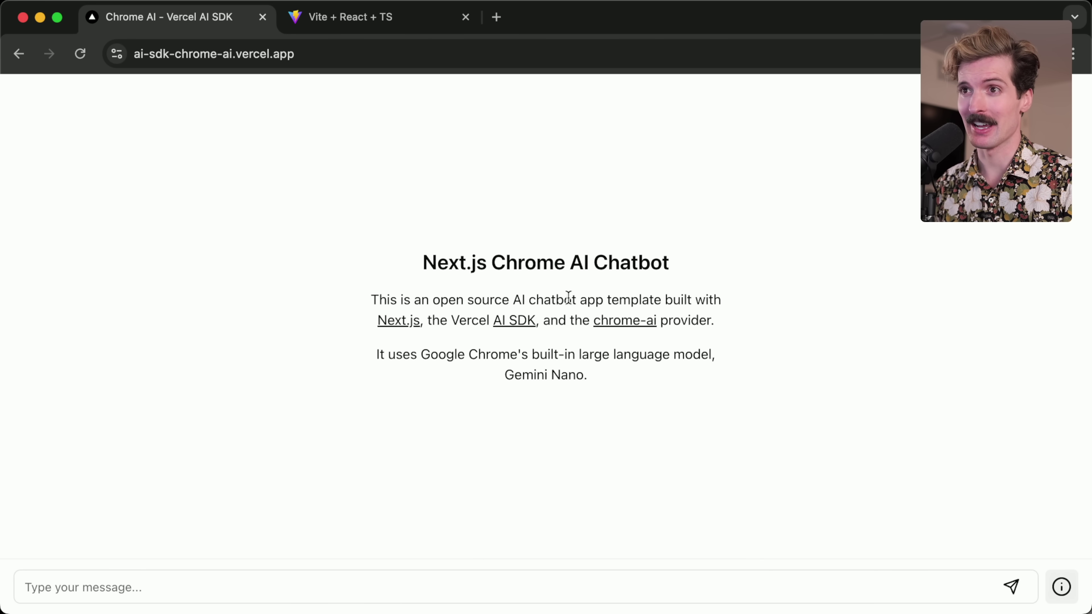
# Ask the chatbot 'Who is he?', 'What is the woman doing?' and 'Describe this picture to me'
pyautogui.hotkey('ctrl', 'alt', 'Return')
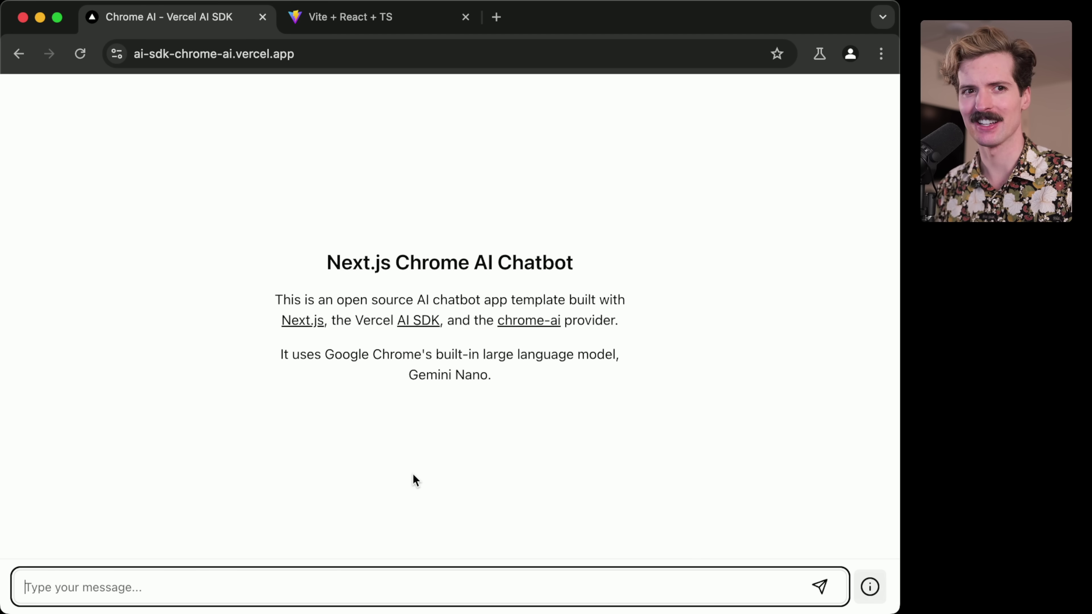
pyautogui.write('Who is he?')
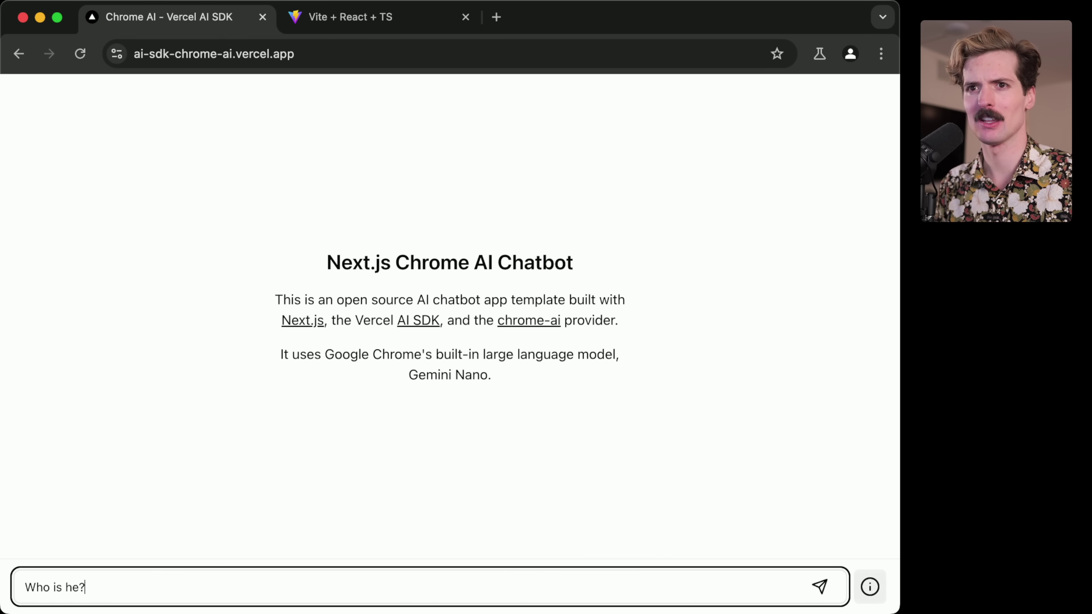
pyautogui.press('Return')
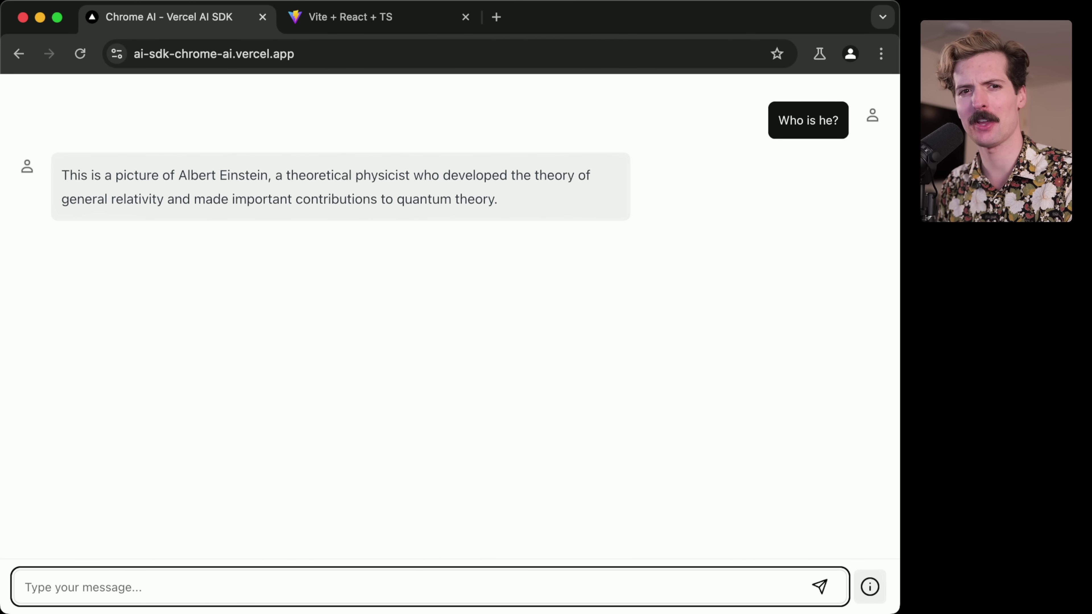
pyautogui.write('What is ')
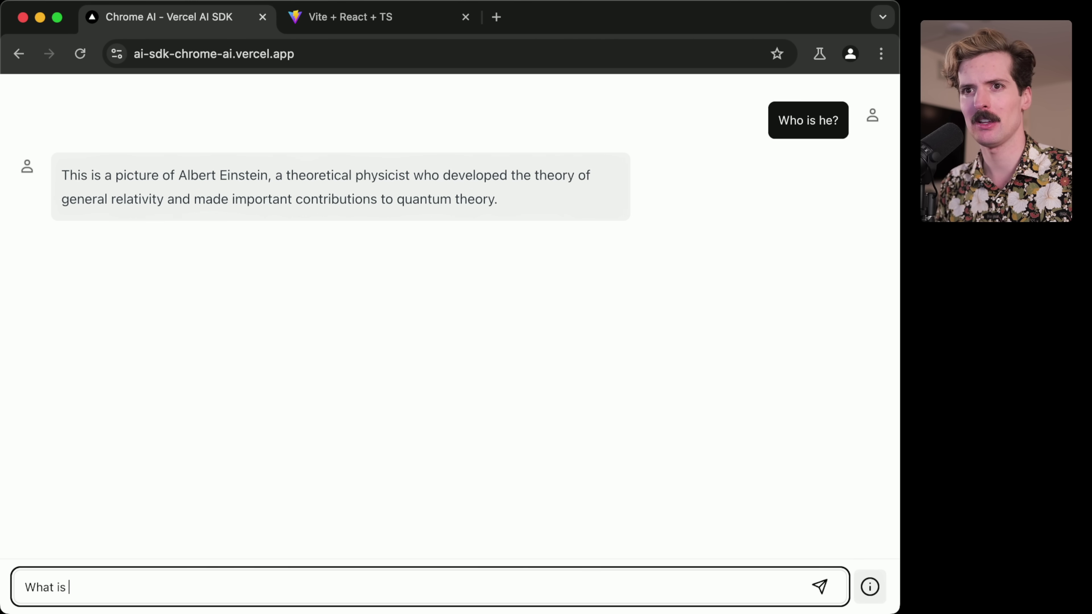
pyautogui.write('the woman doing?')
pyautogui.press('Return')
pyautogui.write('Descr')
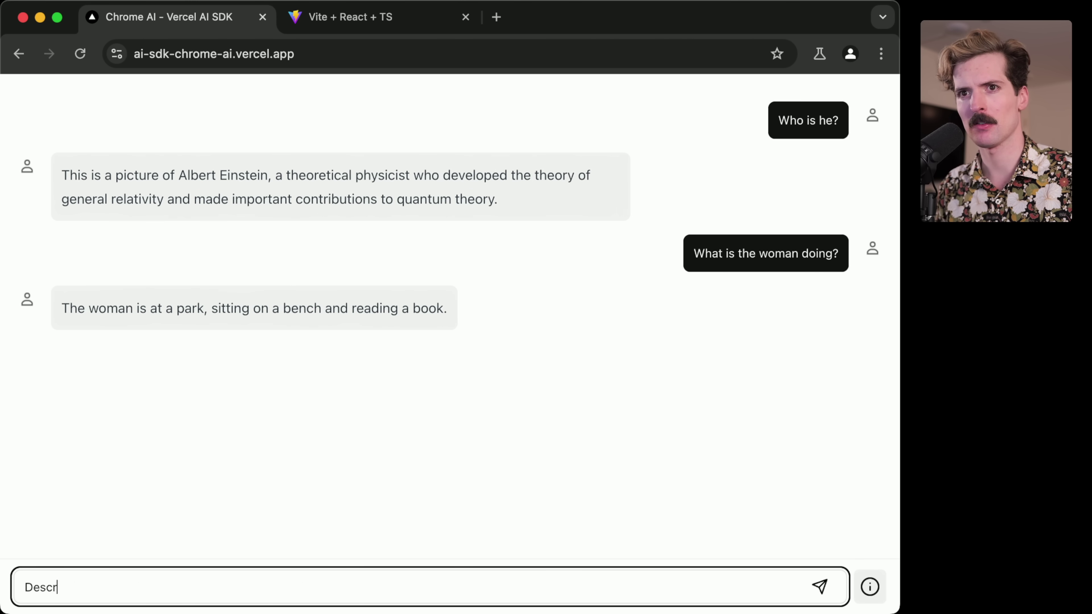
pyautogui.write('ibe this picture to me')
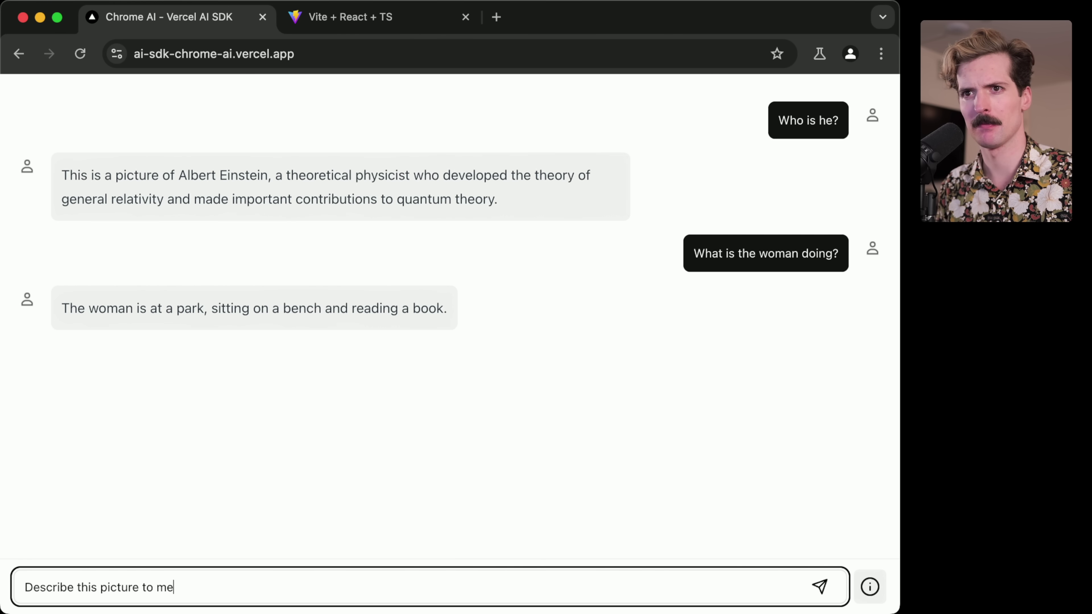
pyautogui.press('Return')
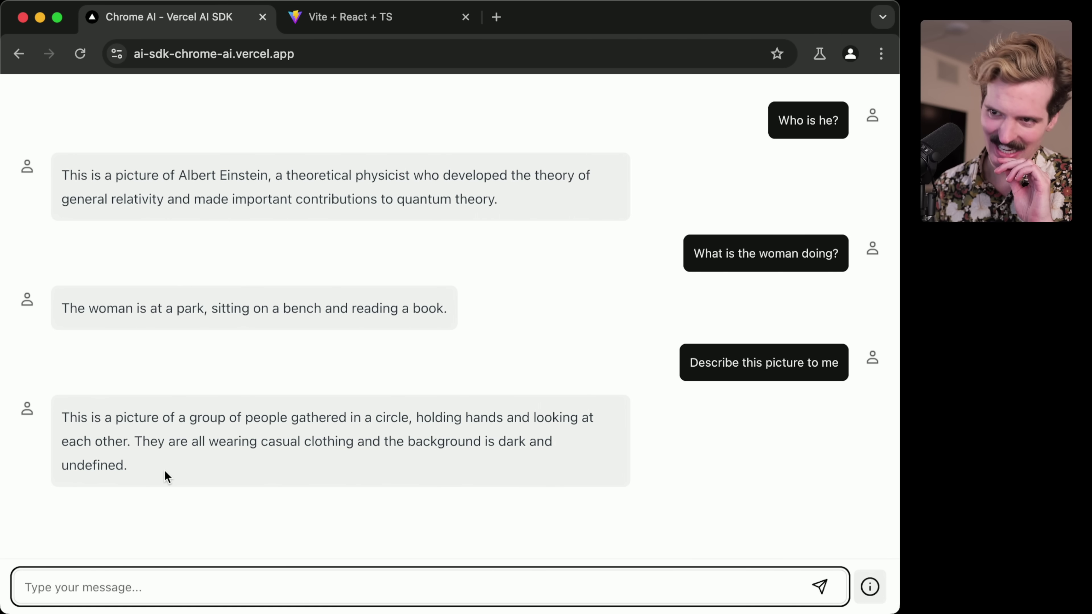
# Ask which language the webpage uses, which programming languages he uses, and 'Describe this'
pyautogui.write('What language d')
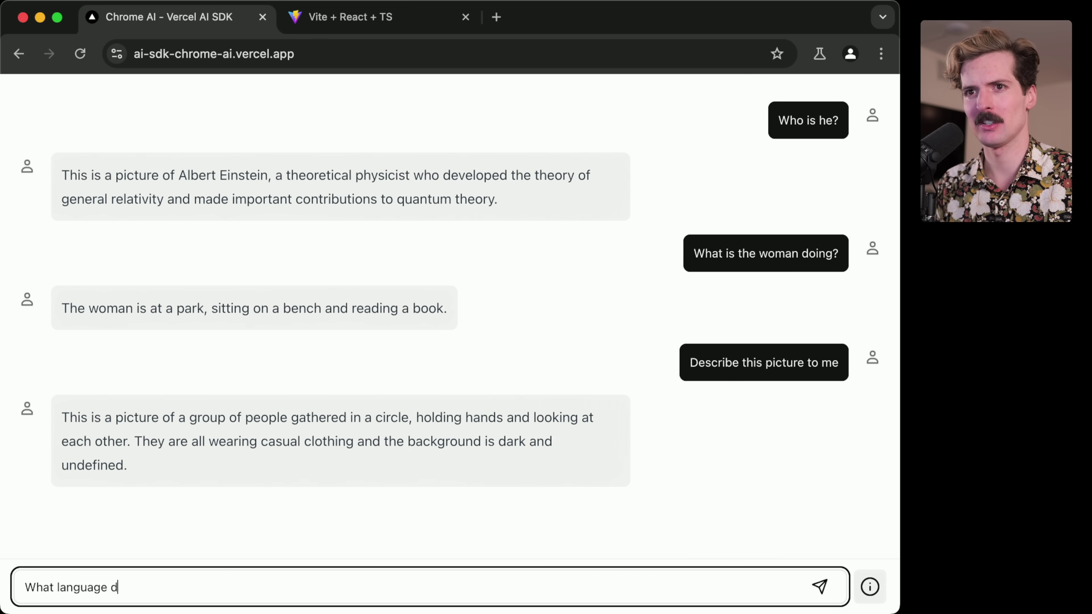
pyautogui.write('oes this webpage use?')
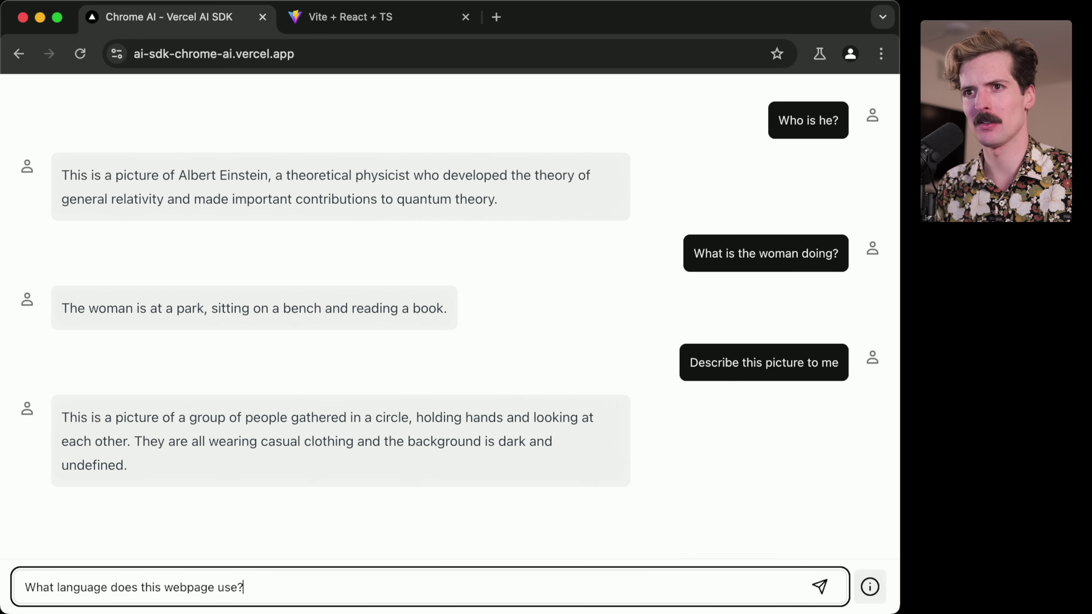
pyautogui.press('Return')
pyautogui.write('What programmin')
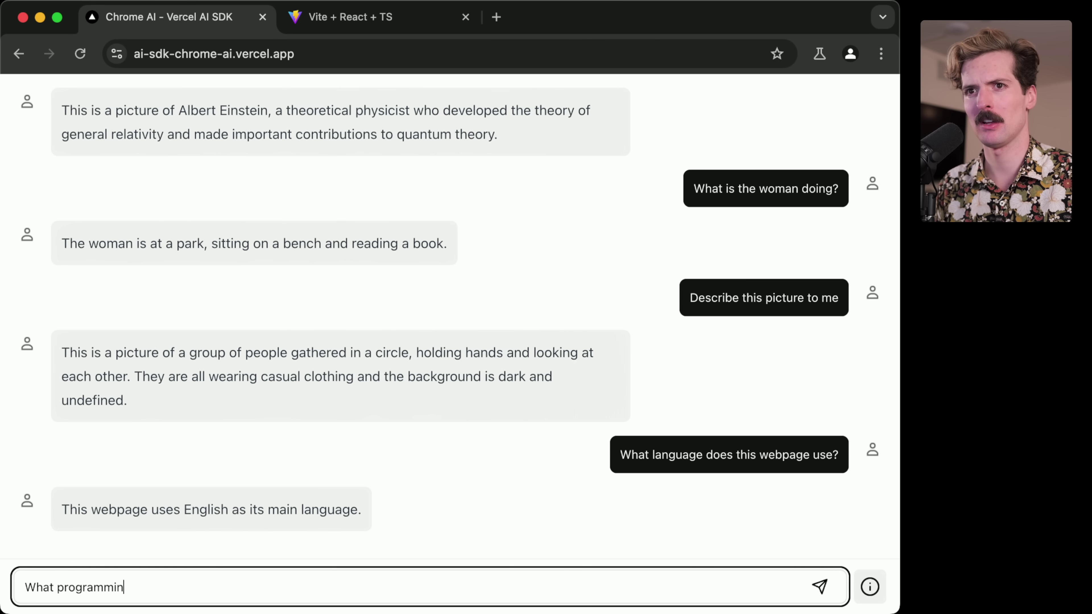
pyautogui.write('g languages does he use?')
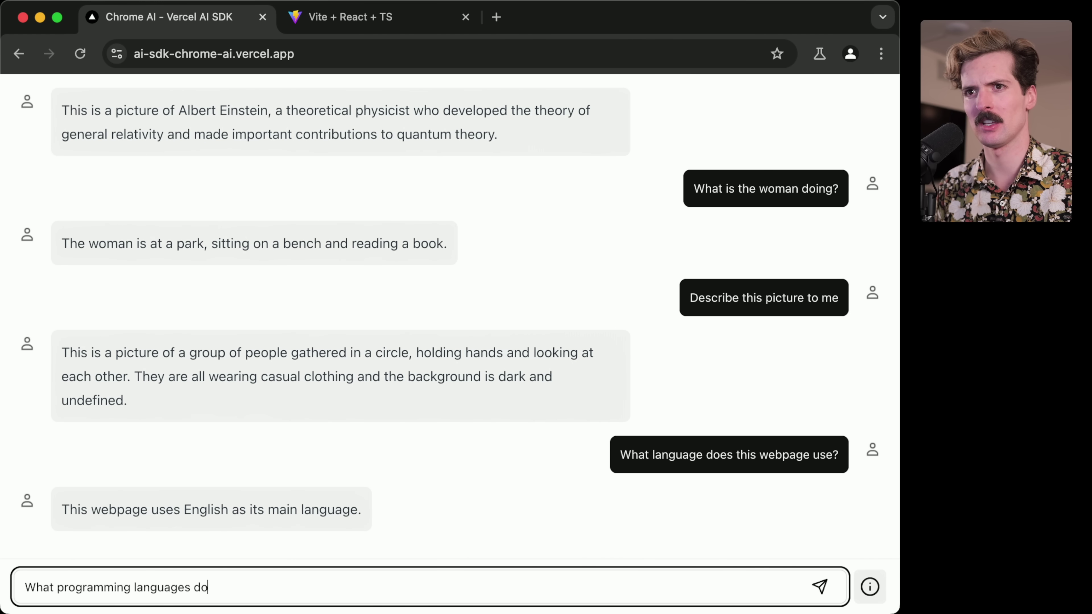
pyautogui.press('Return')
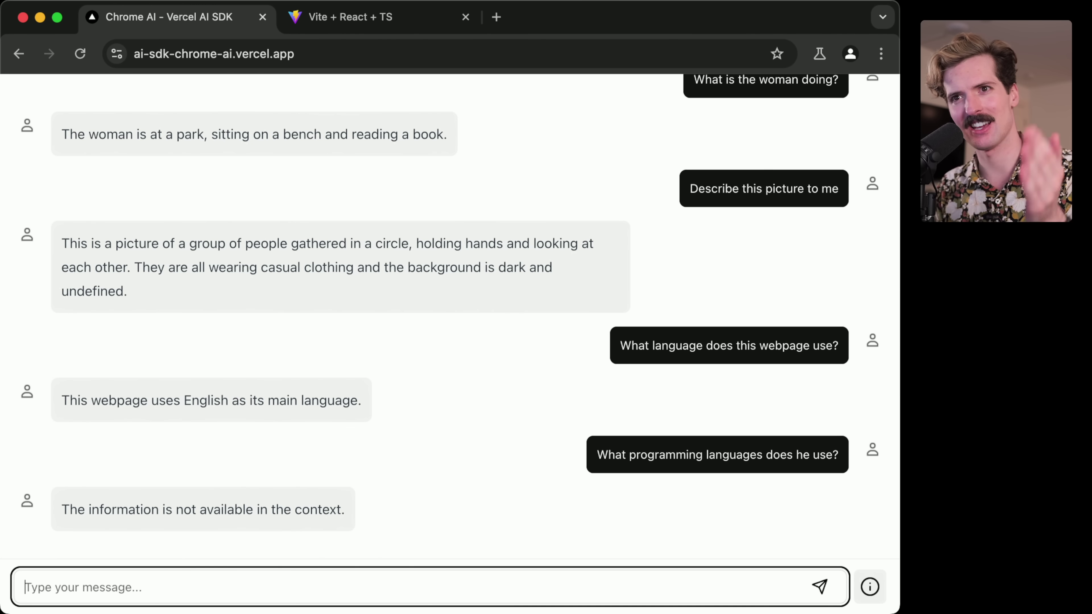
pyautogui.write('Describe this')
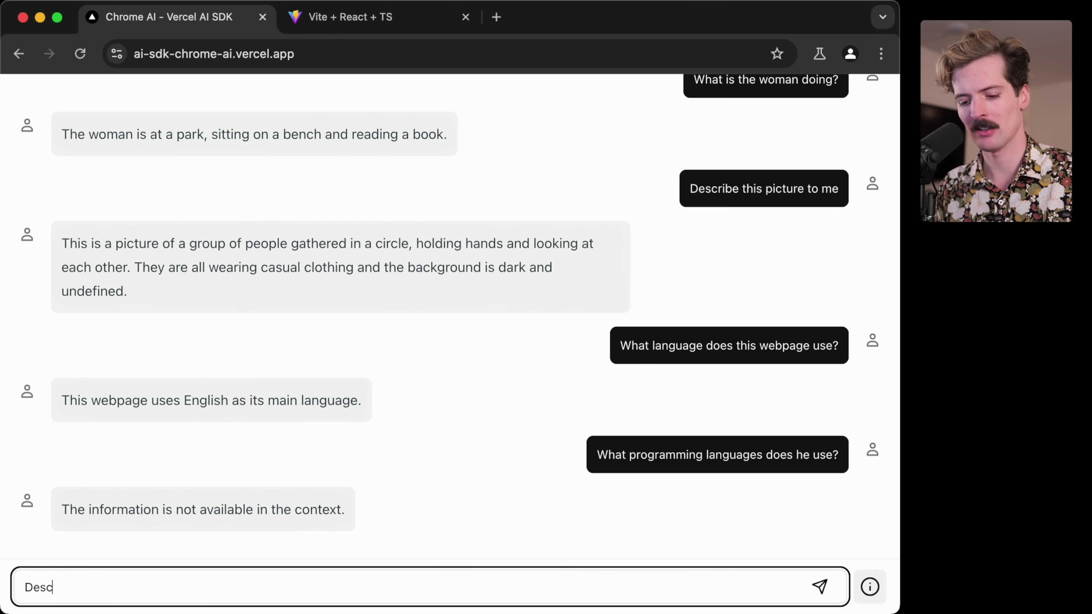
pyautogui.press('Return')
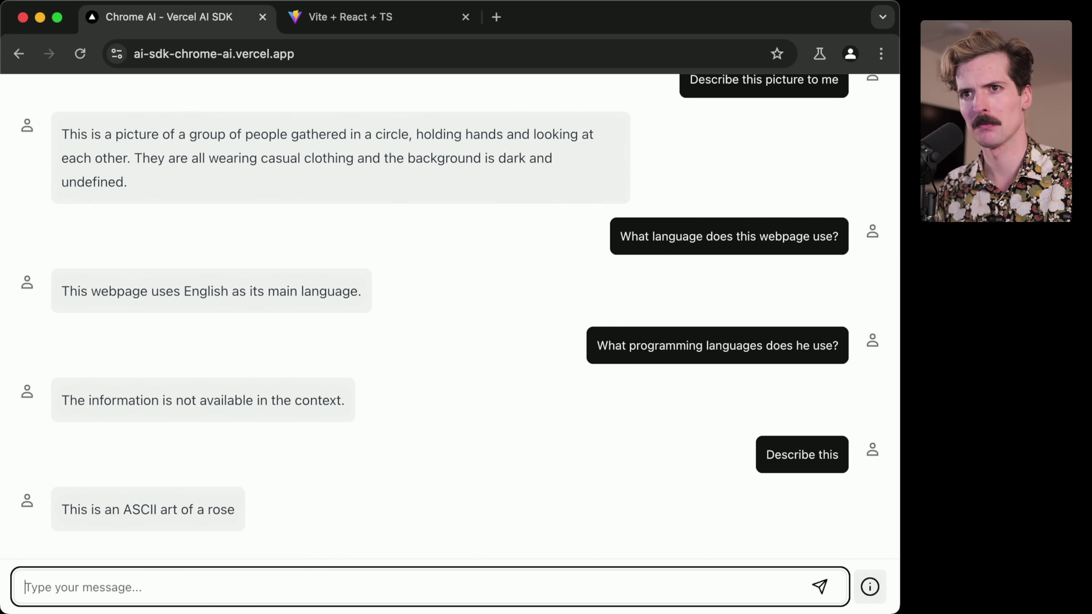